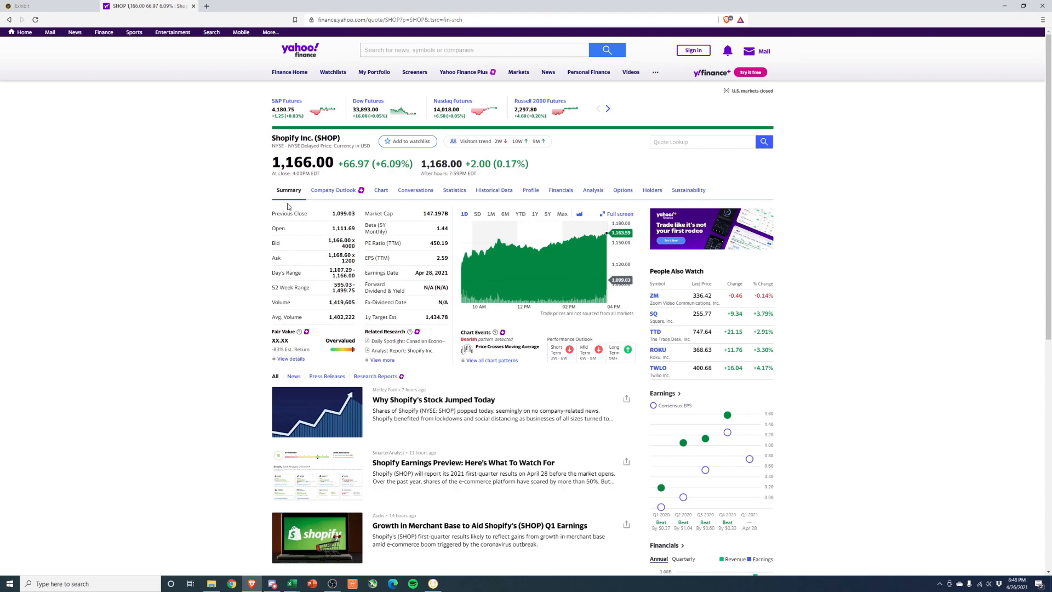
Step: Examine Shopify's closing share price, previous close and market cap on the Yahoo Finance summary page
mouse_move(332, 214)
left_mouse_down()
mouse_move(354, 285)
mouse_move(347, 212)
left_mouse_up()
left_click_drag(271, 161, 333, 162)
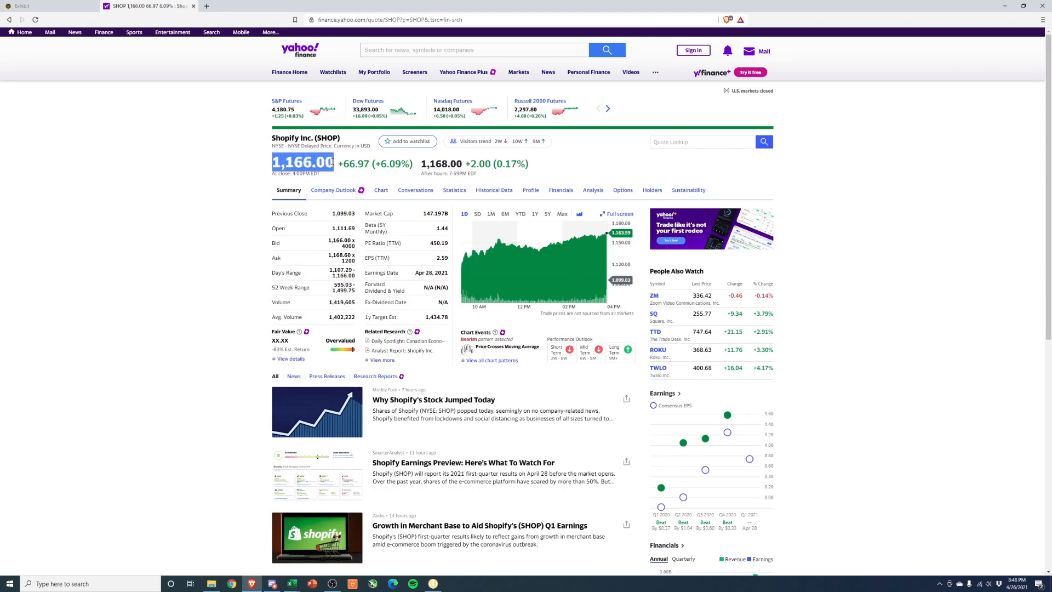
left_click_drag(423, 214, 451, 217)
left_click(280, 210)
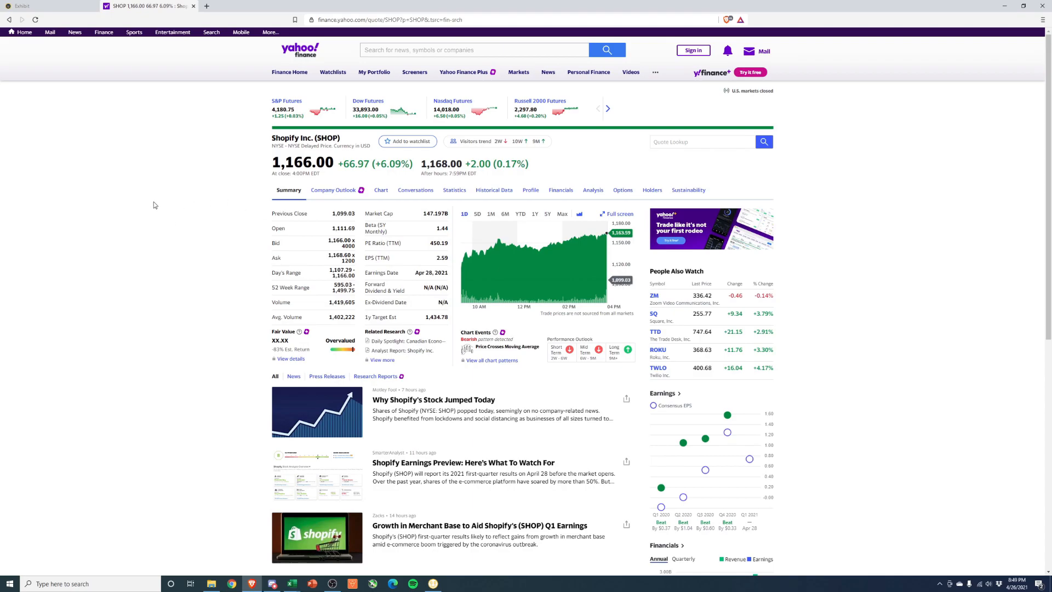
Step: Return to Shopify's 40-F results on EDGAR and open the documents of the filing dated 2021-02-17
key("ctrl+shift+Tab")
scroll(274, 121, "up", 7)
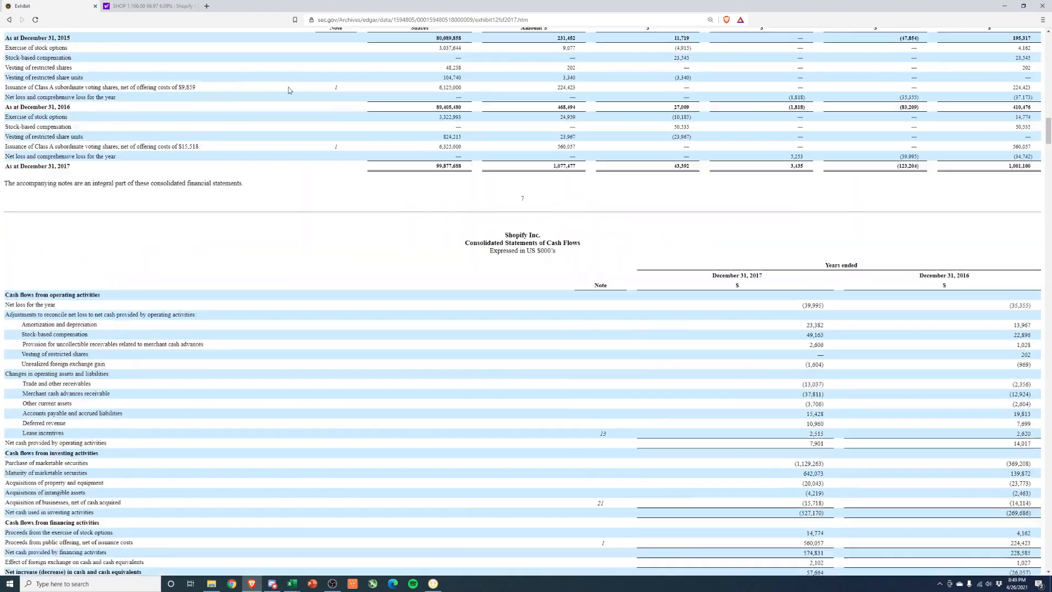
left_click(9, 21)
left_click(8, 21)
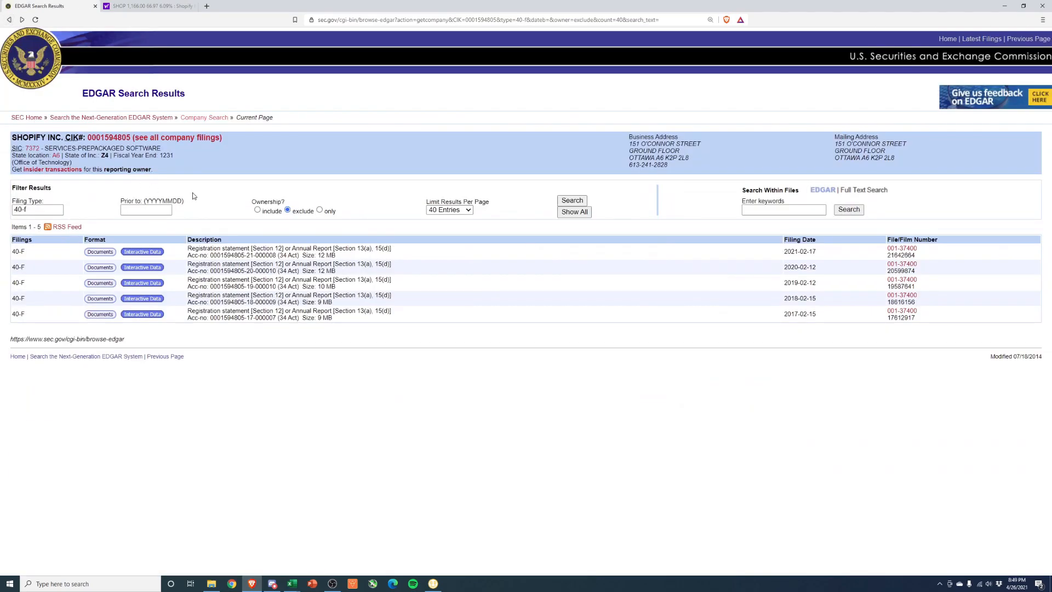
left_click(32, 210)
left_click_drag(32, 210, 15, 210)
left_click(99, 252)
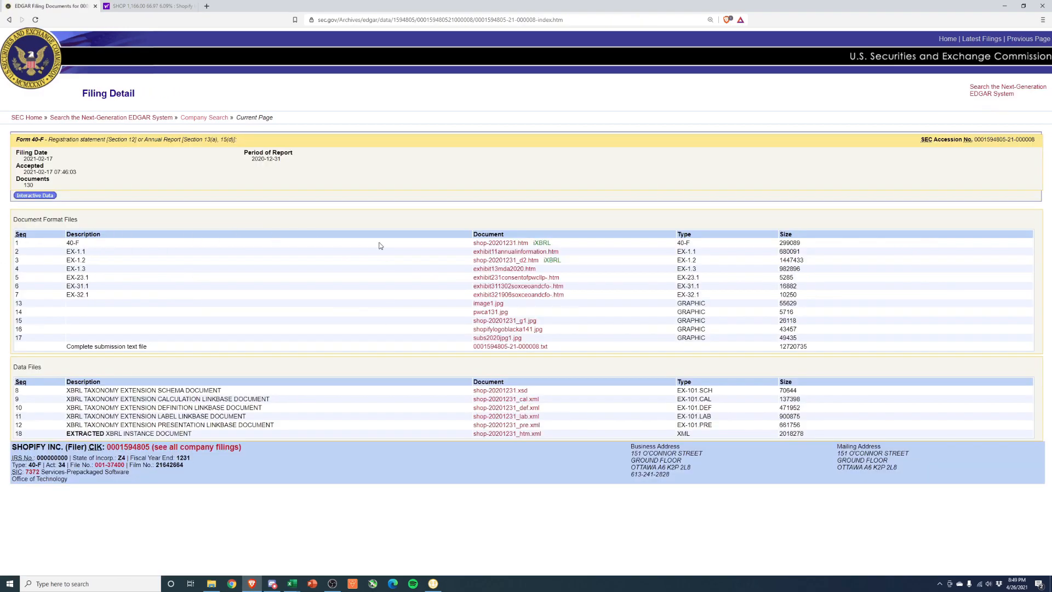
Step: Look through shop-20201231.htm and exhibit11annualinformation.htm, returning to the filing's document list after each
left_click(494, 245)
scroll(379, 233, "down", 14)
left_click_drag(1049, 257, 1049, 195)
left_click(10, 24)
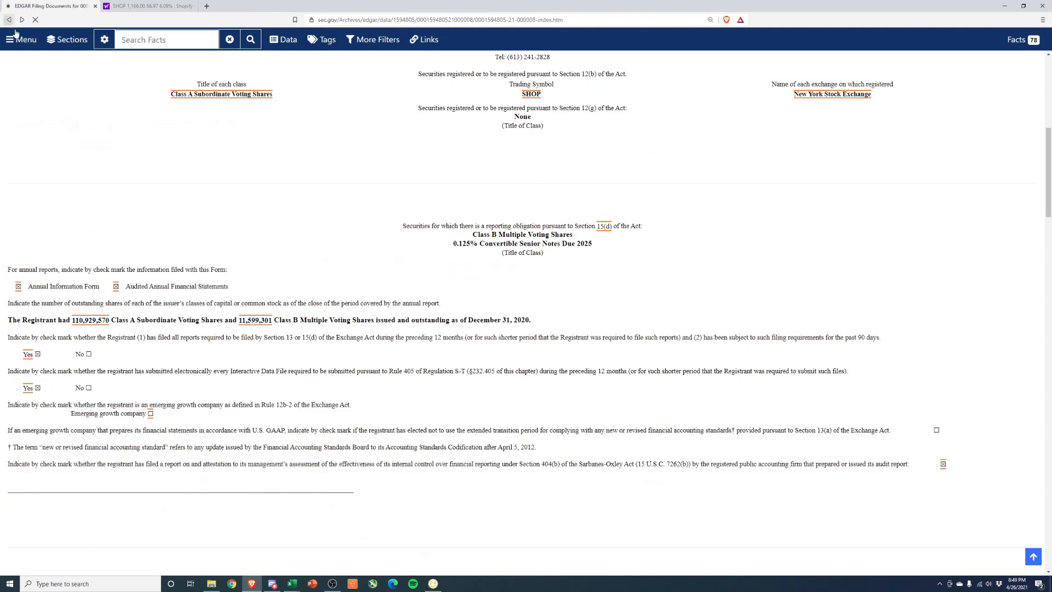
left_click(509, 253)
scroll(675, 334, "down", 20)
left_click(8, 20)
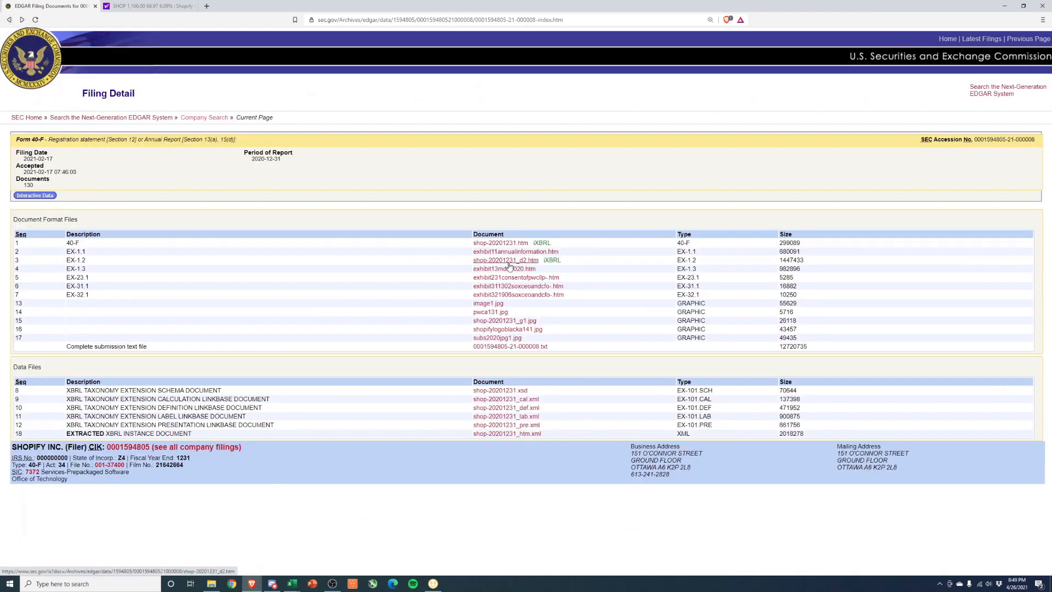
Step: Look through the financial statements in shop-20201231_d2.htm and the MD&A in exhibit13mda2020.htm, returning to the document list after each
left_click(508, 261)
scroll(491, 263, "down", 20)
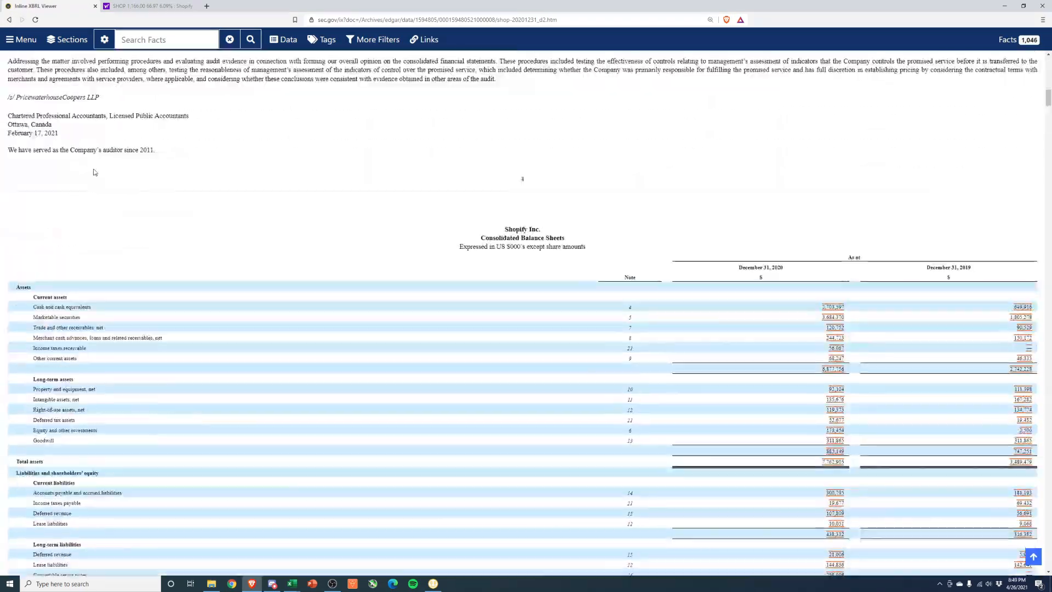
scroll(94, 172, "down", 10)
key("alt+Left")
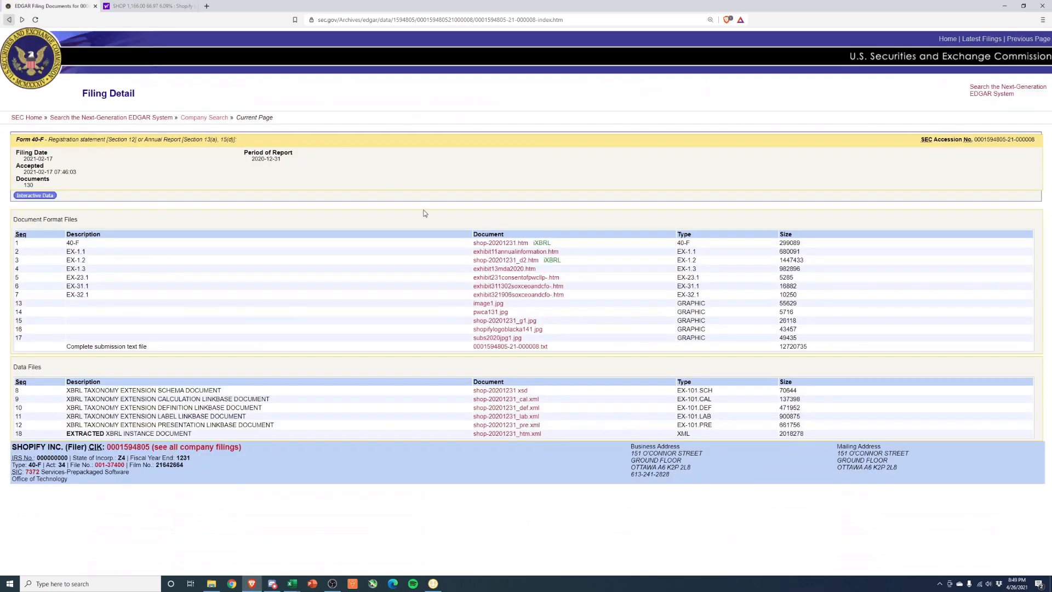
left_click(505, 268)
scroll(360, 262, "down", 10)
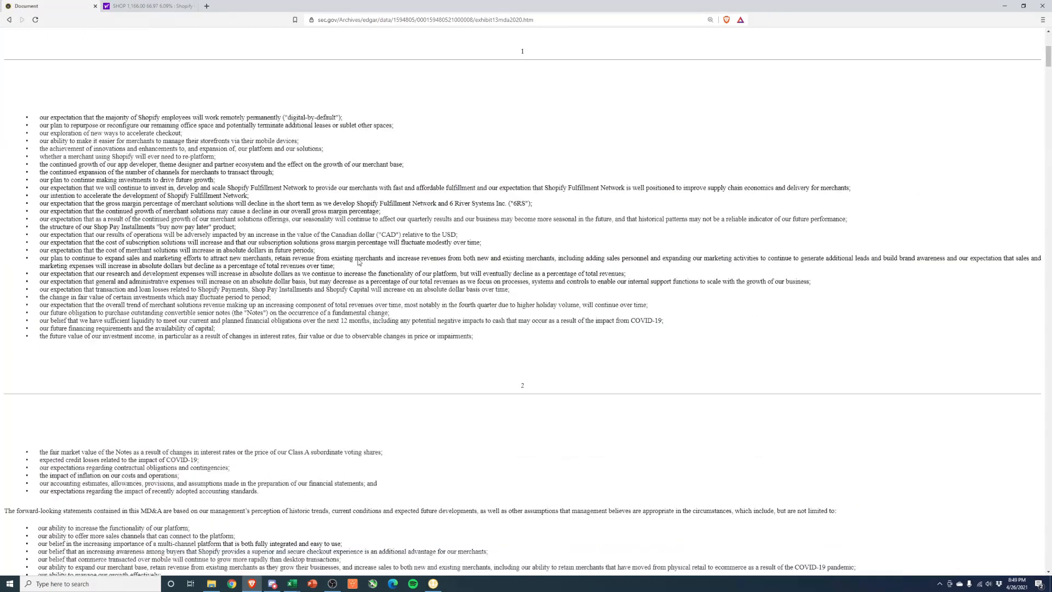
scroll(361, 262, "down", 5)
key("alt+Left")
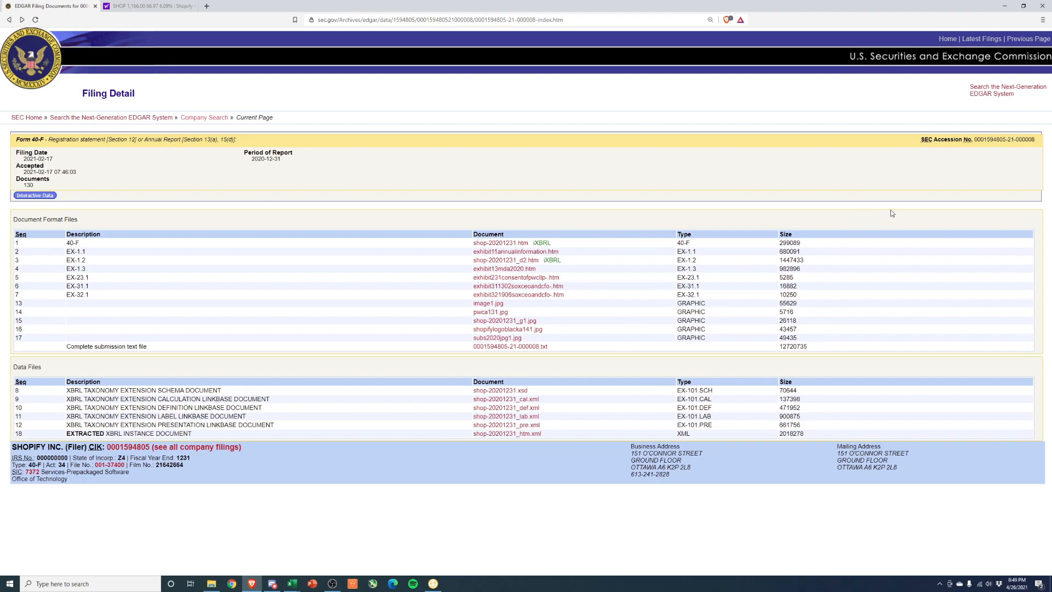
Step: Switch to the shopify_valuation_042521 workbook in Excel and review the income statement plus the DCF's equity value and weighted average cost of capital
left_click(1005, 6)
scroll(233, 472, "up", 6)
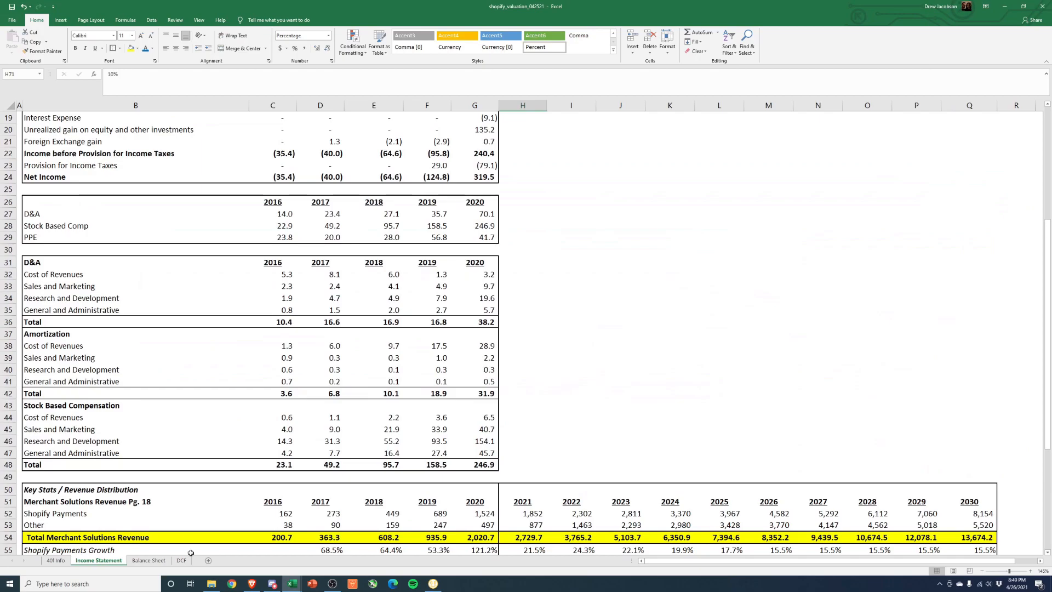
scroll(274, 487, "up", 6)
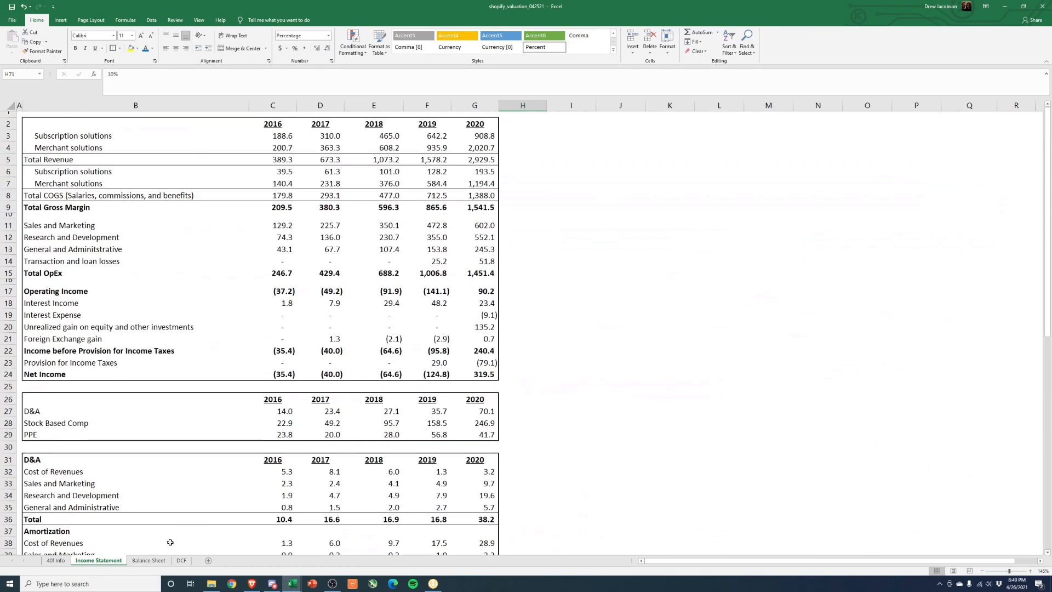
left_click(182, 561)
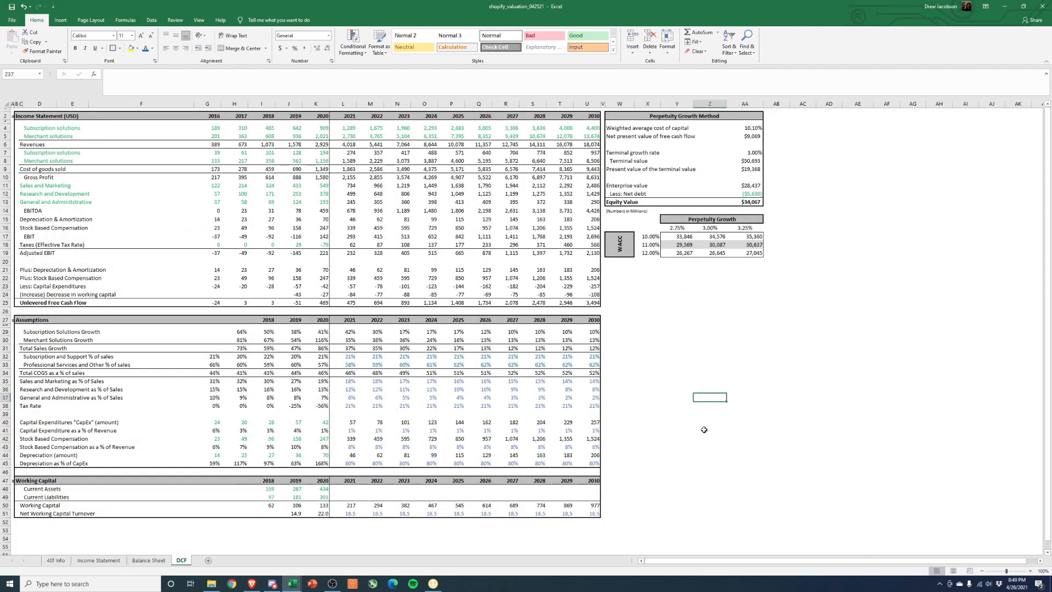
left_click(760, 203)
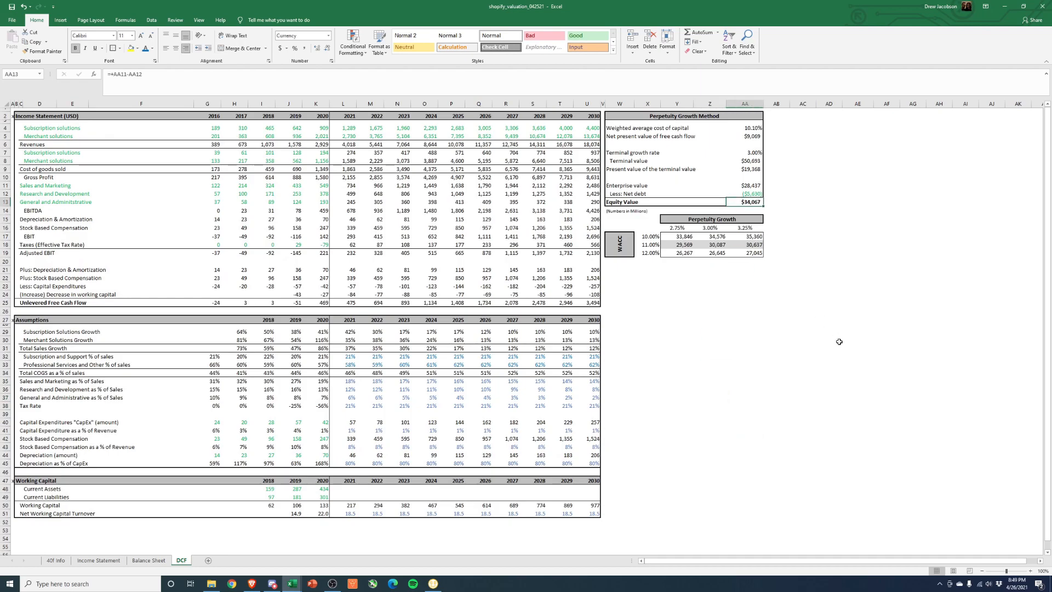
left_click(744, 127)
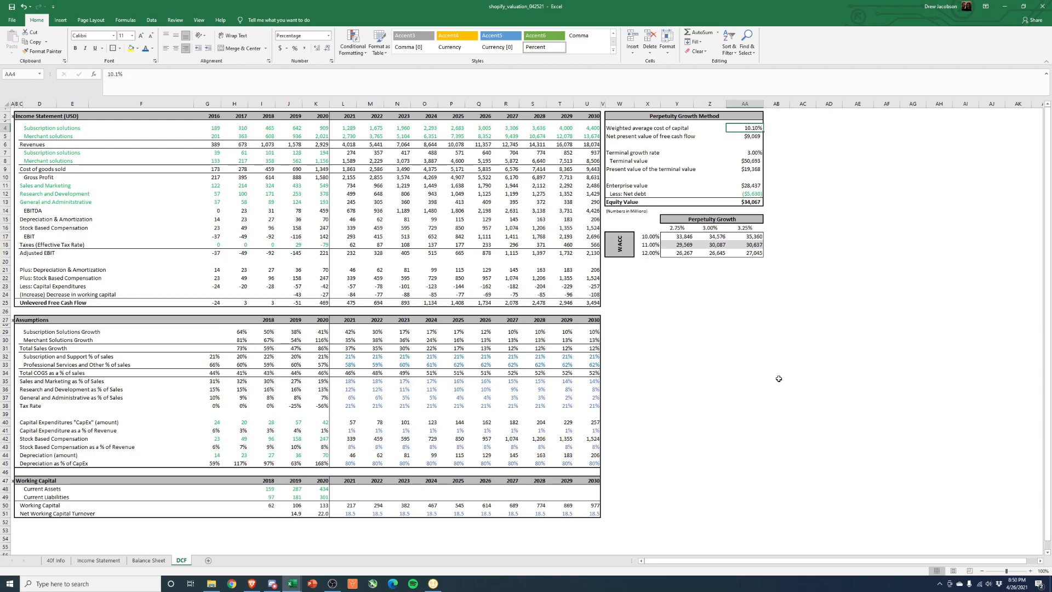
Step: Bring up the WACC_Shopify_042521 workbook, inspect its Cost of Equity and WACC formulas, and return to the valuation workbook
left_click(292, 582)
left_click(317, 565)
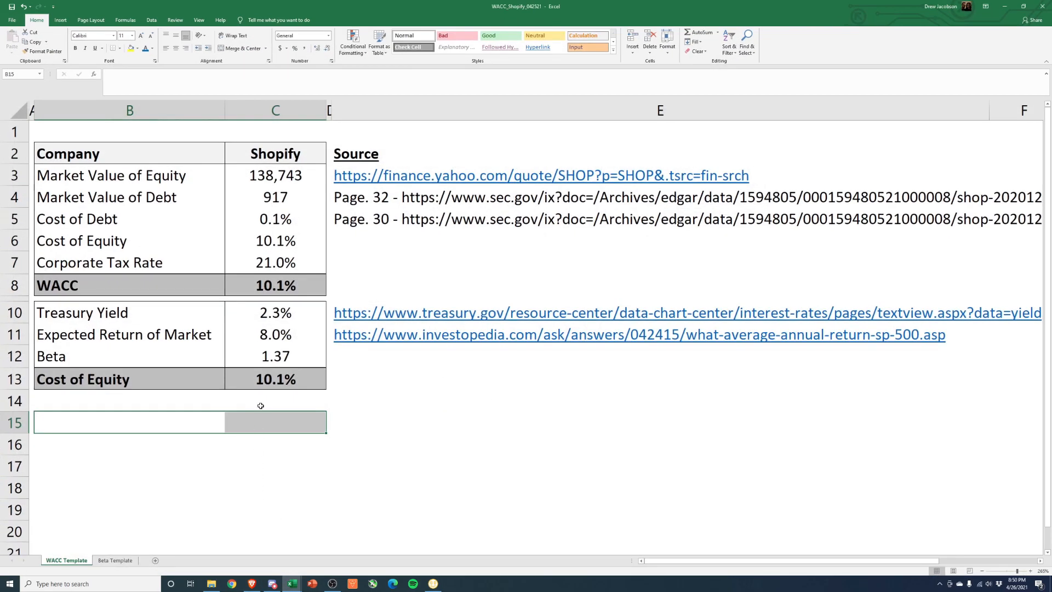
left_click(272, 385)
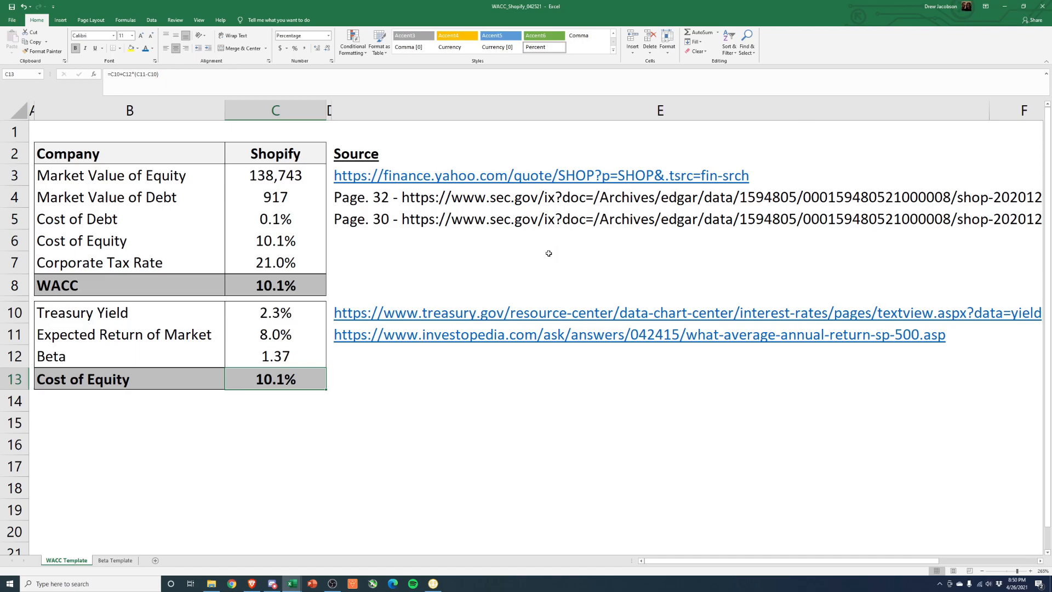
left_click(321, 289)
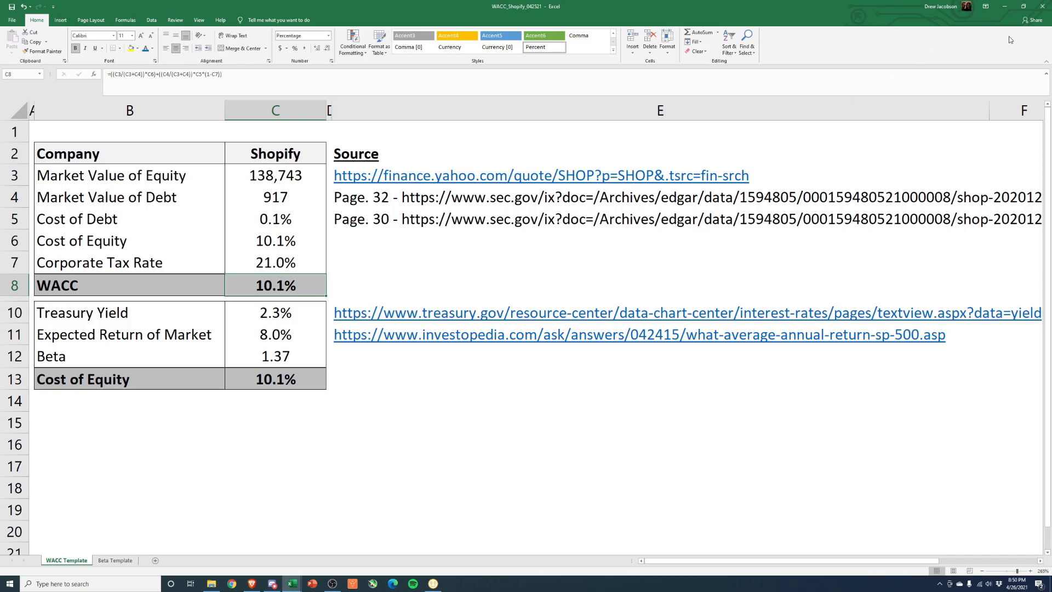
left_click(1006, 6)
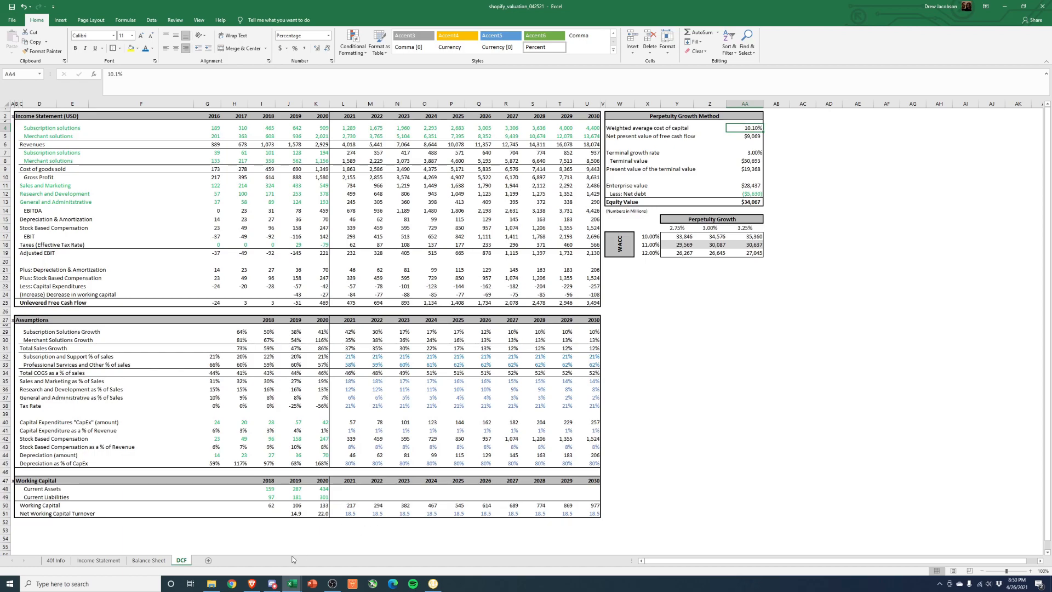
Step: Open the 40f Info sheet and skim its notes, highlighting them from the Overview down
left_click(92, 561)
left_click(56, 561)
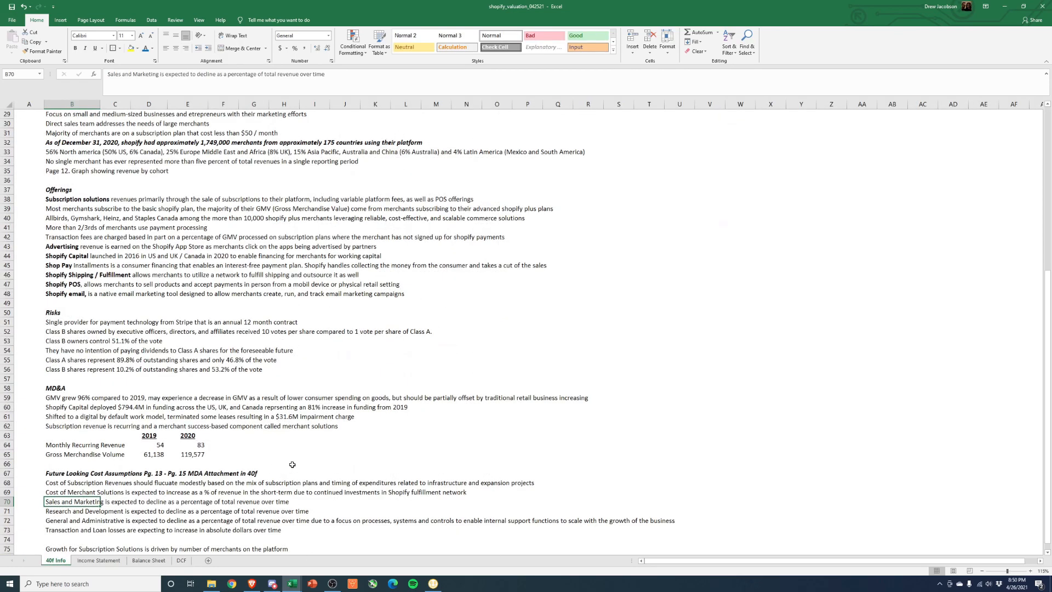
scroll(492, 407, "up", 9)
scroll(248, 246, "down", 14)
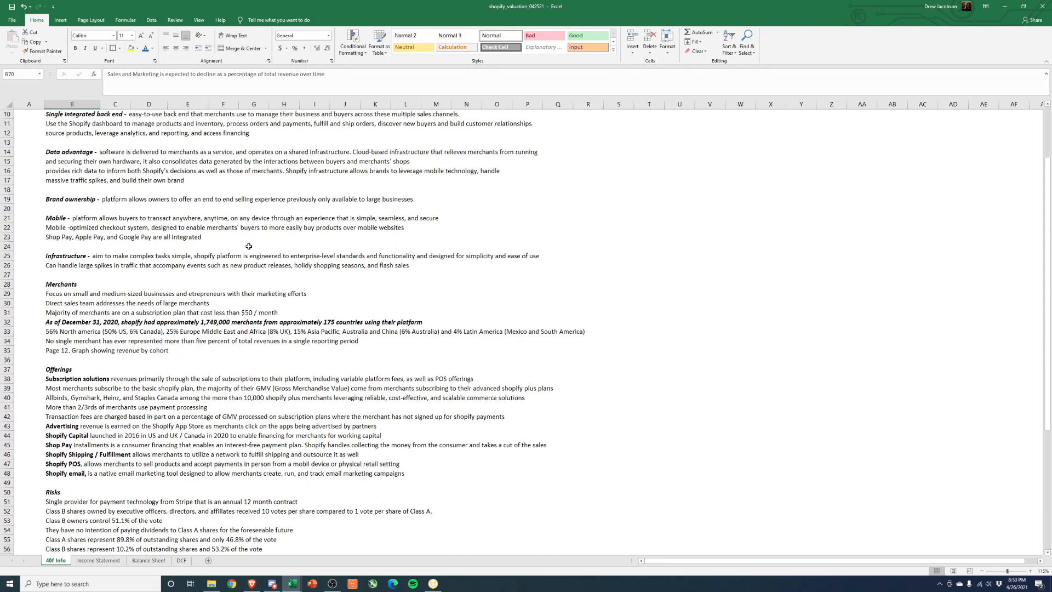
scroll(248, 248, "down", 2)
scroll(249, 249, "up", 16)
left_click_drag(53, 126, 322, 540)
left_click_drag(406, 397, 422, 395)
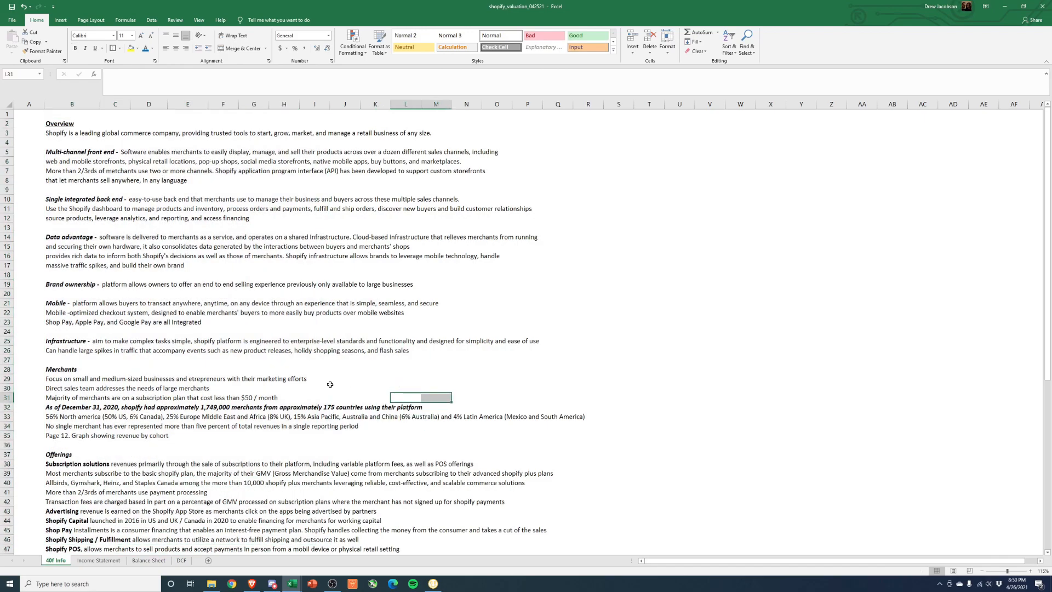
Step: Review the Offerings notes on the 40f Info sheet, highlighting the whole section, the Shopify Capital row and the Shop Pay row
scroll(315, 395, "down", 16)
scroll(315, 394, "up", 16)
scroll(464, 416, "down", 4)
scroll(465, 416, "down", 3)
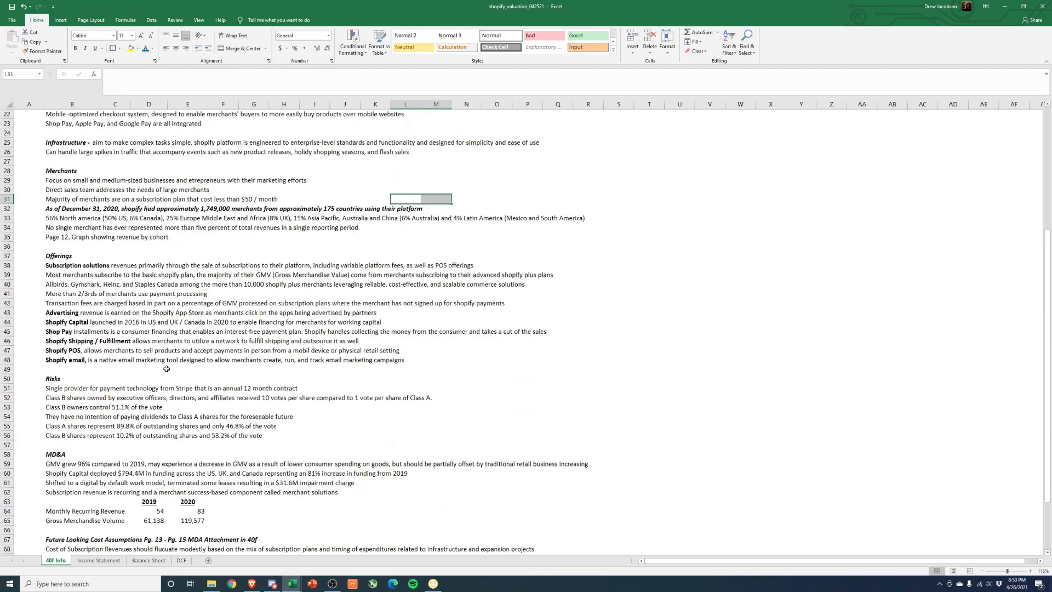
left_click_drag(62, 269, 572, 361)
left_click_drag(58, 323, 549, 325)
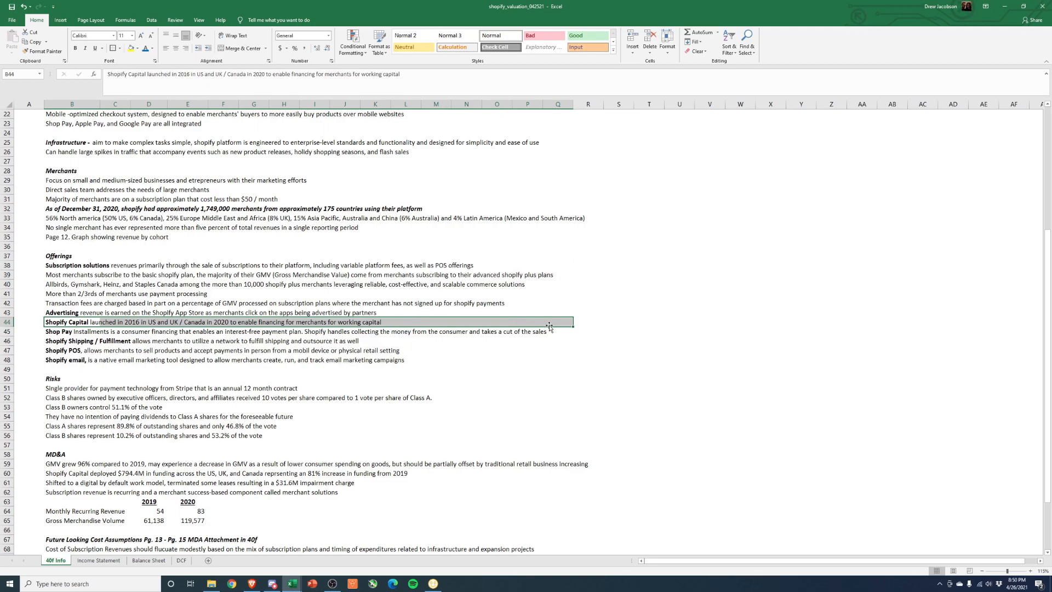
left_click(50, 331)
left_click_drag(50, 331, 546, 332)
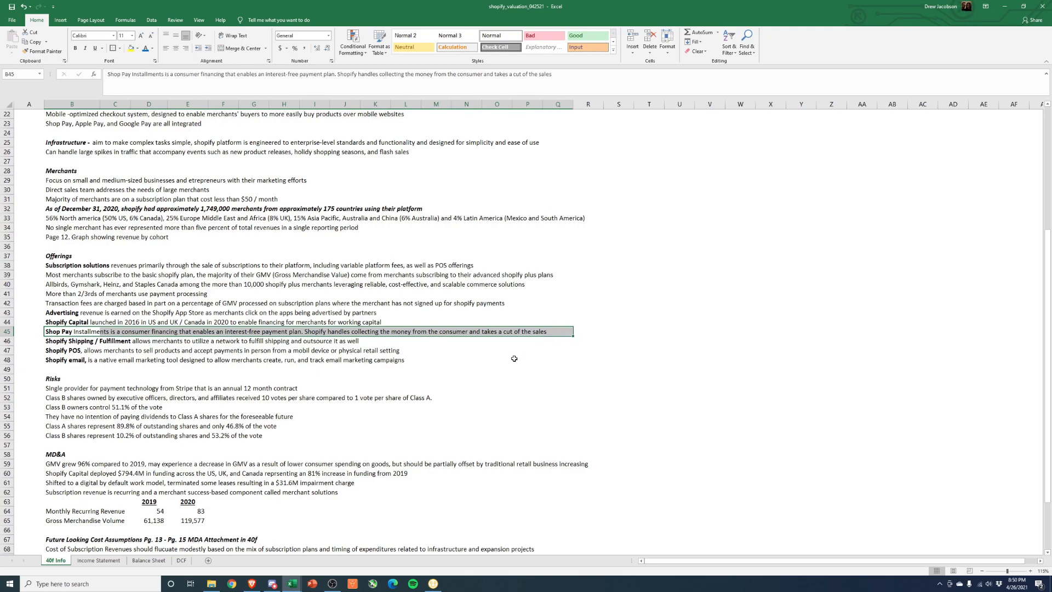
left_click(500, 361)
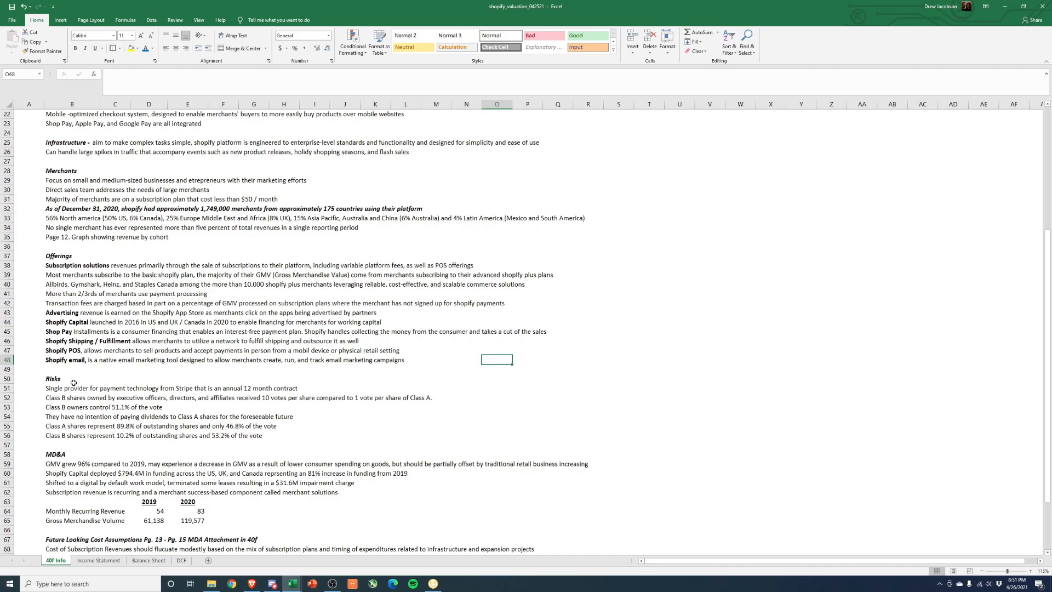
Step: Read the Shopify Shipping / Fulfillment, Shopify POS and Shopify email notes, marking each row
left_click_drag(53, 341, 438, 341)
left_click_drag(533, 341, 57, 342)
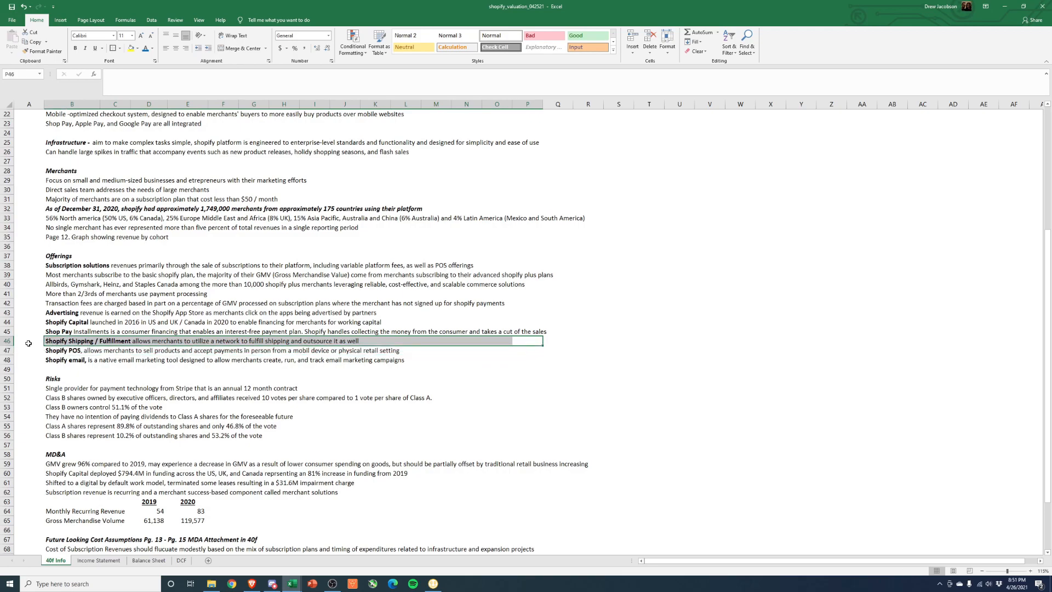
left_click_drag(60, 351, 409, 349)
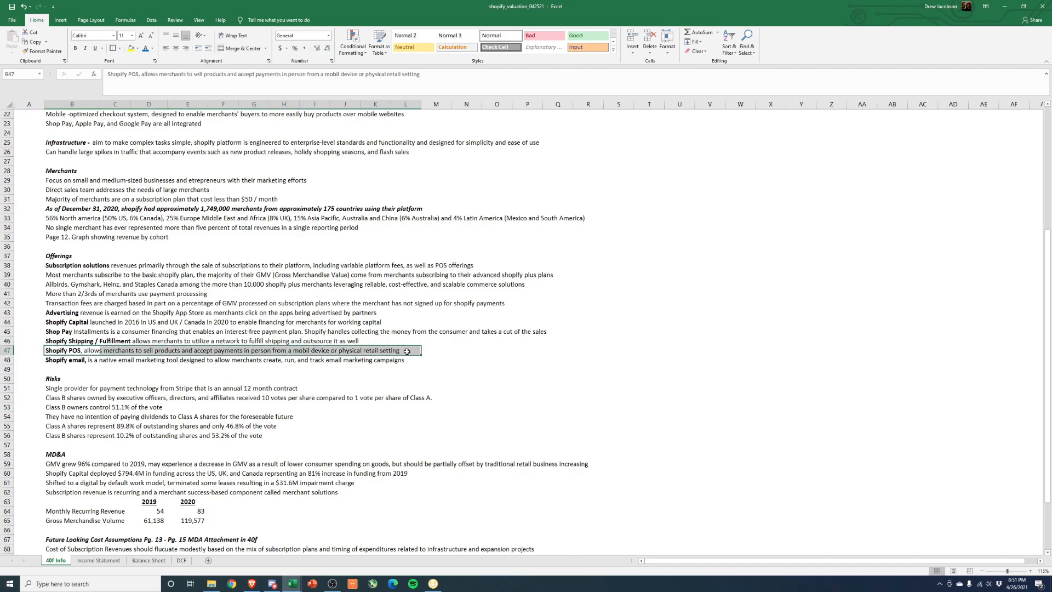
left_click(504, 360)
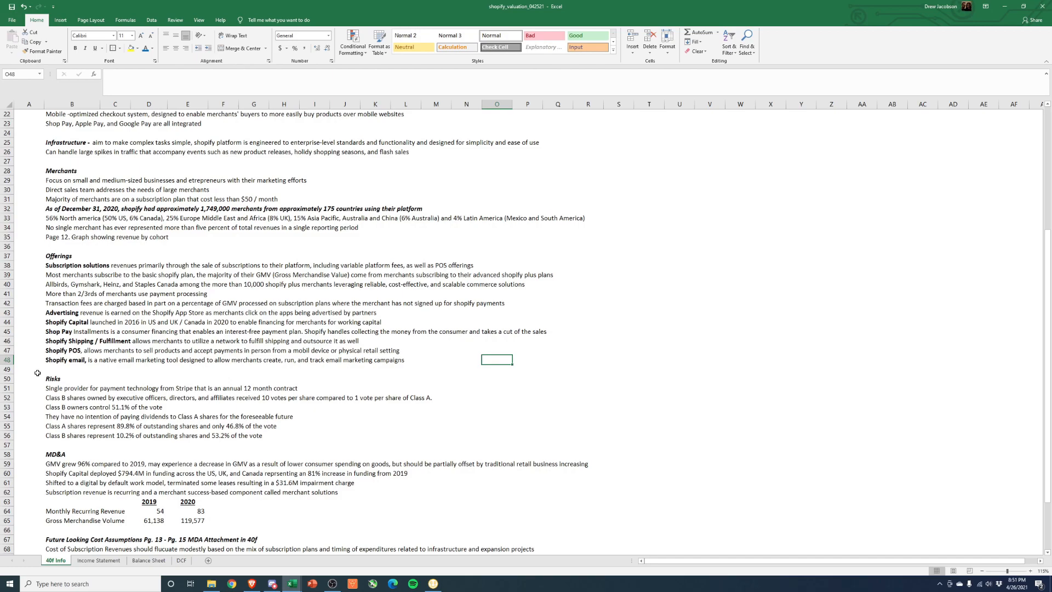
left_click(71, 361)
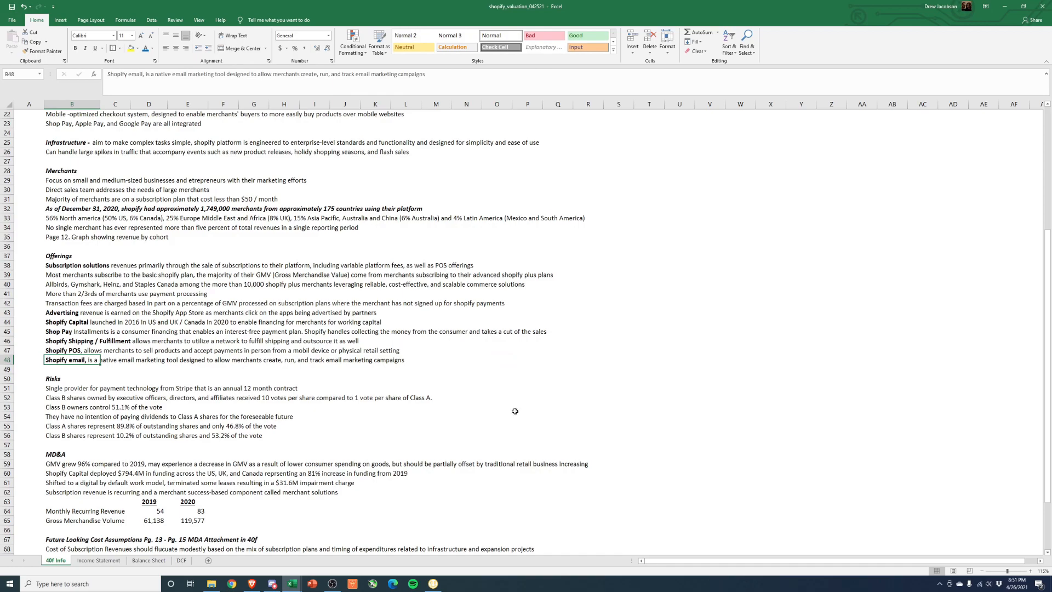
left_click(66, 368)
Step: Recap the Offerings section from Subscription solutions to Shopify Capital, and move on to the Risks and MD&A notes
left_click_drag(50, 263, 562, 364)
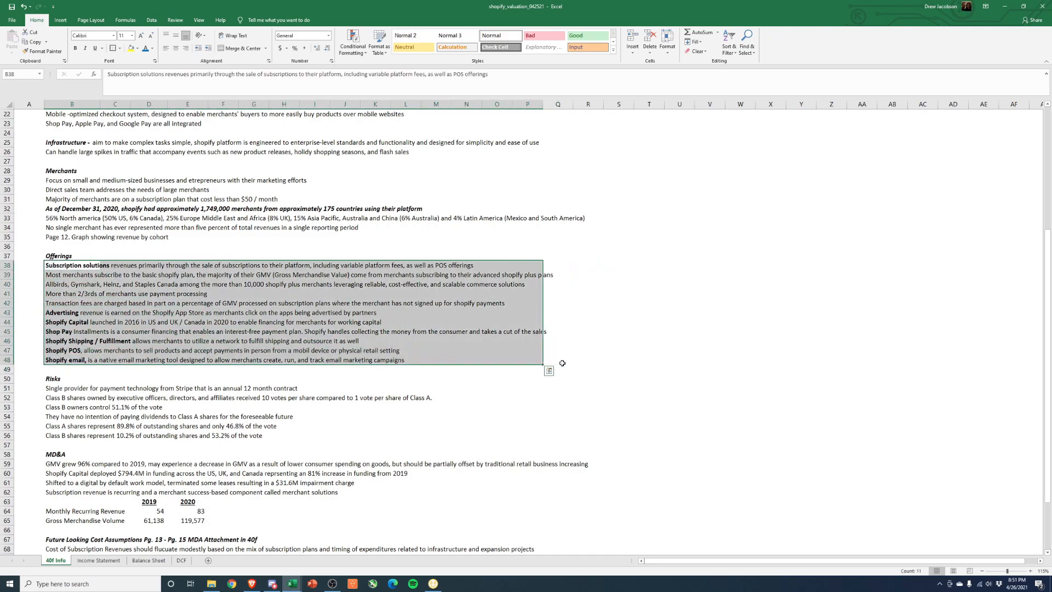
left_click(562, 363)
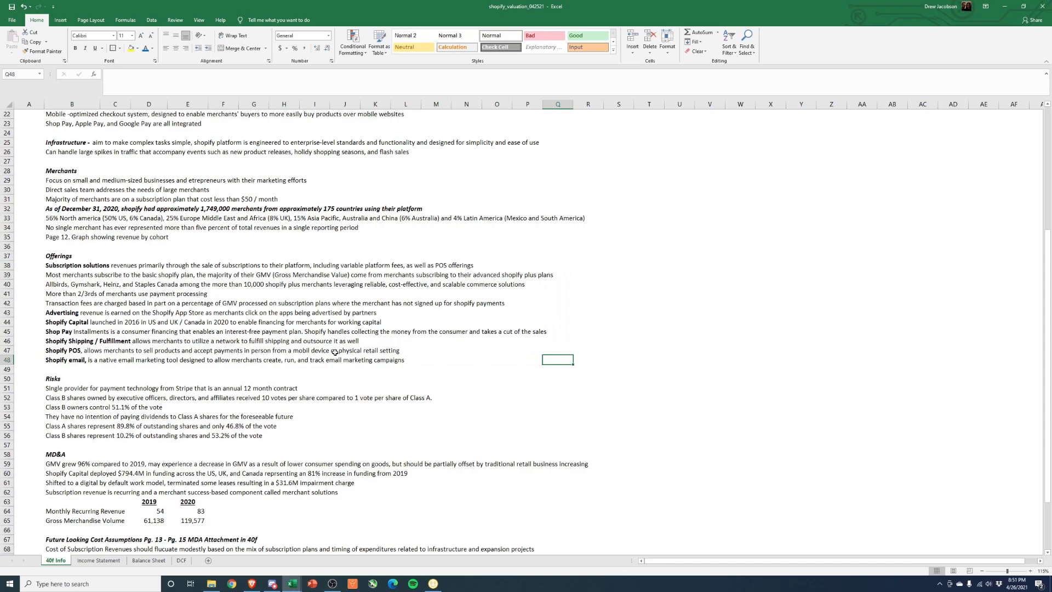
left_click(57, 267)
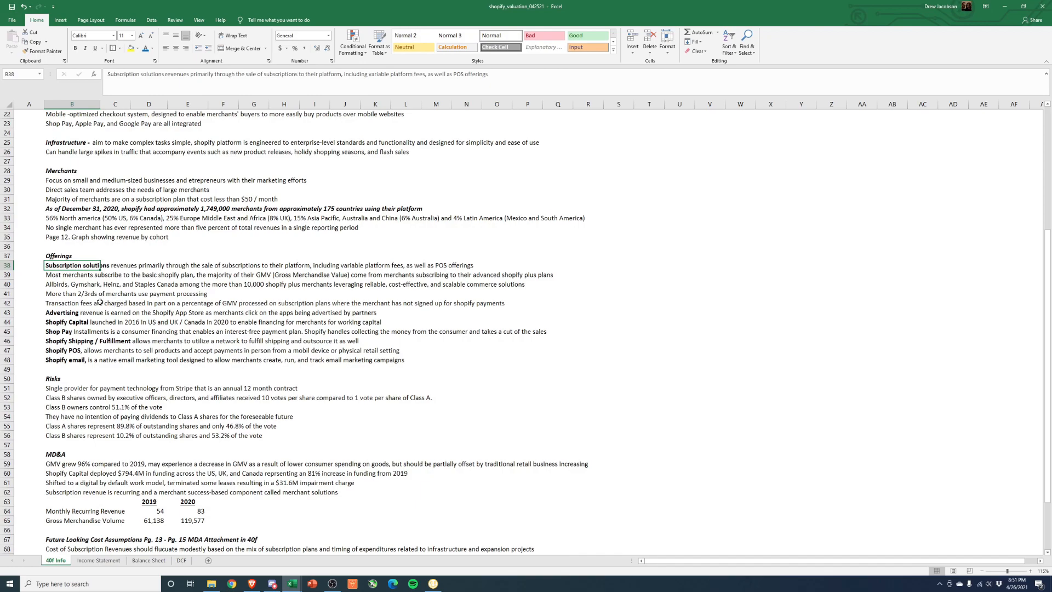
left_click(48, 322)
scroll(49, 321, "down", 5)
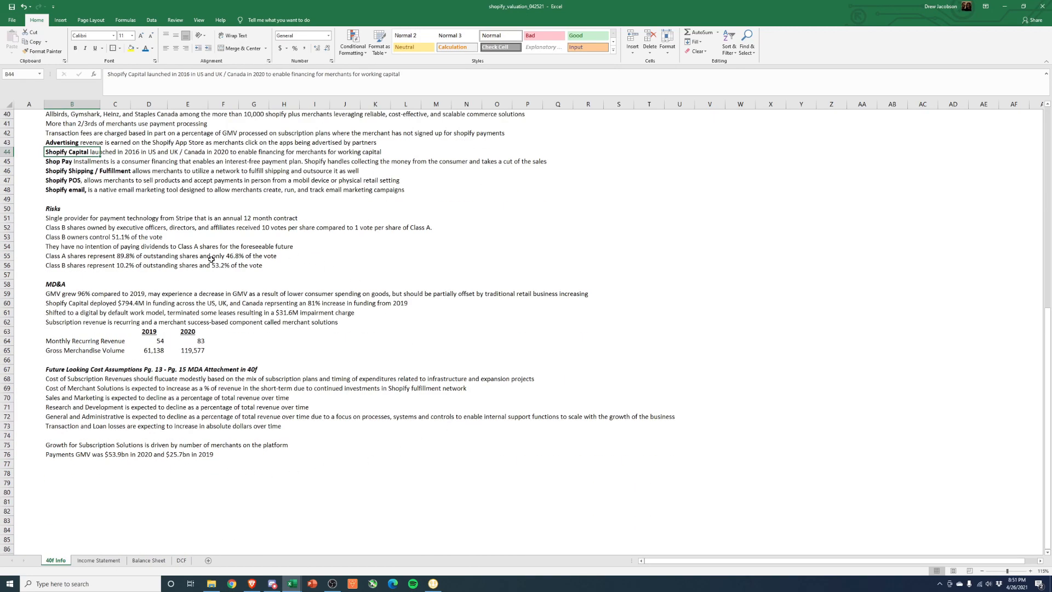
Step: Skim the 40f Info notes again from the Overview down to the Risks and MD&A sections
scroll(194, 460, "up", 10)
scroll(194, 460, "up", 3)
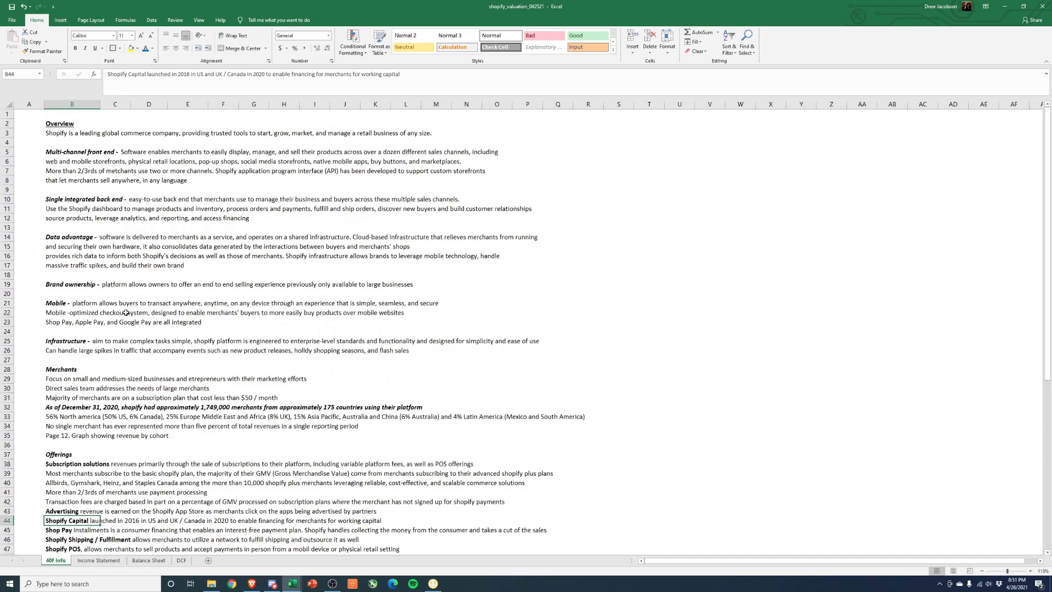
scroll(103, 491, "down", 8)
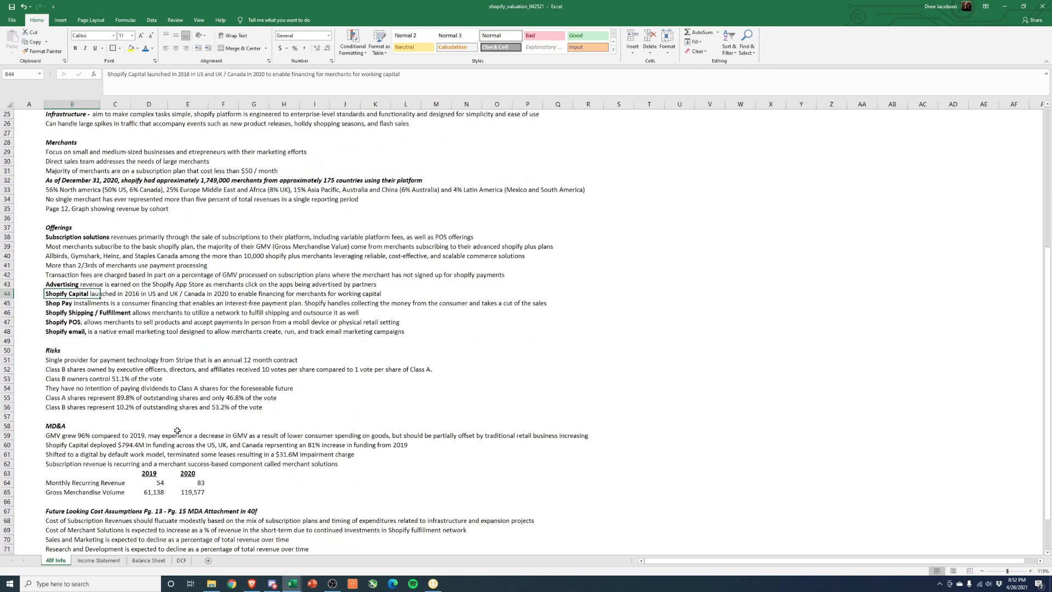
scroll(158, 440, "down", 4)
Step: Open the Income Statement sheet and highlight the Subscription solutions and Merchant solutions revenue rows for 2016 to 2020
left_click(99, 560)
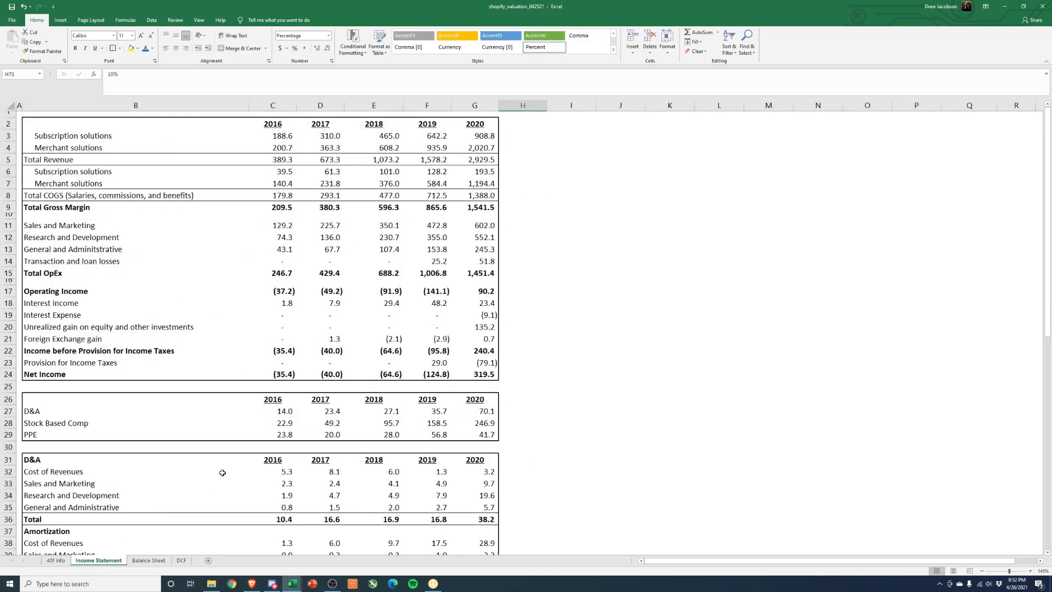
left_click(9, 135)
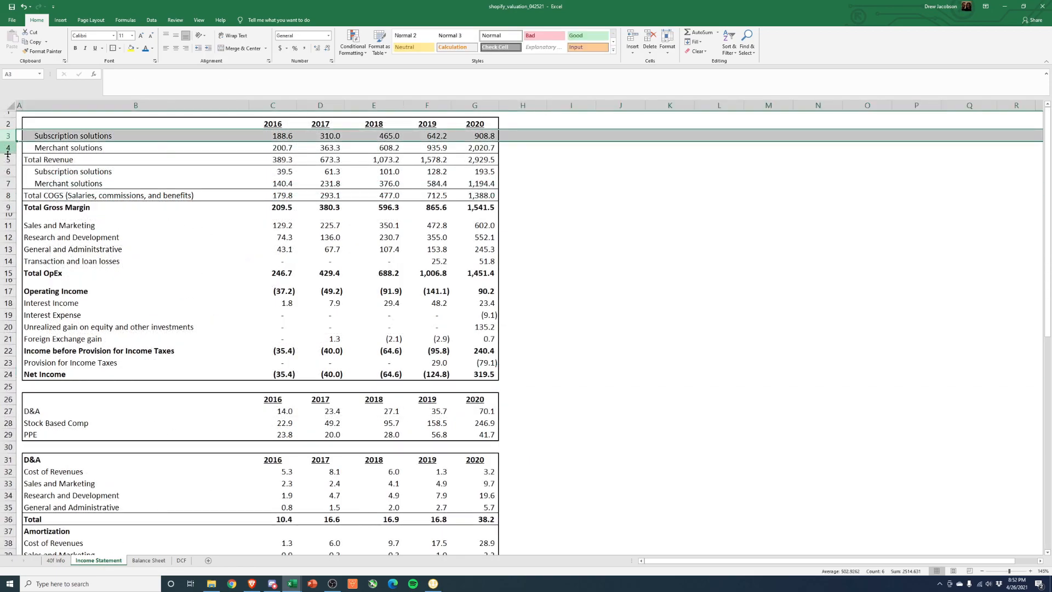
left_click(6, 148)
left_click_drag(165, 147, 475, 148)
left_click_drag(89, 137, 470, 135)
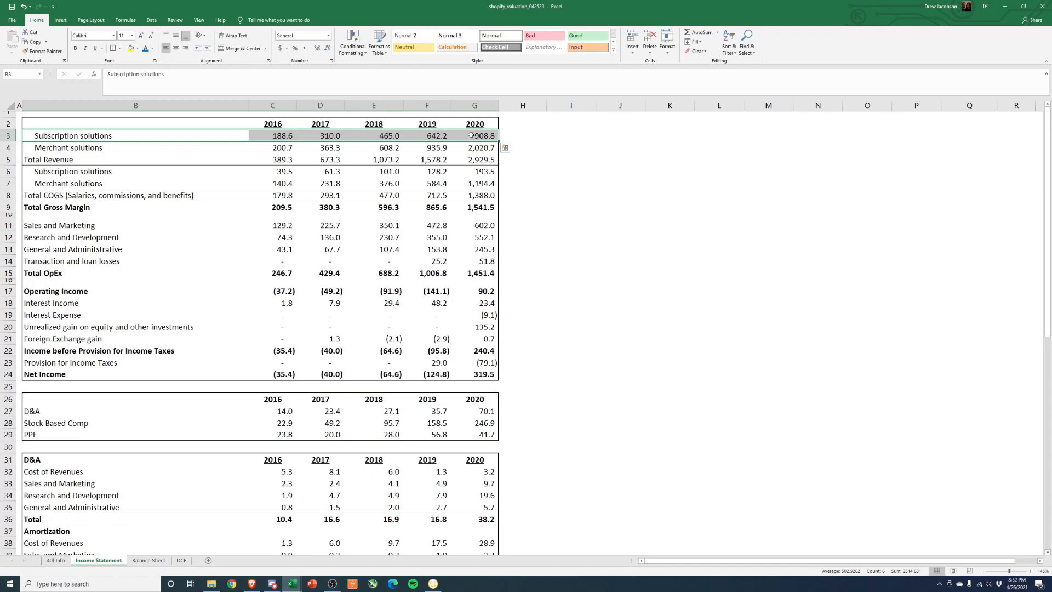
Step: Trace Subscription solutions revenue from 2020 back to 2016, and mark Merchant solutions revenue across the same years
left_click(523, 139)
left_click_drag(485, 137, 281, 135)
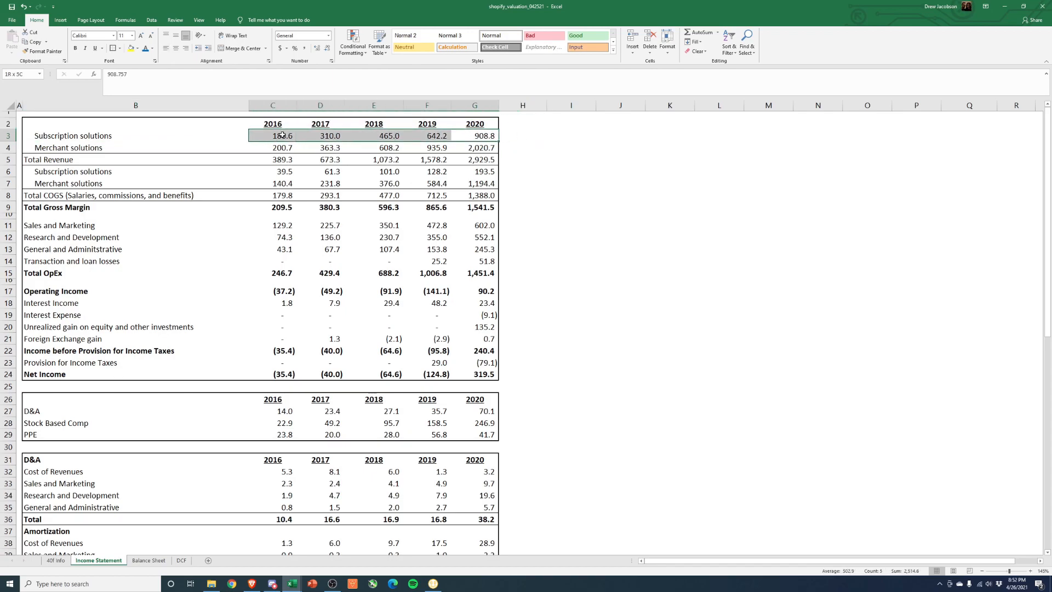
left_click_drag(494, 135, 284, 136)
left_click(526, 135)
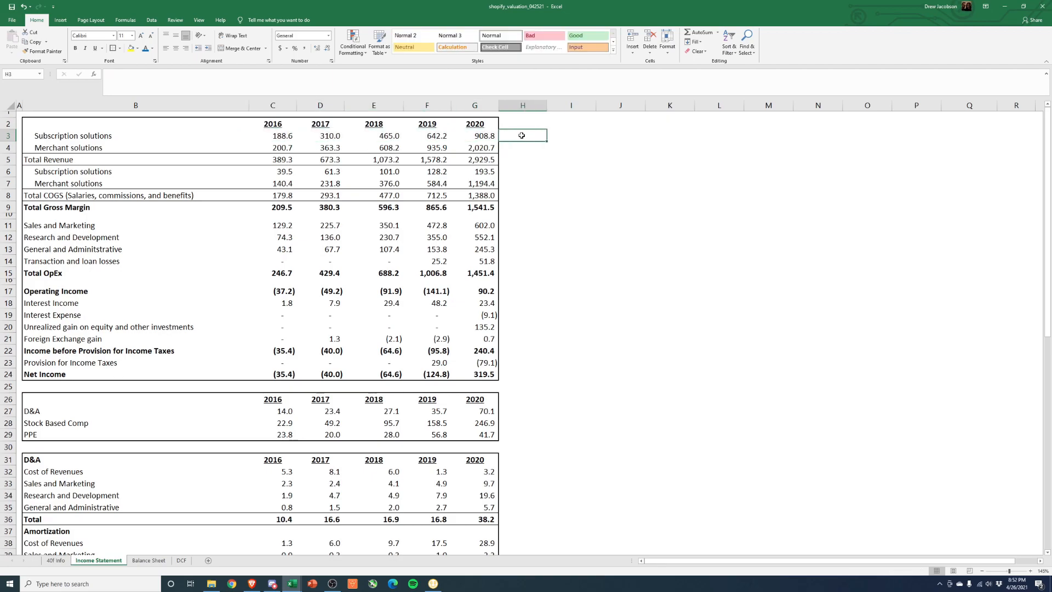
left_click(483, 137)
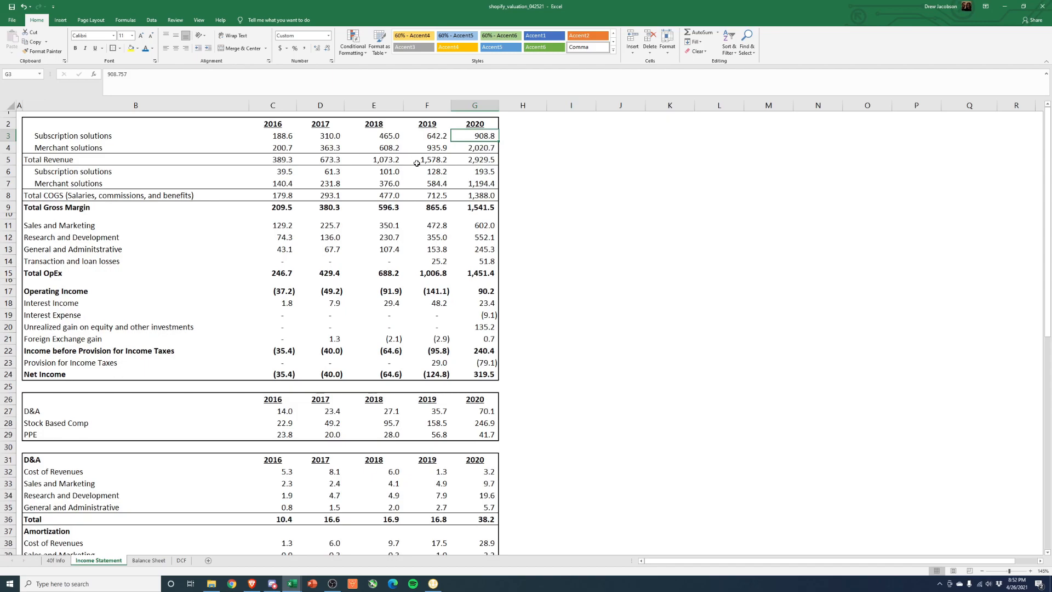
left_click_drag(284, 147, 476, 145)
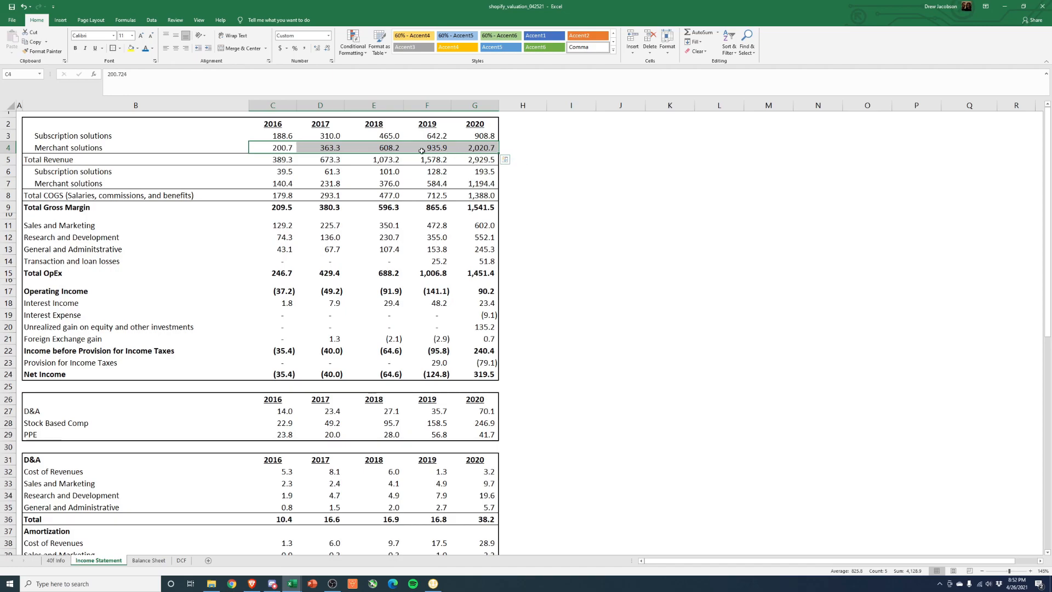
left_click_drag(273, 147, 460, 145)
Step: Review the Subscription and Merchant solutions cost rows for 2016 to 2020, marking each row and its 2020 figure
left_click_drag(289, 169, 477, 171)
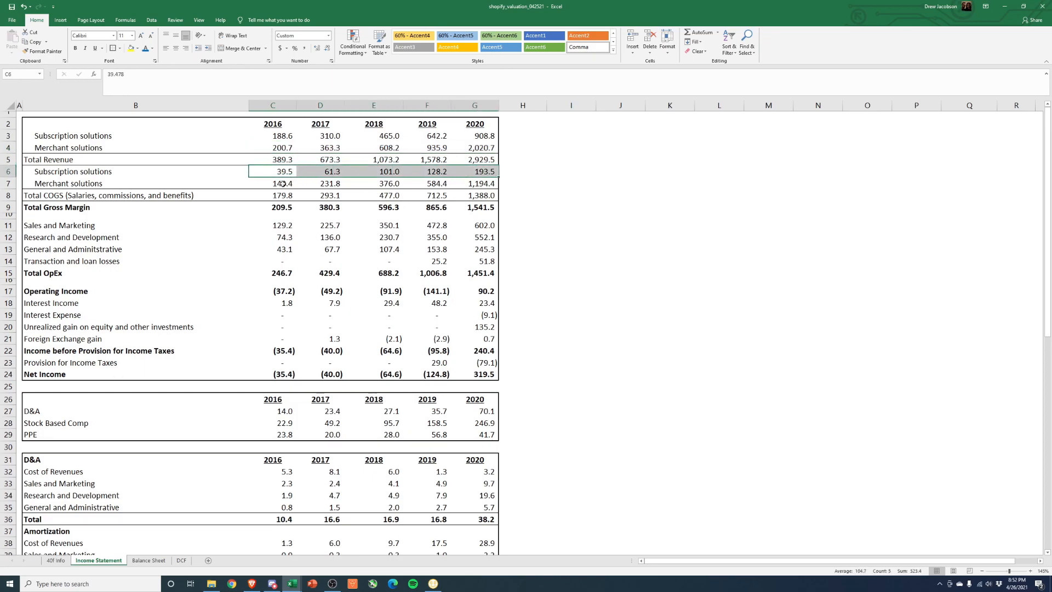
left_click_drag(278, 183, 475, 183)
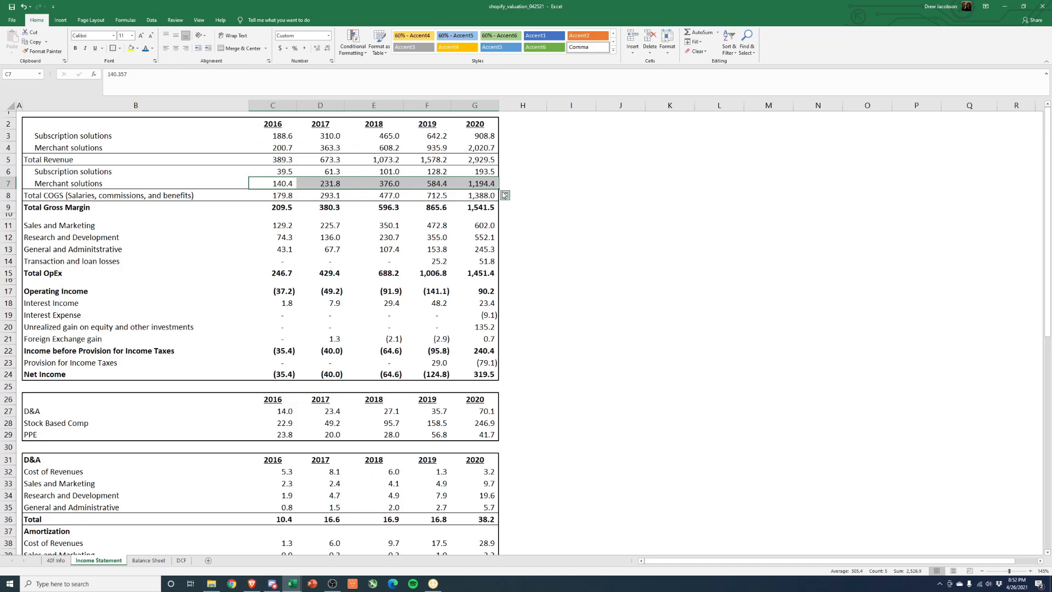
left_click(485, 181)
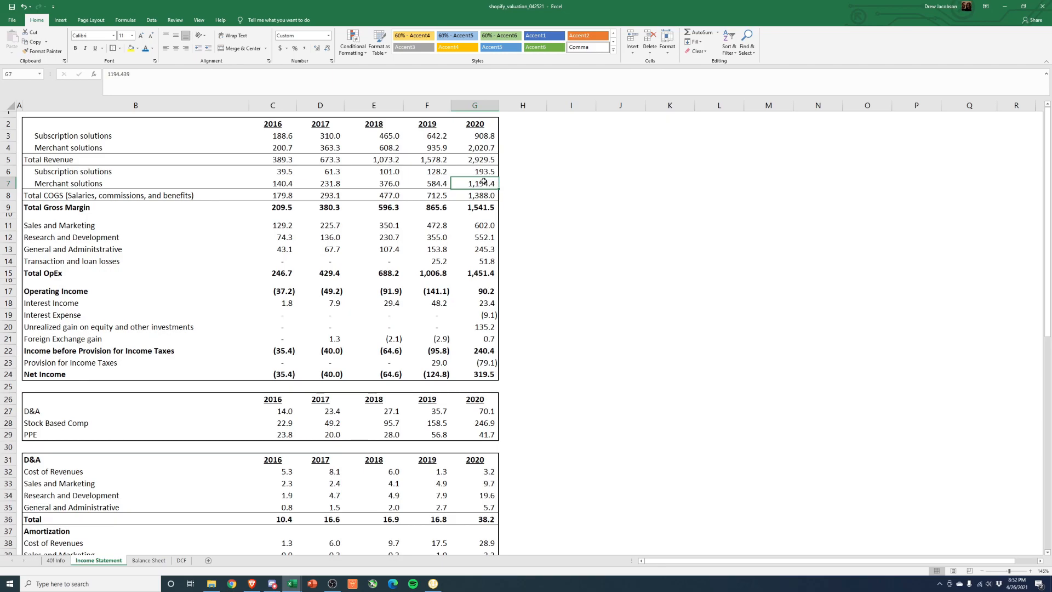
left_click(485, 172)
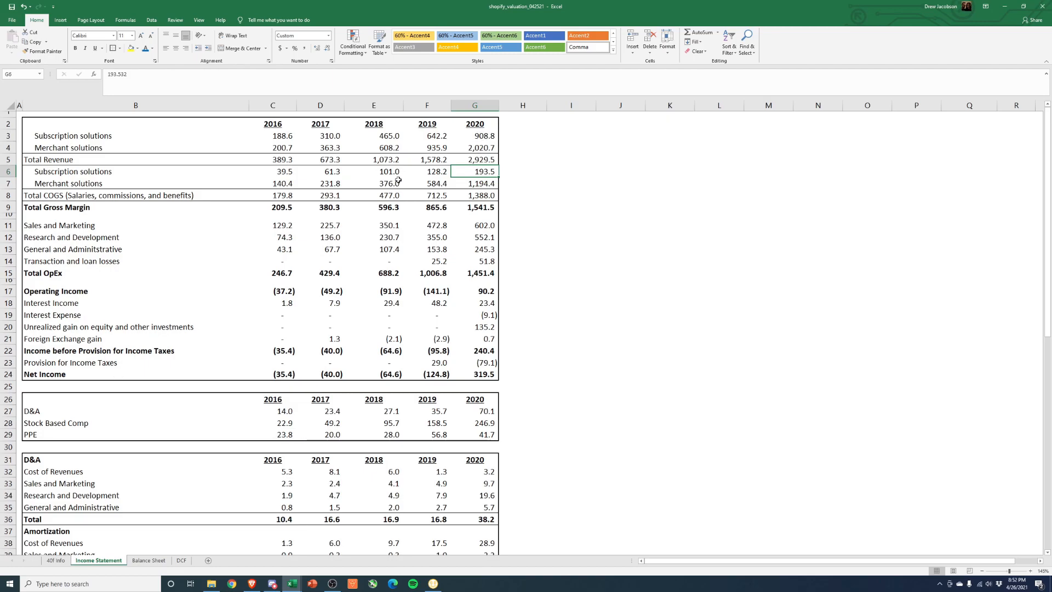
left_click_drag(459, 173, 281, 173)
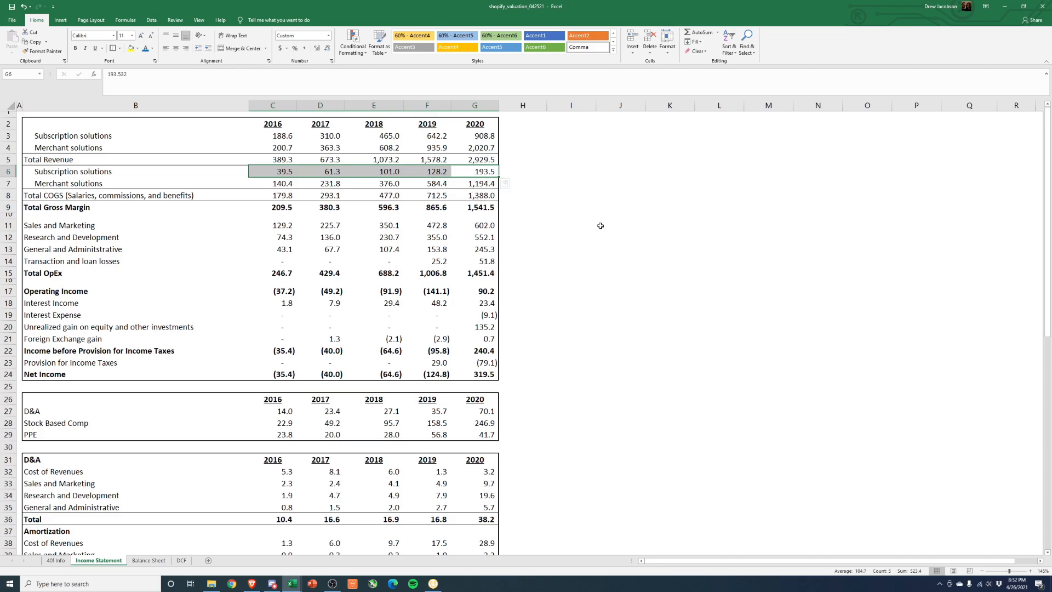
Step: Highlight the operating expense figures, the D&A and Amortization breakdown, and the Stock Based Compensation block
left_click_drag(284, 226, 476, 262)
scroll(570, 218, "down", 6)
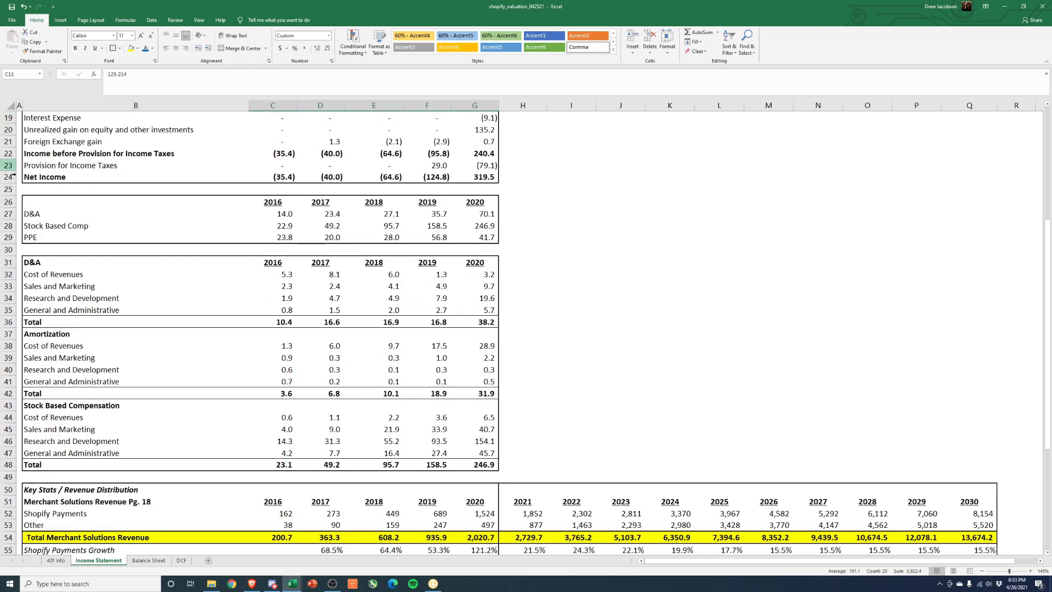
left_click_drag(41, 264, 461, 381)
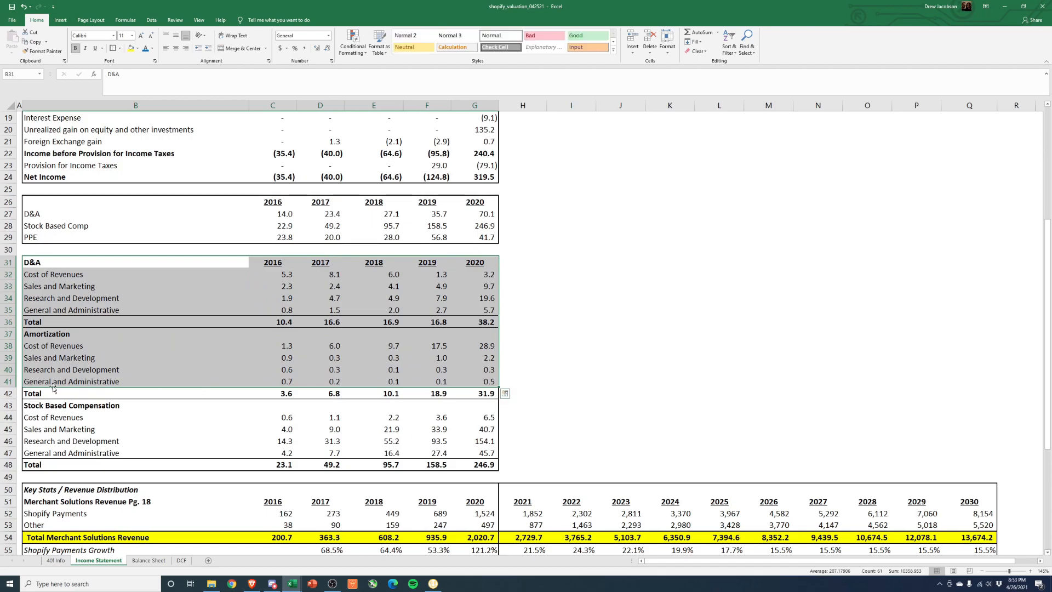
left_click_drag(48, 406, 482, 458)
Step: Open the DCF sheet and inspect the historical Subscription and Merchant solutions cost rows, including the 2020 Merchant solutions formula
left_click(182, 560)
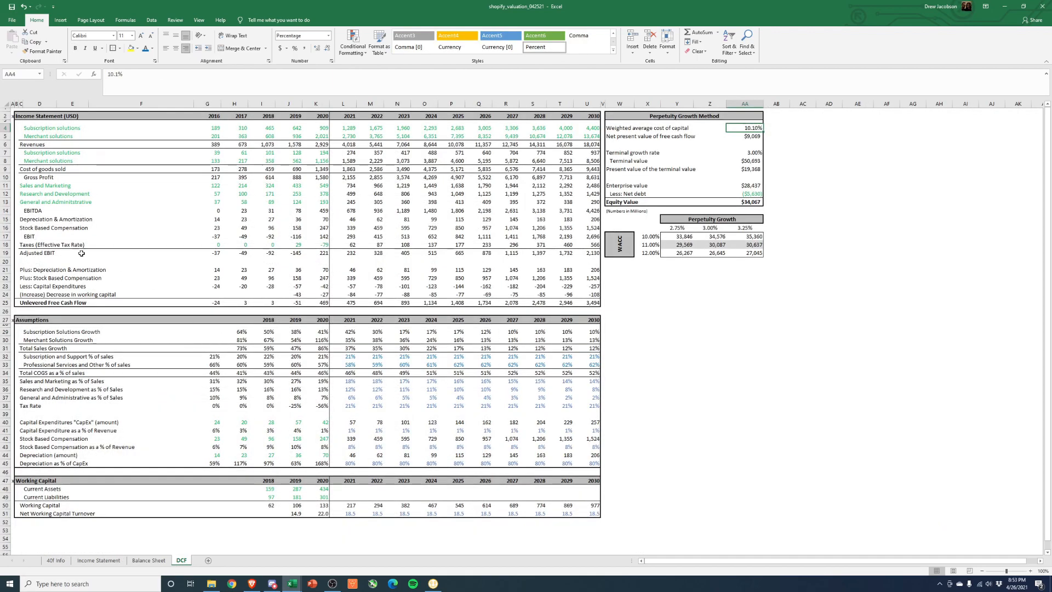
left_click(217, 153)
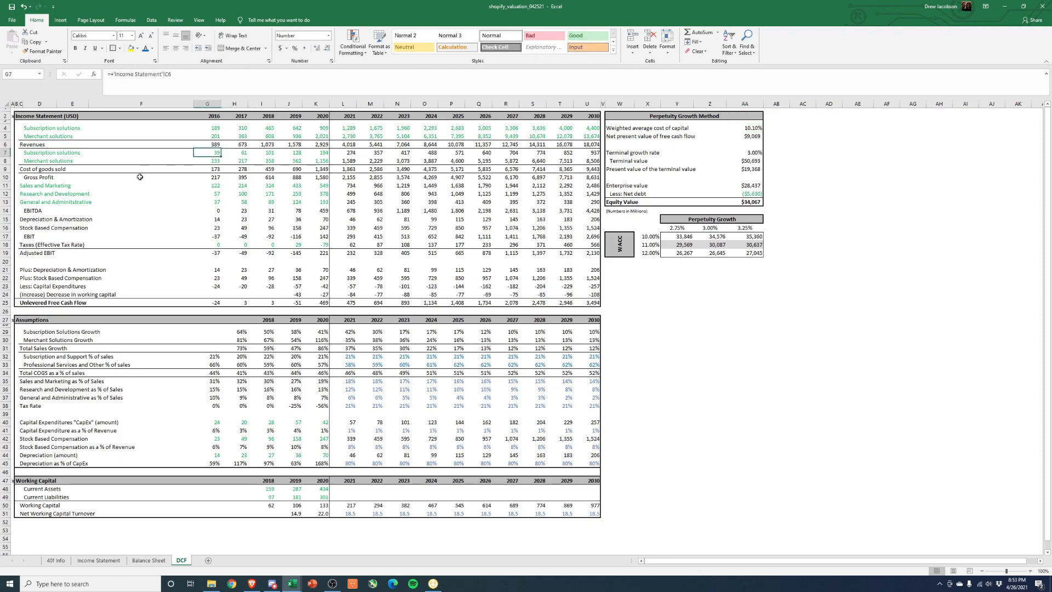
left_click(244, 154)
left_click_drag(215, 153, 323, 158)
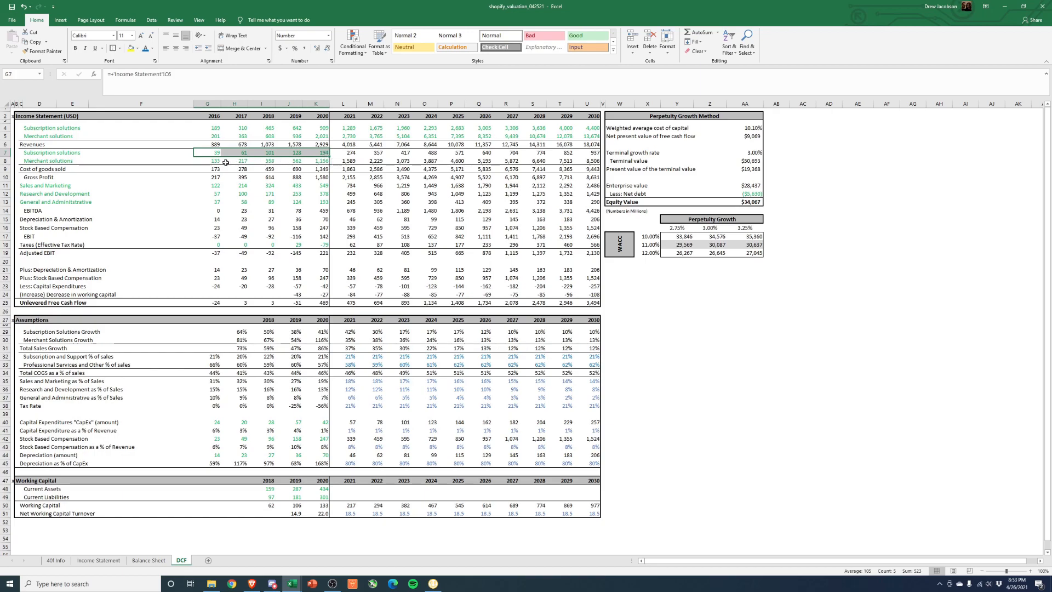
left_click_drag(219, 164, 321, 161)
left_click(318, 160)
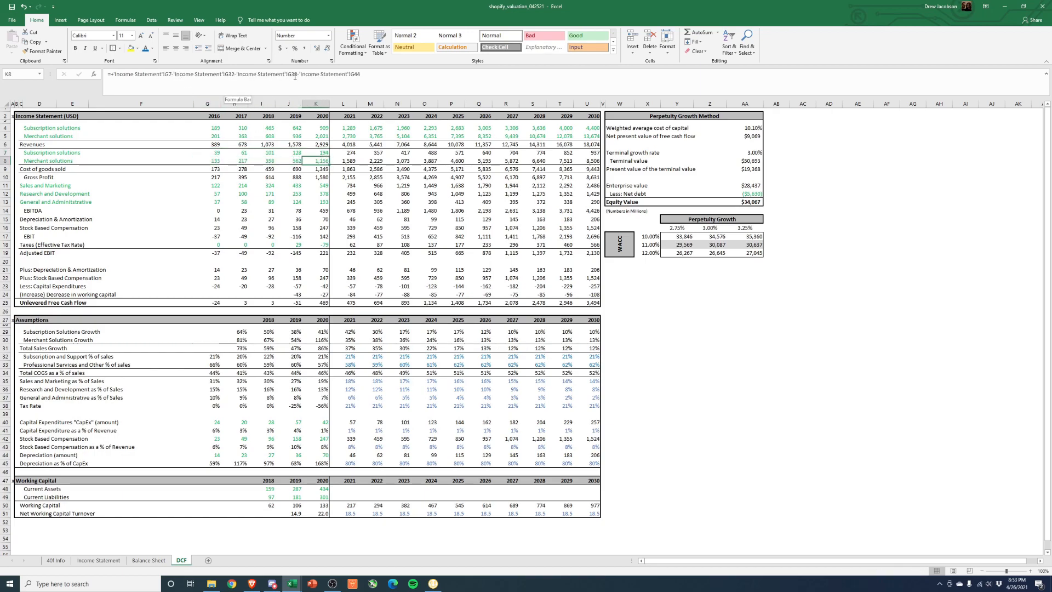
Step: Inspect the historical Sales and Marketing formulas from 2016 onward on the DCF sheet, and mark the EBITDA line
left_click(217, 185)
key("Right")
key("Right")
key("Right")
left_click(54, 211)
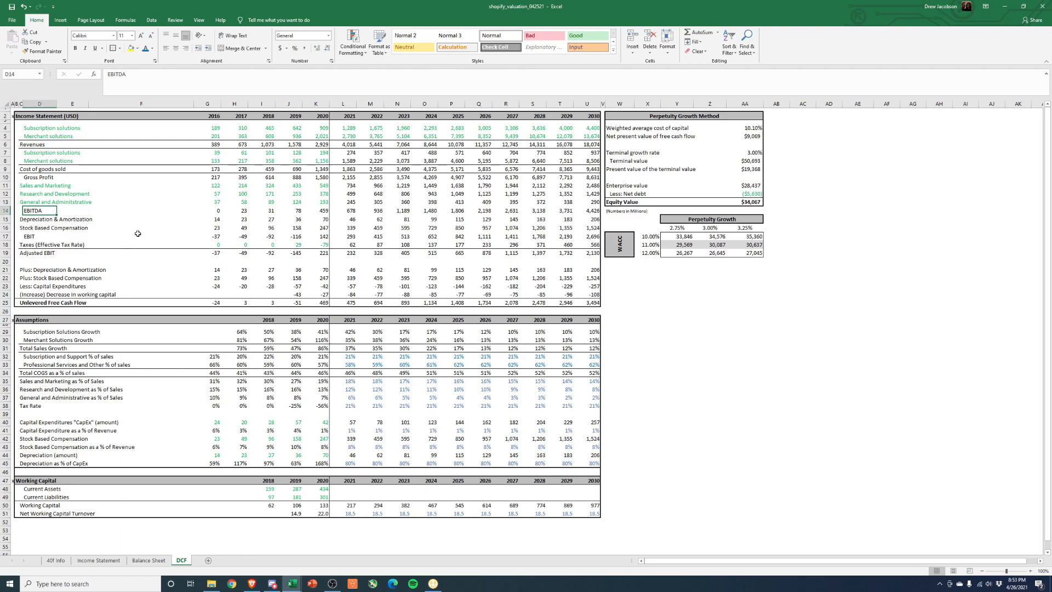
Step: Highlight the Unlevered Free Cash Flow row from 2016 to 2030 and inspect the Equity Value formula
left_click_drag(218, 303, 588, 301)
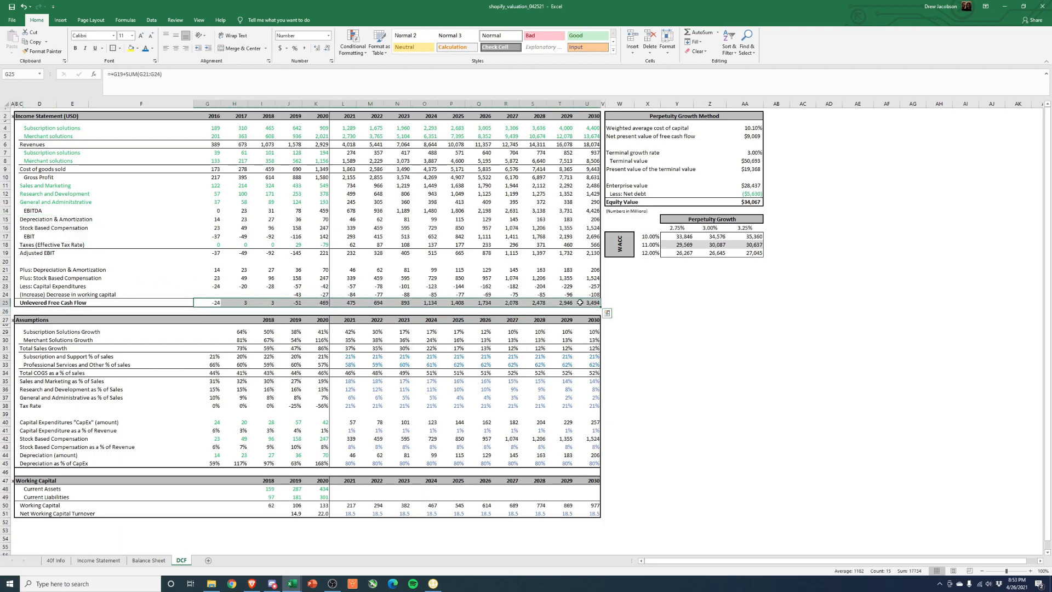
left_click(752, 201)
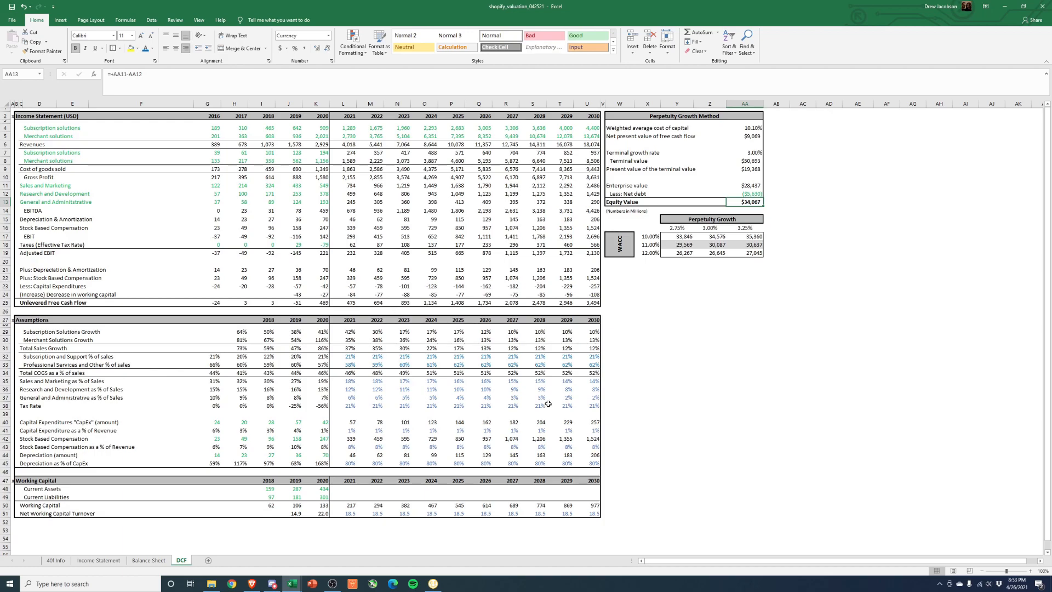
left_click(811, 326)
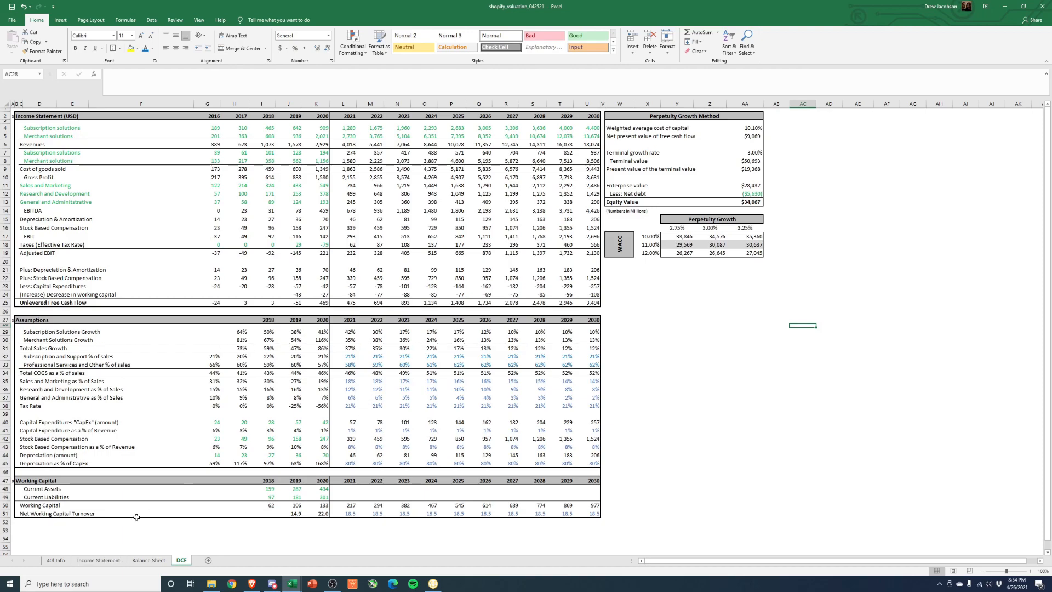
Step: Return to the Income Statement sheet's Key Stats / Revenue Distribution section and inspect Shopify Payments revenue and growth for 2020
left_click(100, 563)
scroll(219, 384, "down", 8)
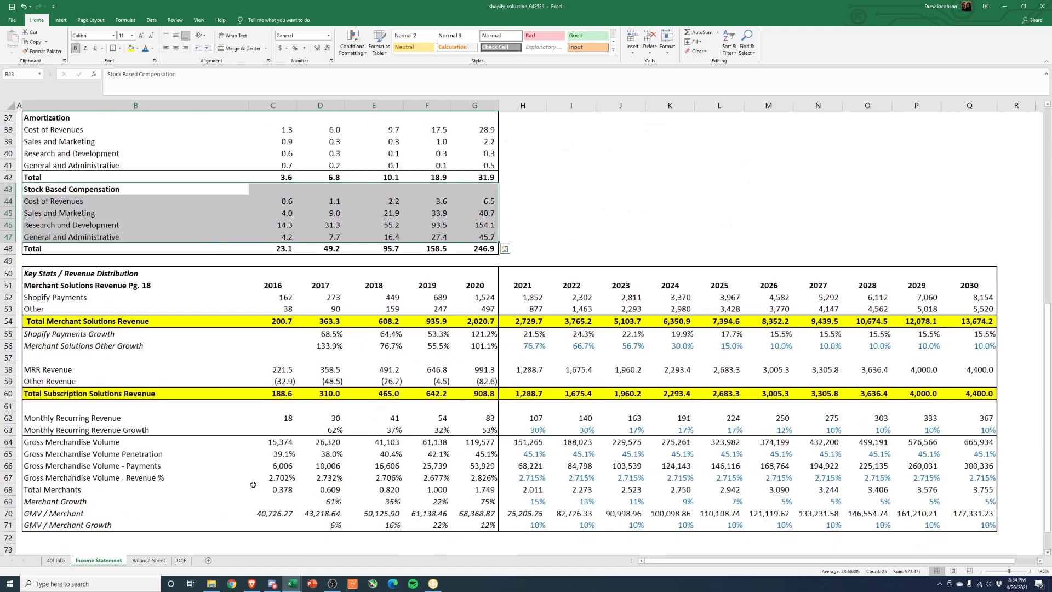
left_click(219, 456)
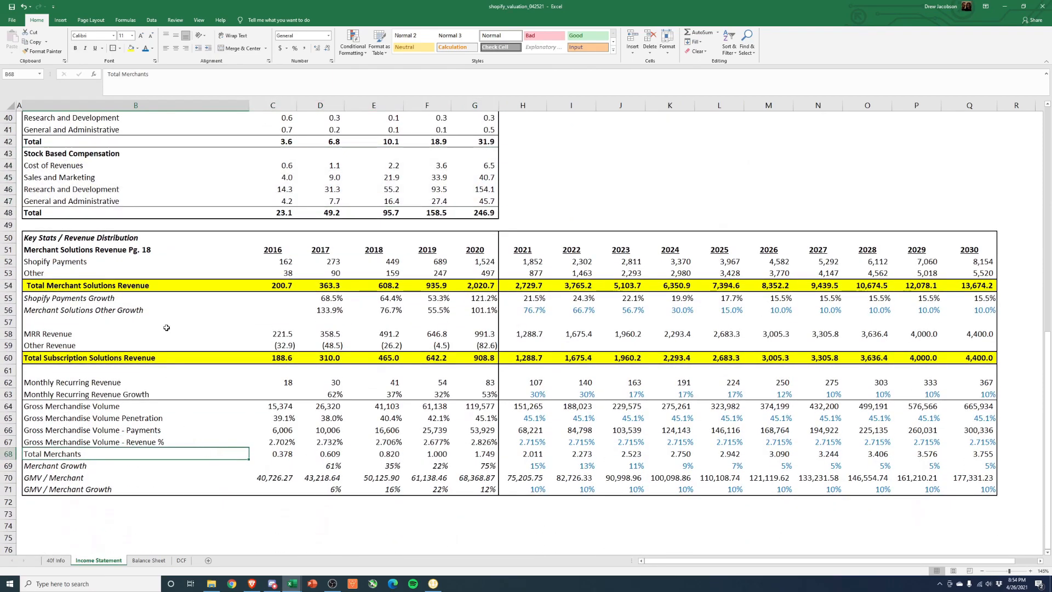
left_click(58, 263)
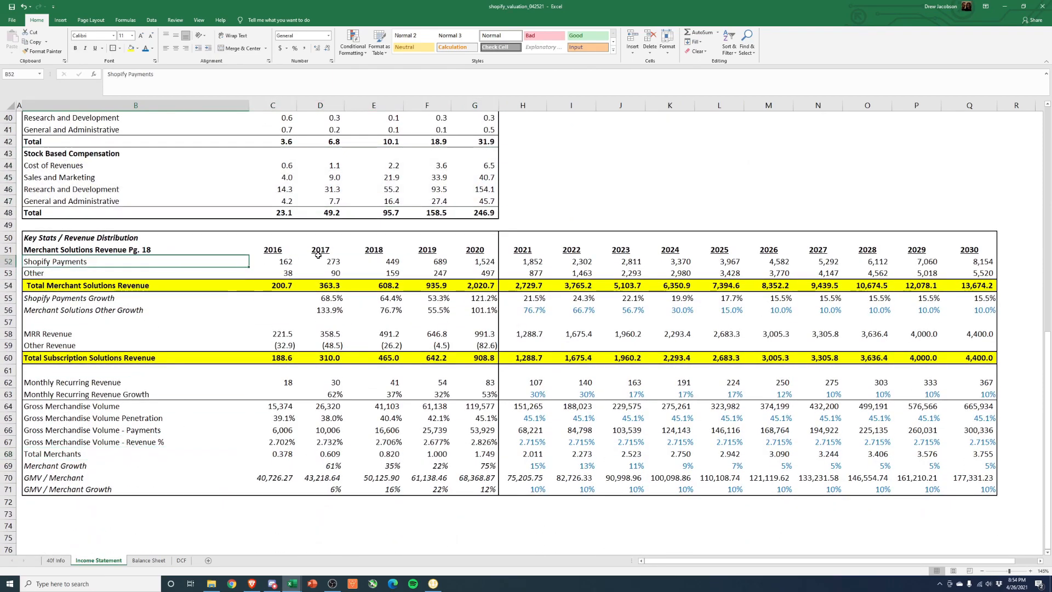
left_click(479, 262)
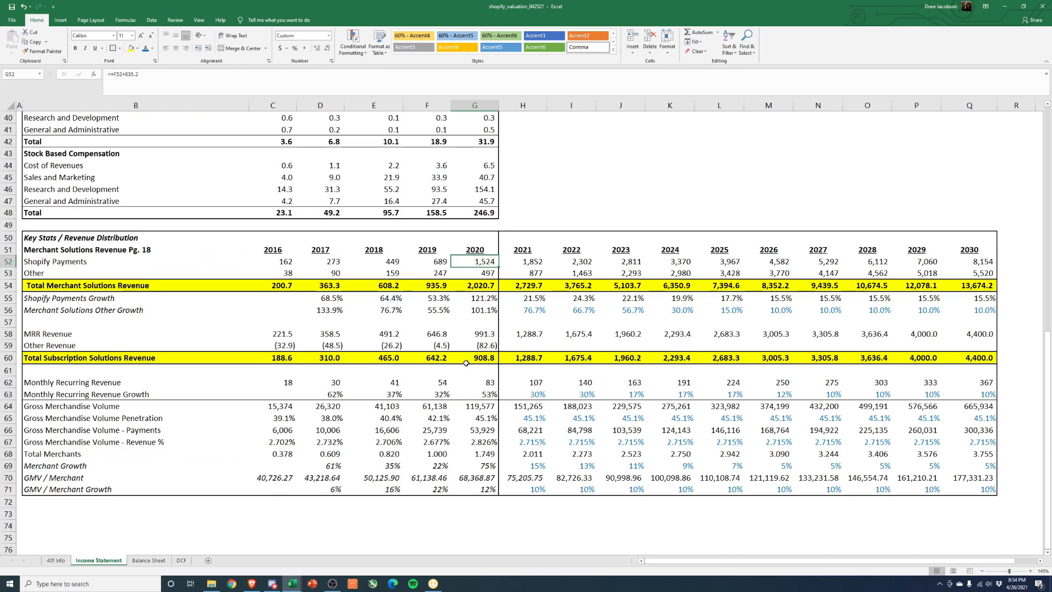
left_click(476, 302)
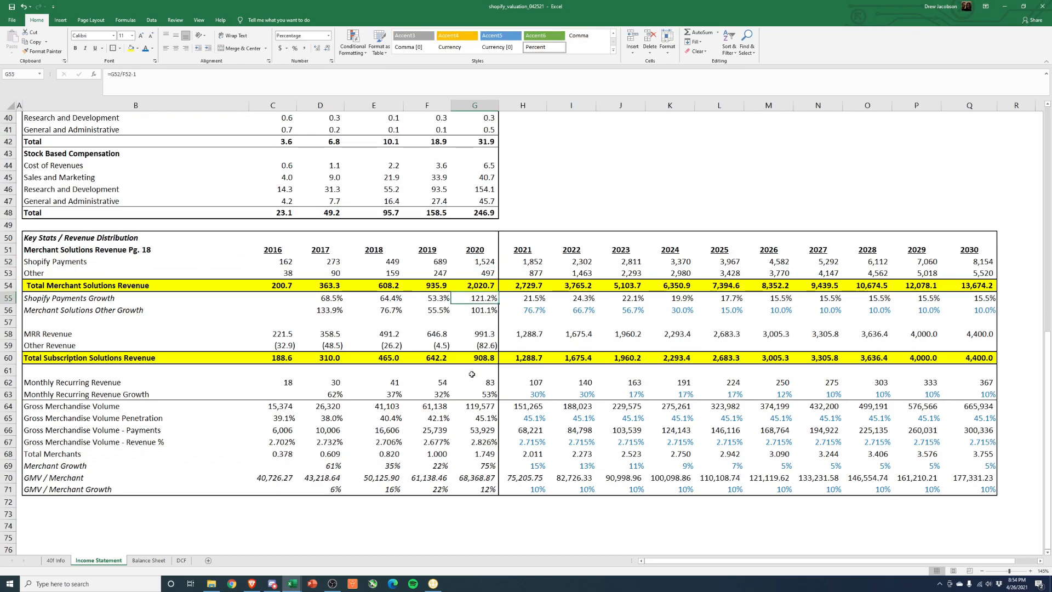
Step: Examine the 2020 Shopify Payments formula, highlighting its hardcoded +835.2 portion, and leave the formula unedited
left_click(490, 262)
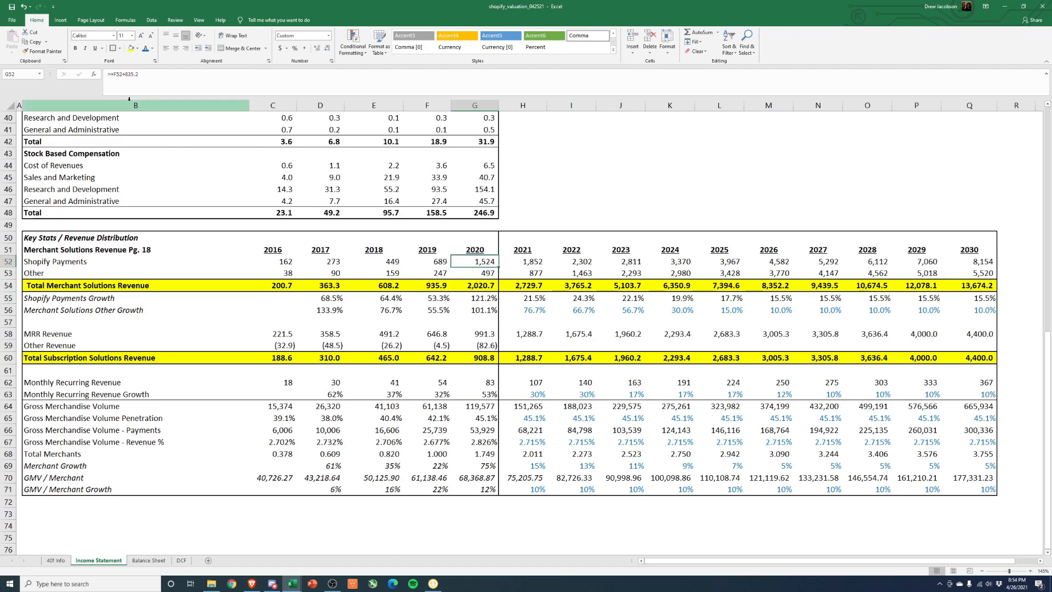
left_click(124, 75)
left_click_drag(123, 75, 142, 75)
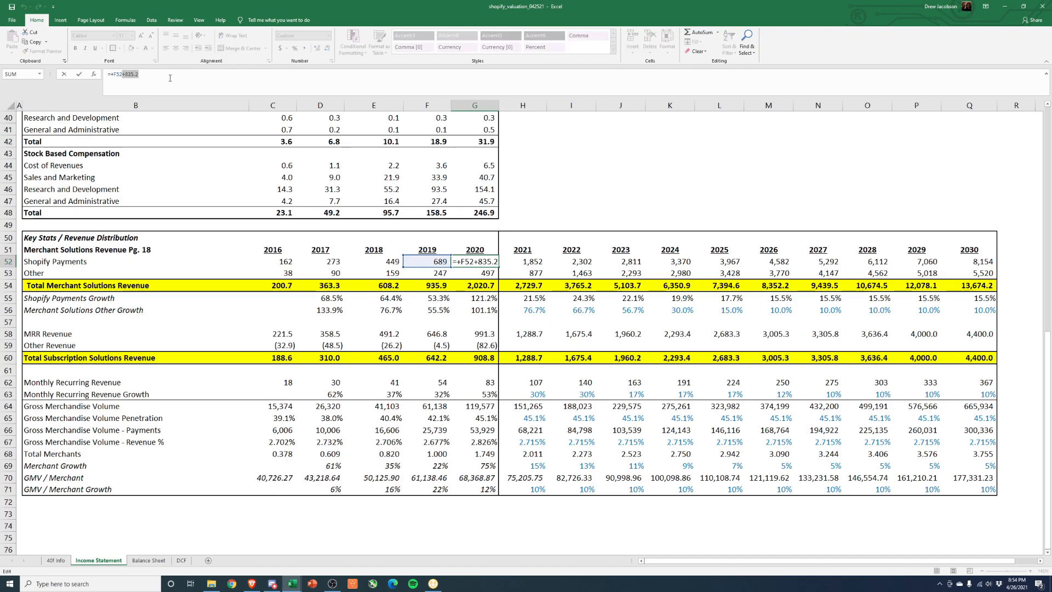
key("Escape")
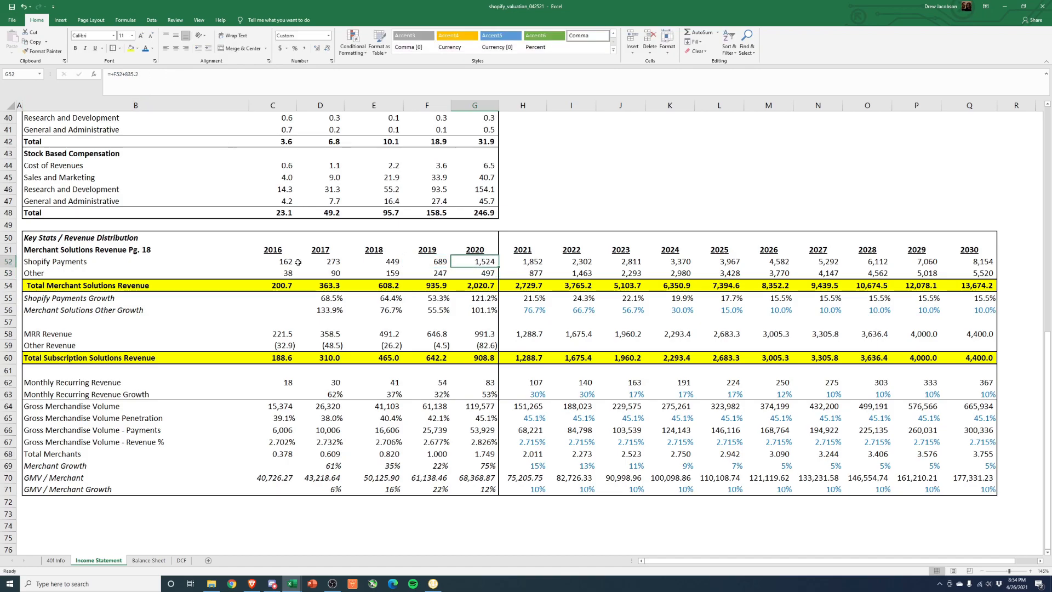
Step: Compare Shopify Payments growth across the historical years from 2020 backward, checking the 2019 revenue input
left_click(467, 298)
left_click(441, 262)
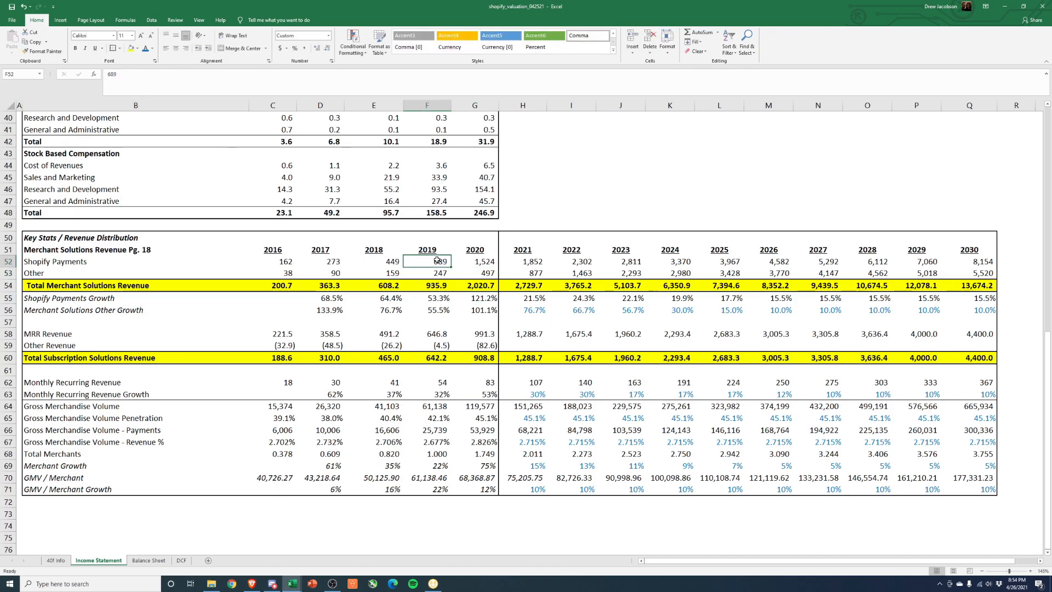
left_click(482, 298)
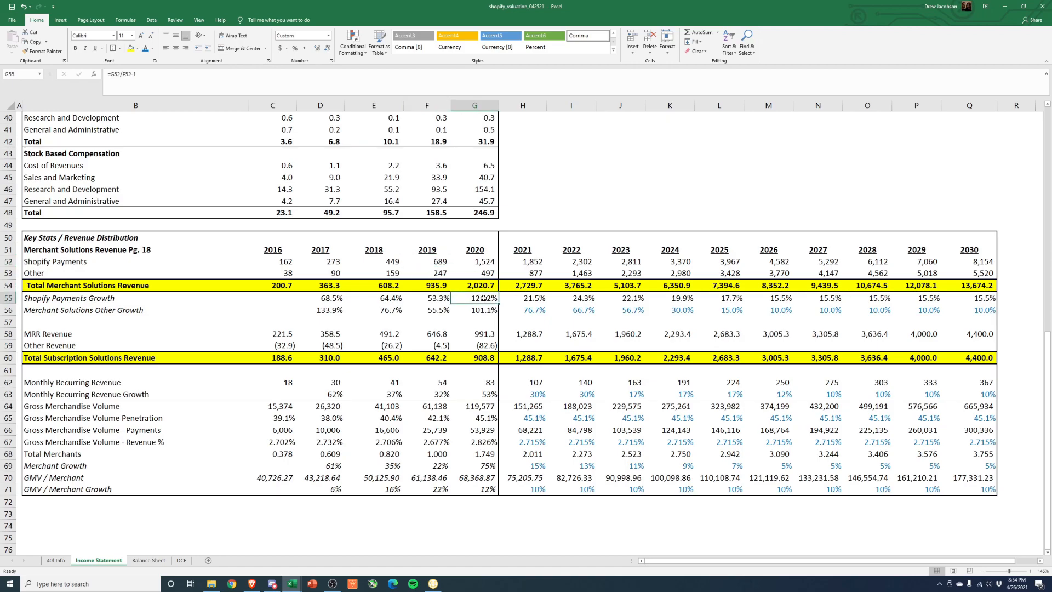
left_click(437, 299)
left_click(397, 298)
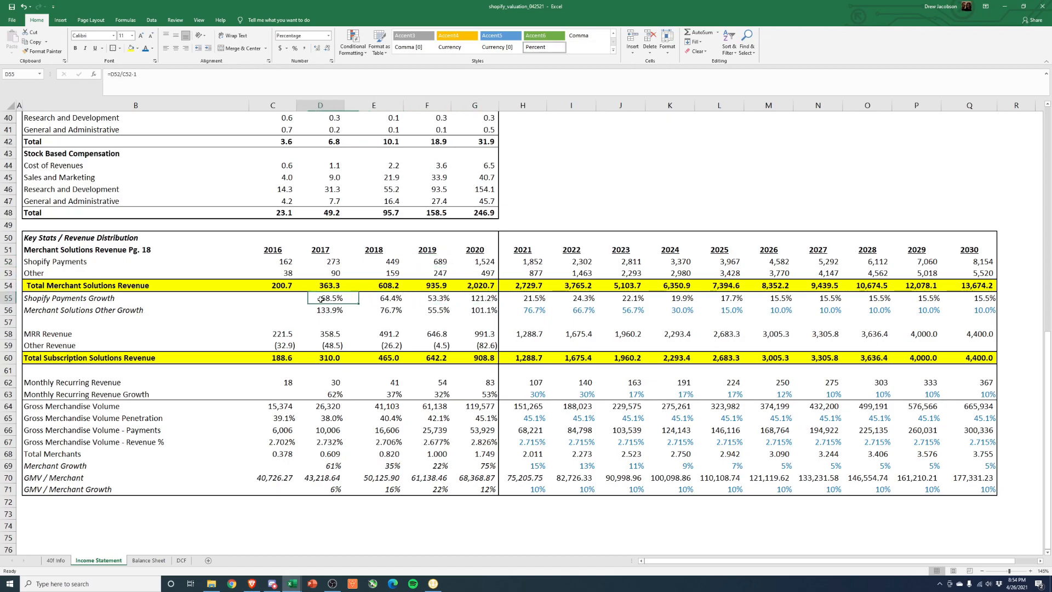
Step: Highlight the 2016–2020 Shopify Payments and Other rows under Merchant Solutions Revenue and inspect how Other is derived from the total
left_click_drag(282, 262, 485, 268)
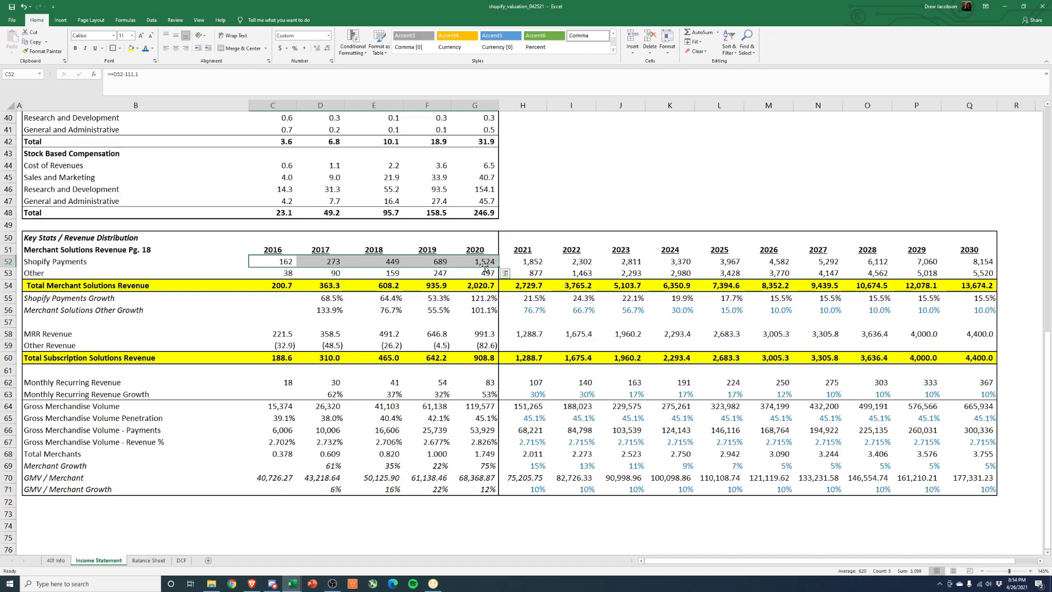
left_click(282, 273)
scroll(271, 271, "up", 2)
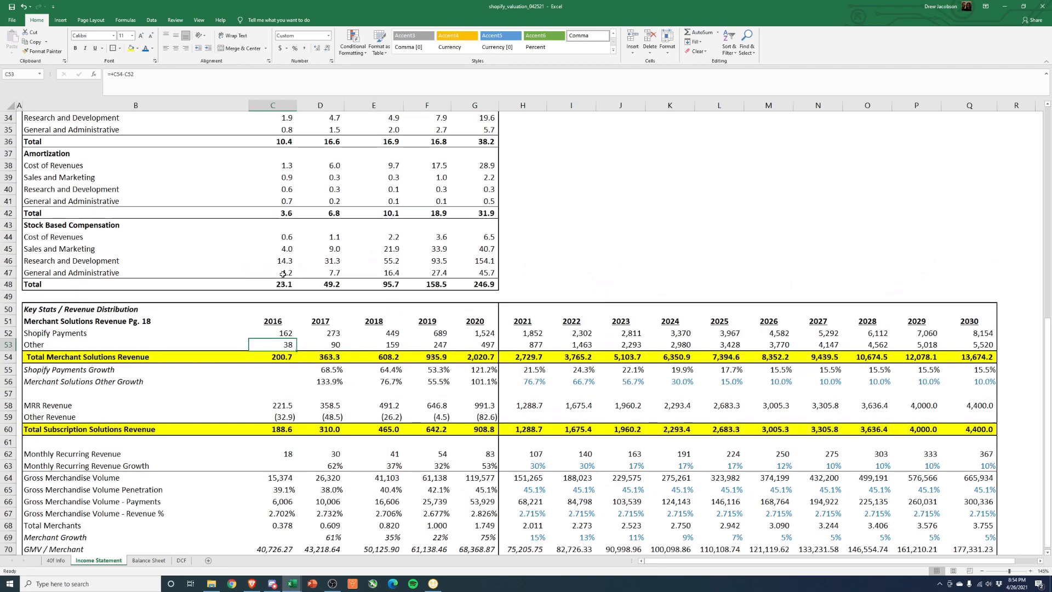
left_click(122, 356)
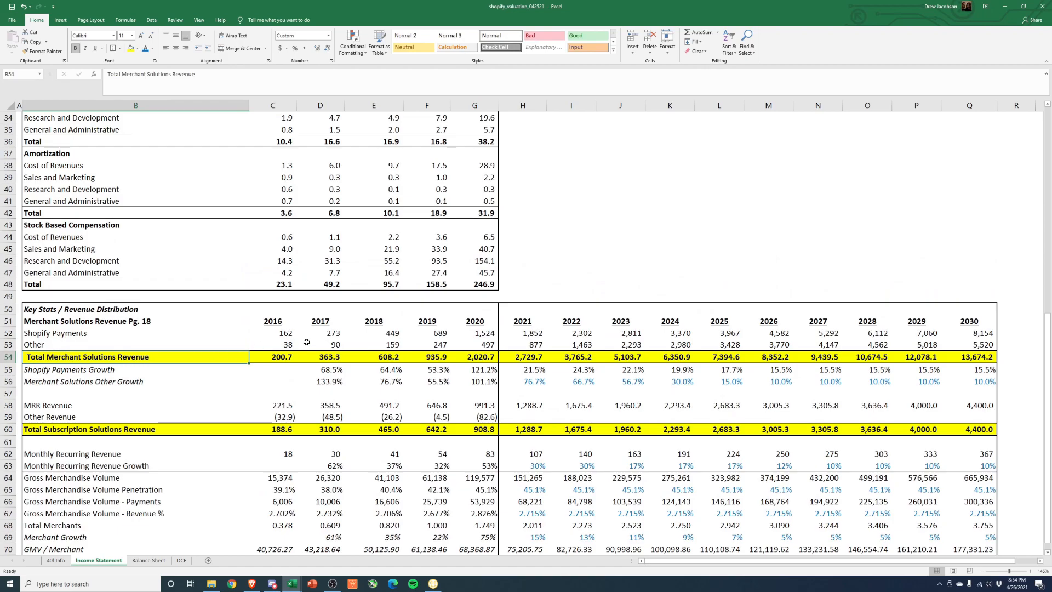
left_click(286, 344)
left_click_drag(44, 344, 471, 349)
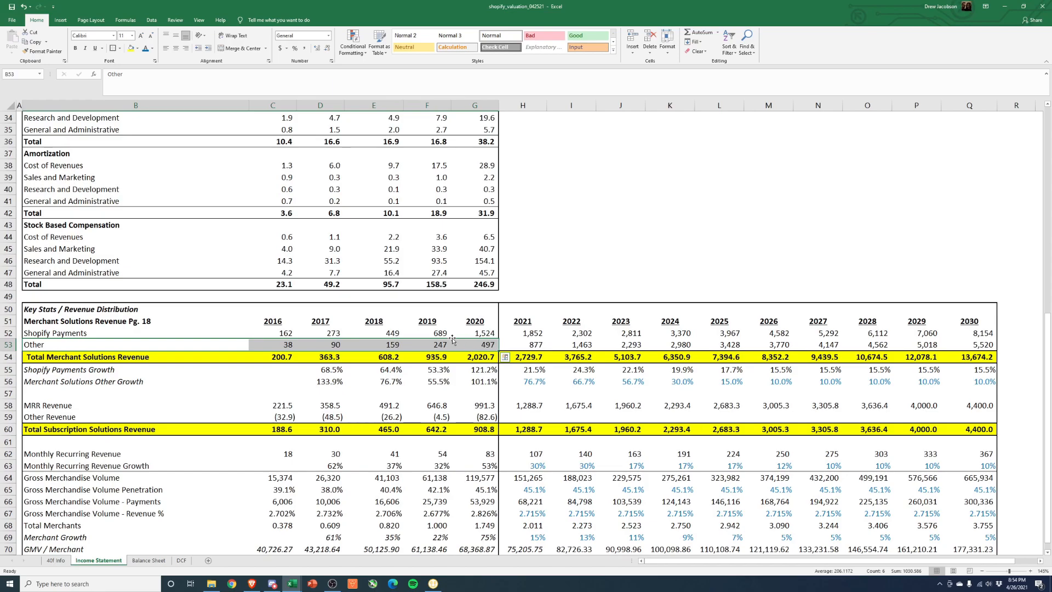
scroll(236, 278, "up", 7)
scroll(236, 279, "down", 7)
scroll(143, 463, "down", 2)
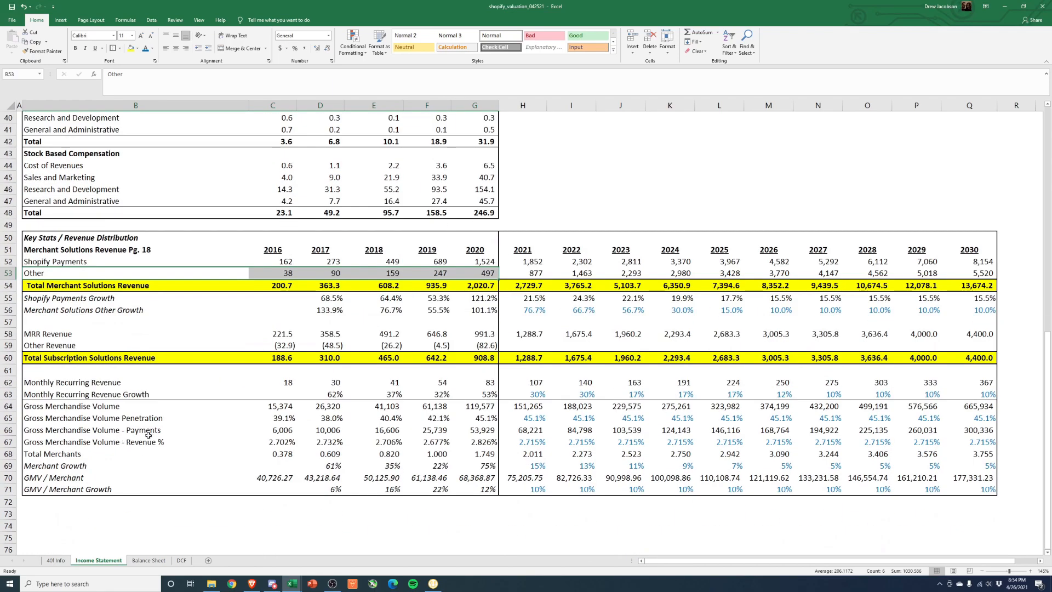
Step: Trace the historical MRR Revenue formulas from 2016 to 2020 back to the Monthly Recurring Revenue inputs
left_click(283, 382)
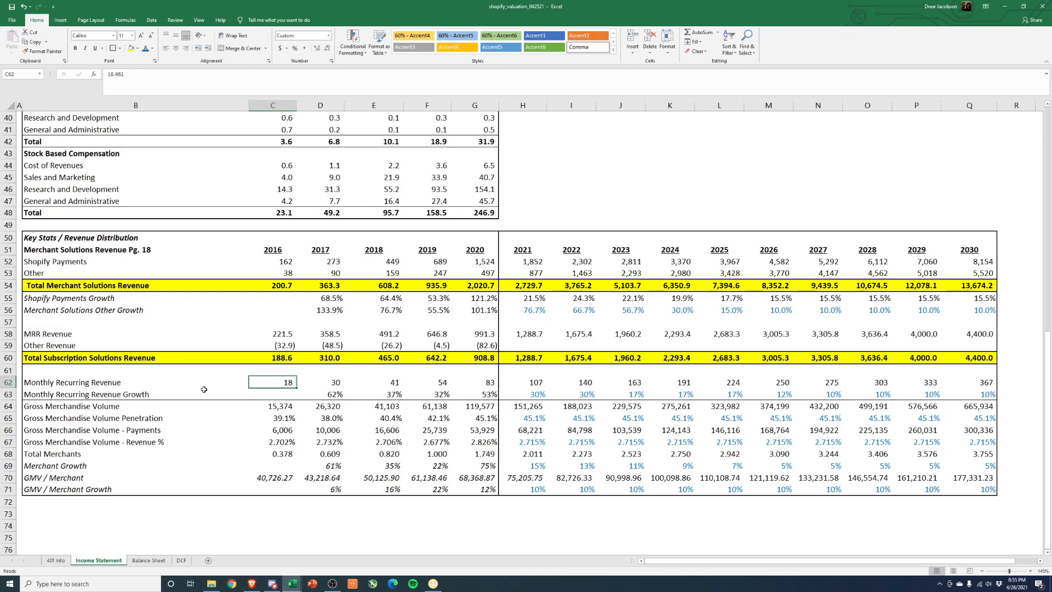
left_click(321, 383)
left_click(283, 382)
left_click(276, 334)
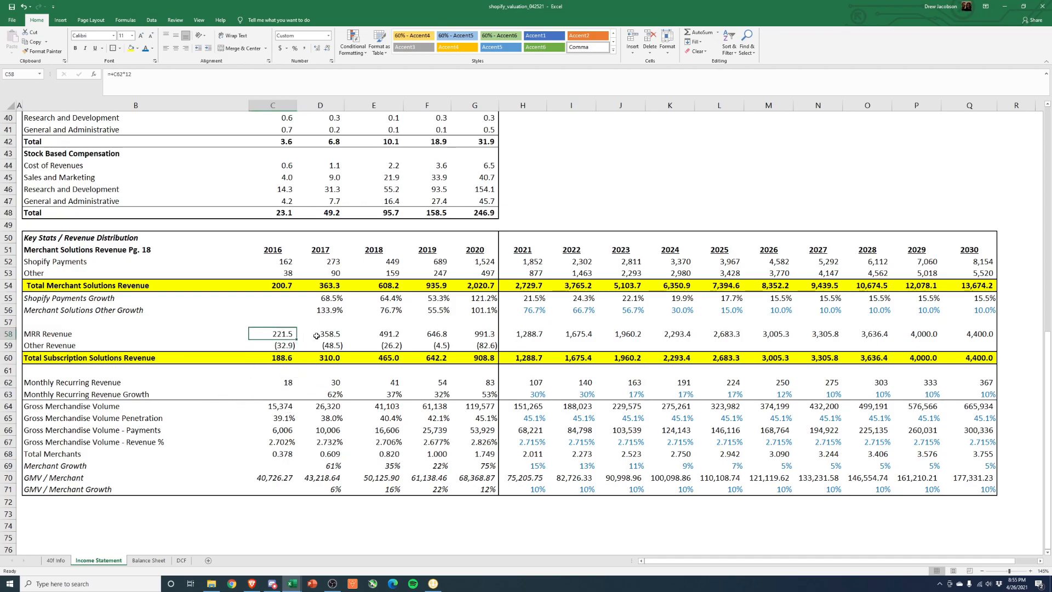
left_click(324, 334)
left_click(396, 334)
left_click(431, 335)
left_click(455, 335)
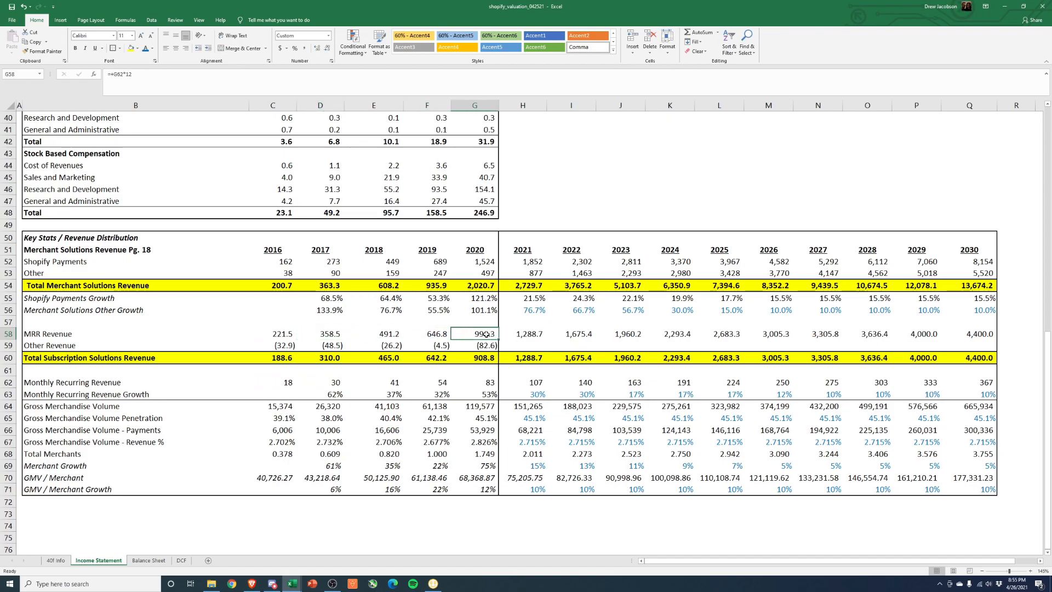
Step: Highlight Total Subscription Solutions Revenue for 2016–2020 and inspect the Other Revenue formulas from 2020 back to 2016
left_click_drag(453, 336, 410, 362)
left_click_drag(483, 364, 483, 365)
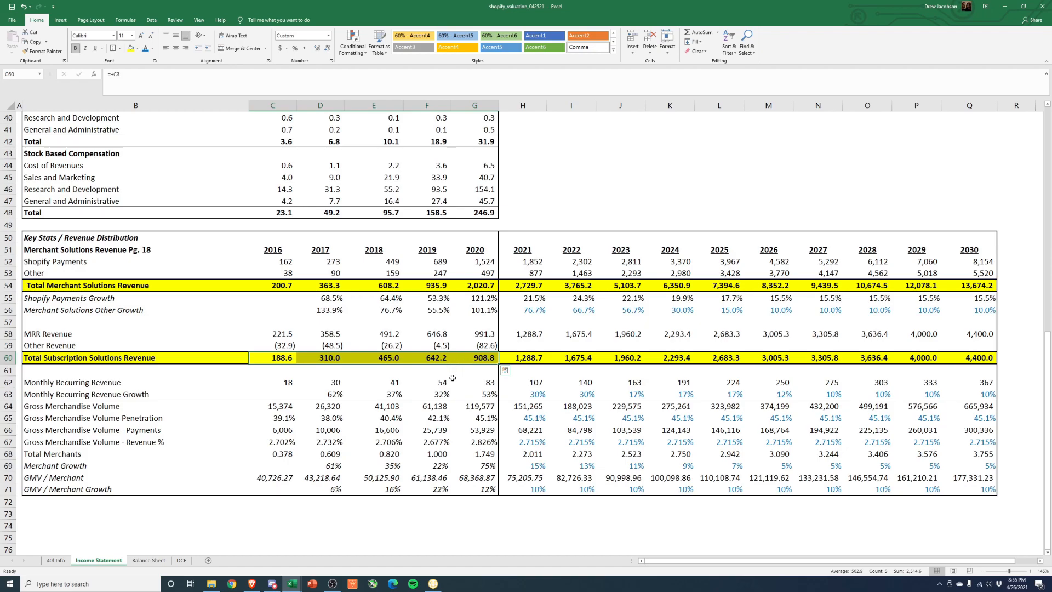
left_click(475, 346)
left_click(429, 347)
left_click(390, 346)
left_click(327, 346)
left_click(281, 345)
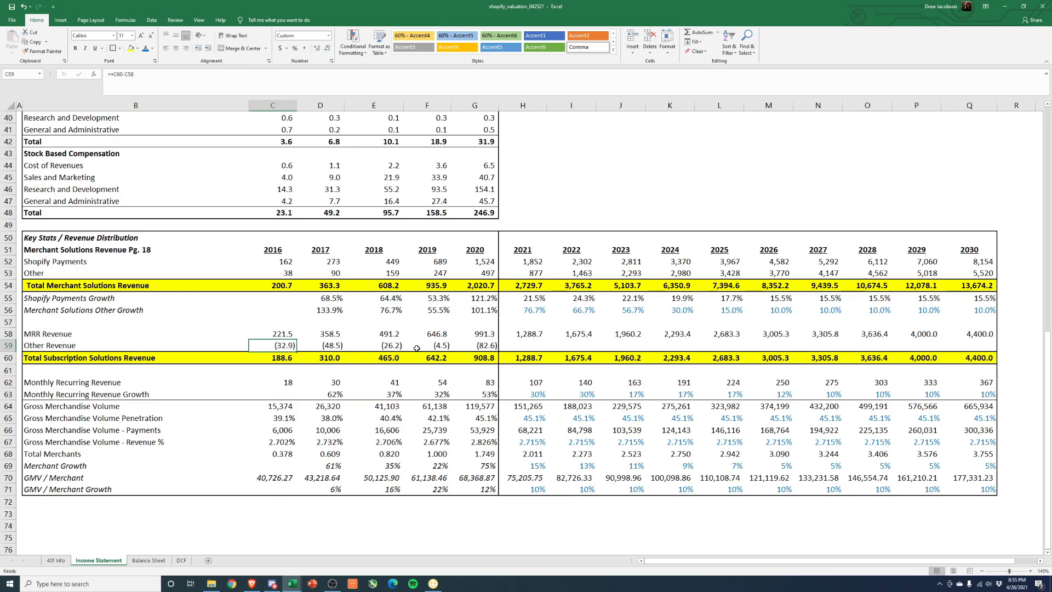
Step: Compare historical Monthly Recurring Revenue with Total Subscription Solutions Revenue, and review the recurring revenue growth for 2017 through 2020
left_click_drag(486, 379, 289, 383)
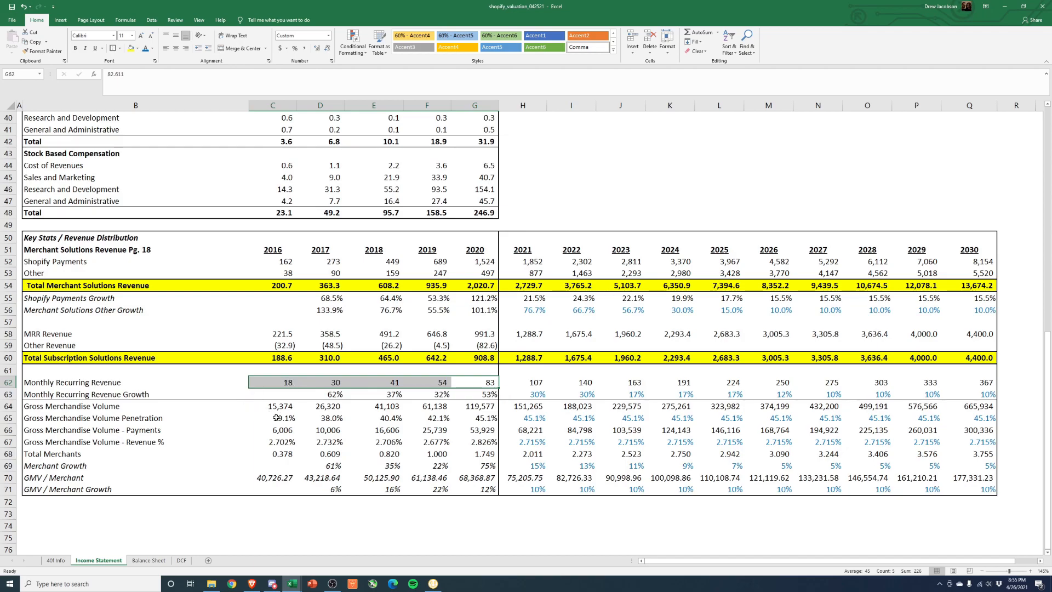
left_click_drag(41, 357, 482, 358)
left_click_drag(333, 394, 461, 395)
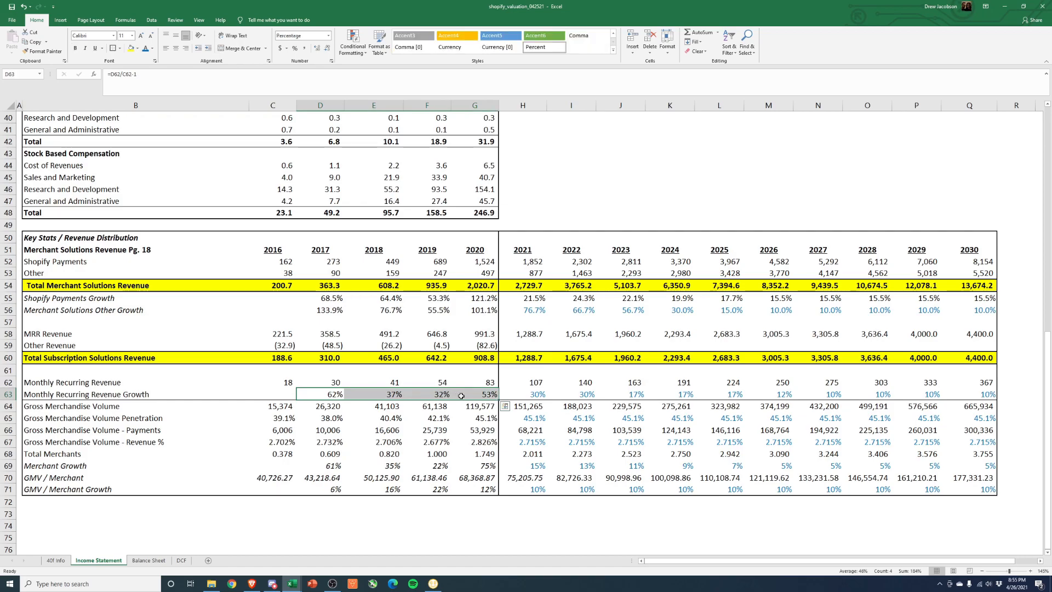
left_click(387, 394)
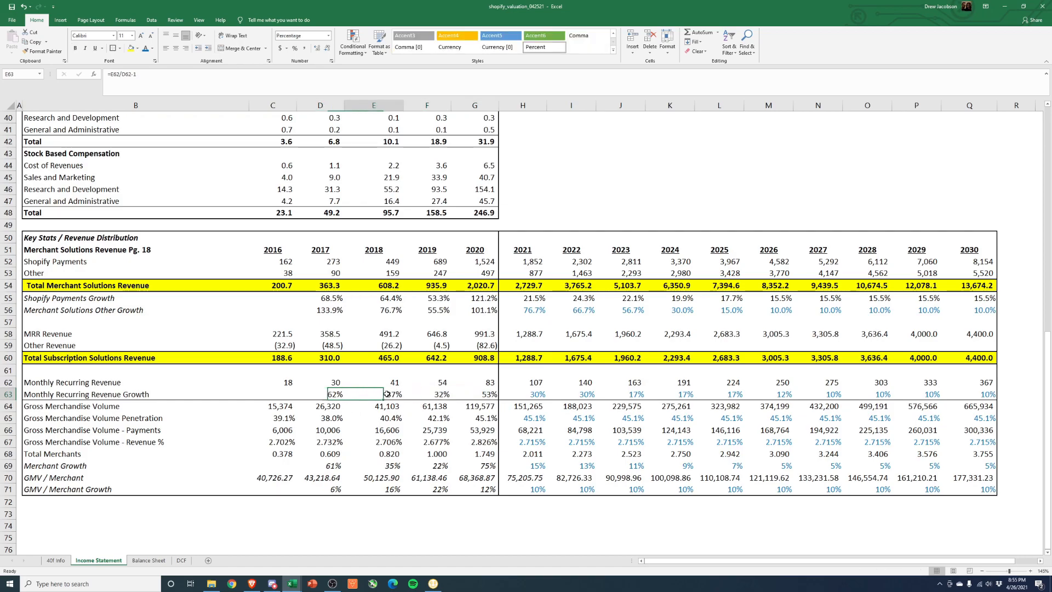
left_click(447, 398)
left_click(486, 393)
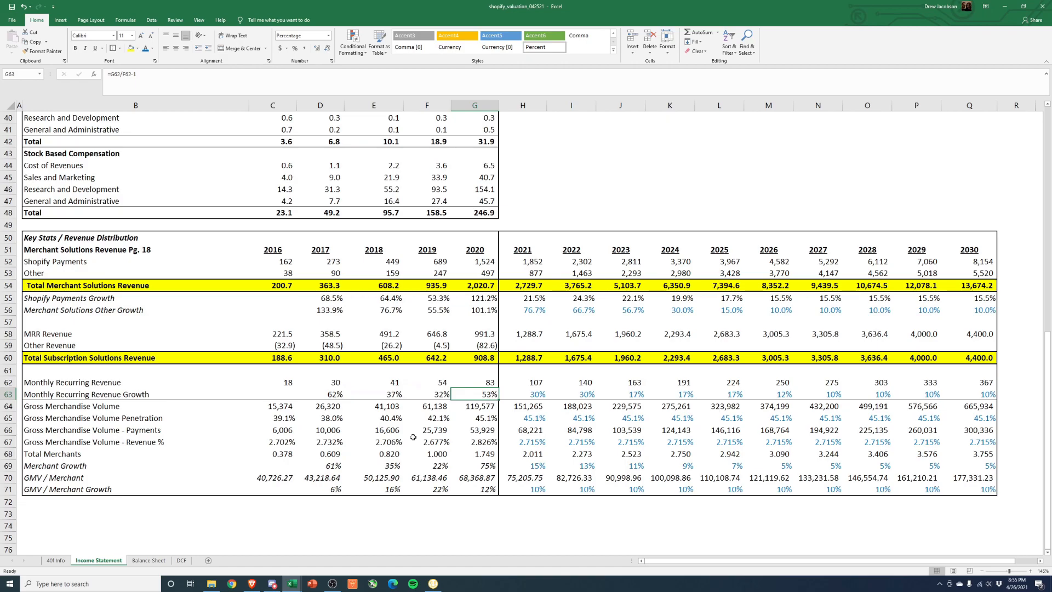
Step: Check the 2021 Monthly Recurring Revenue growth assumption against the 2019–2020 recurring revenue and the 2020 growth rate
left_click(534, 395)
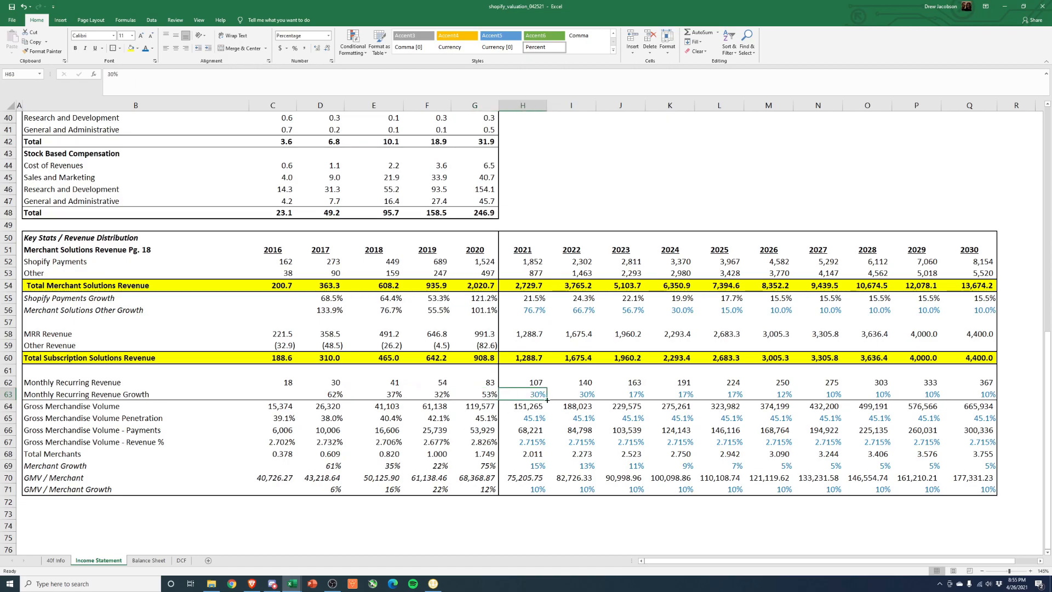
left_click(484, 384)
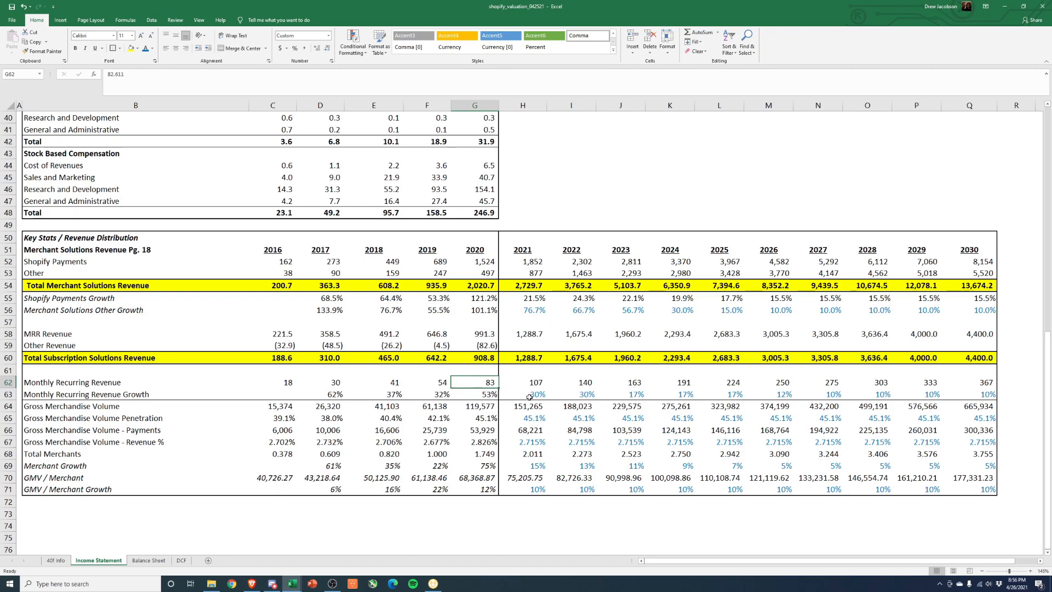
left_click_drag(445, 384, 486, 385)
left_click(470, 392)
left_click(489, 394)
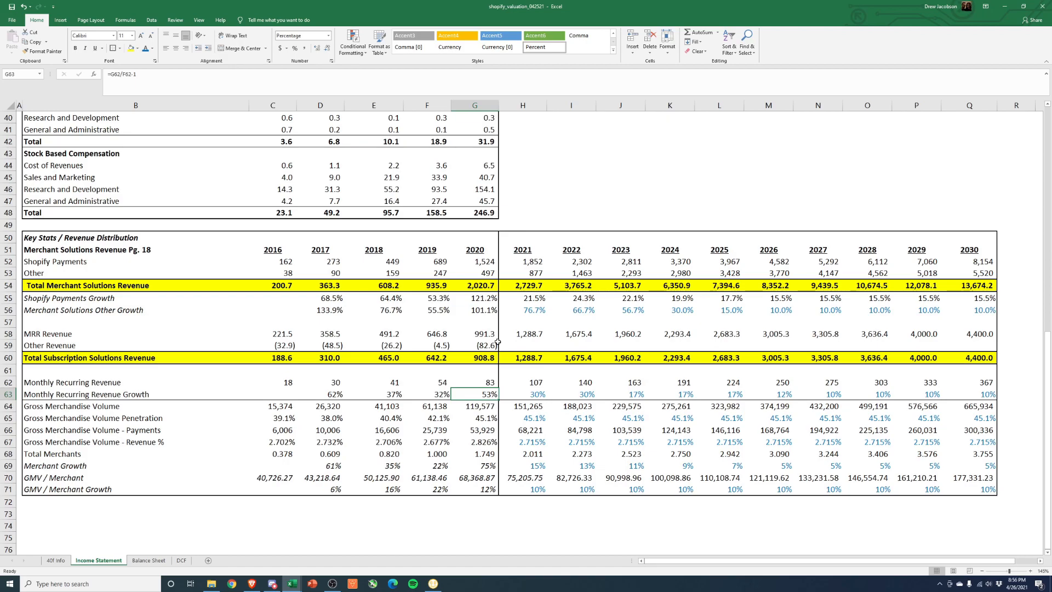
Step: Review each Monthly Recurring Revenue Growth assumption from 2021 to 2030 and highlight the whole forecast range
left_click(538, 395)
left_click(567, 395)
left_click(622, 395)
left_click(678, 395)
left_click(722, 395)
left_click(772, 395)
left_click(825, 395)
left_click(872, 395)
left_click(921, 394)
left_click(970, 395)
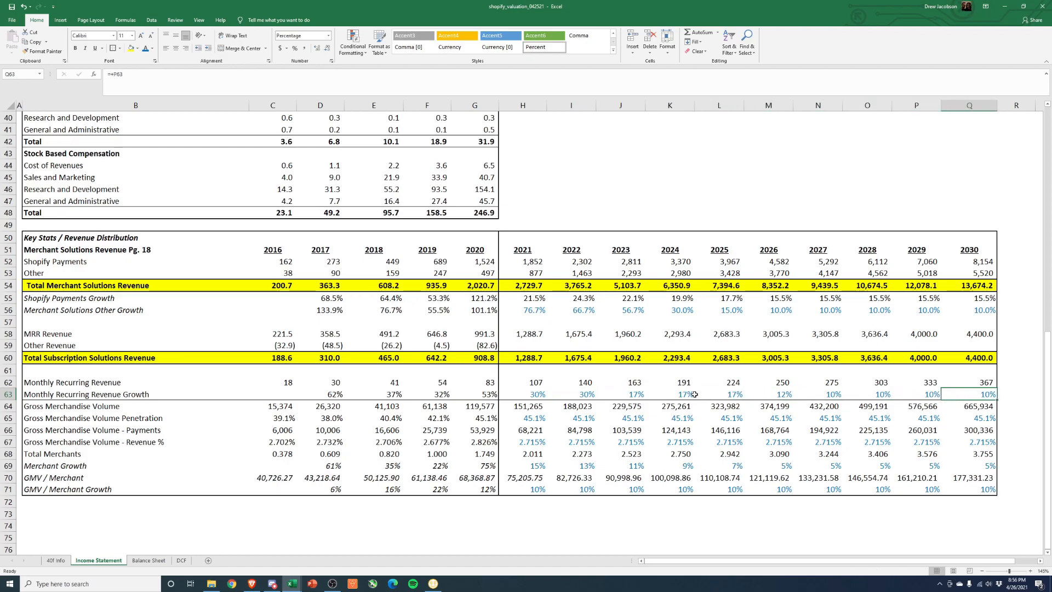
left_click_drag(541, 395, 967, 395)
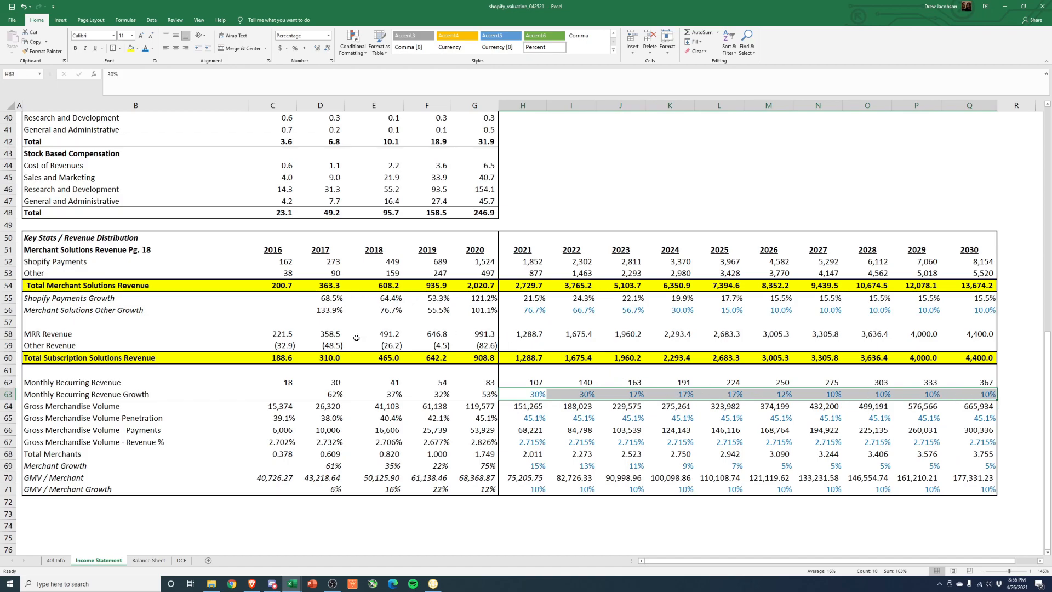
Step: Inspect the MRR Revenue formulas from 2016 through 2020 and compare them with the first forecast year, 2021
left_click(288, 335)
left_click(328, 332)
left_click(382, 334)
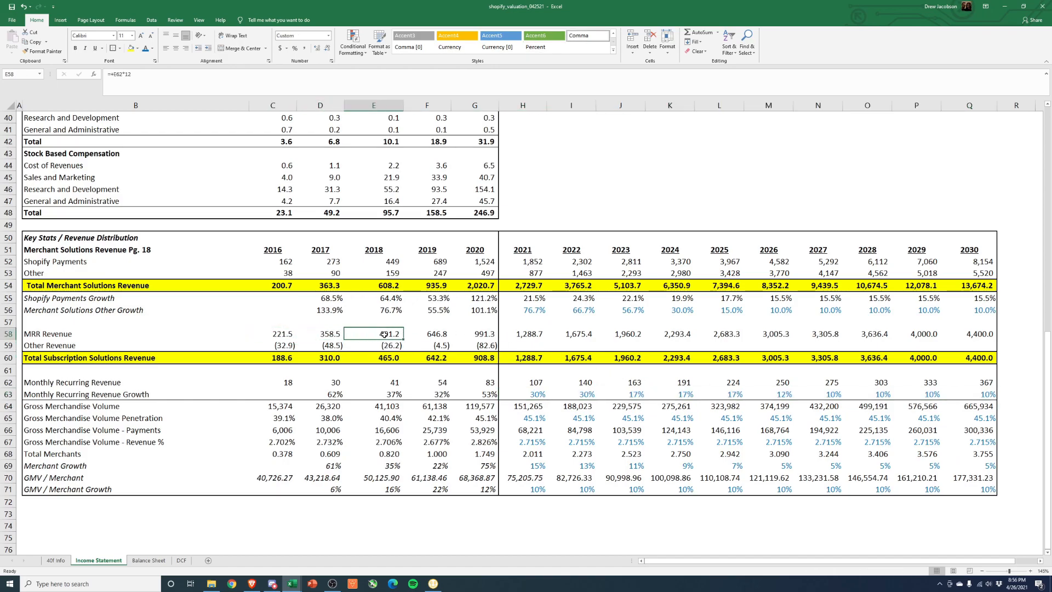
left_click(442, 336)
left_click(481, 334)
left_click(521, 336)
left_click(481, 336)
left_click(520, 336)
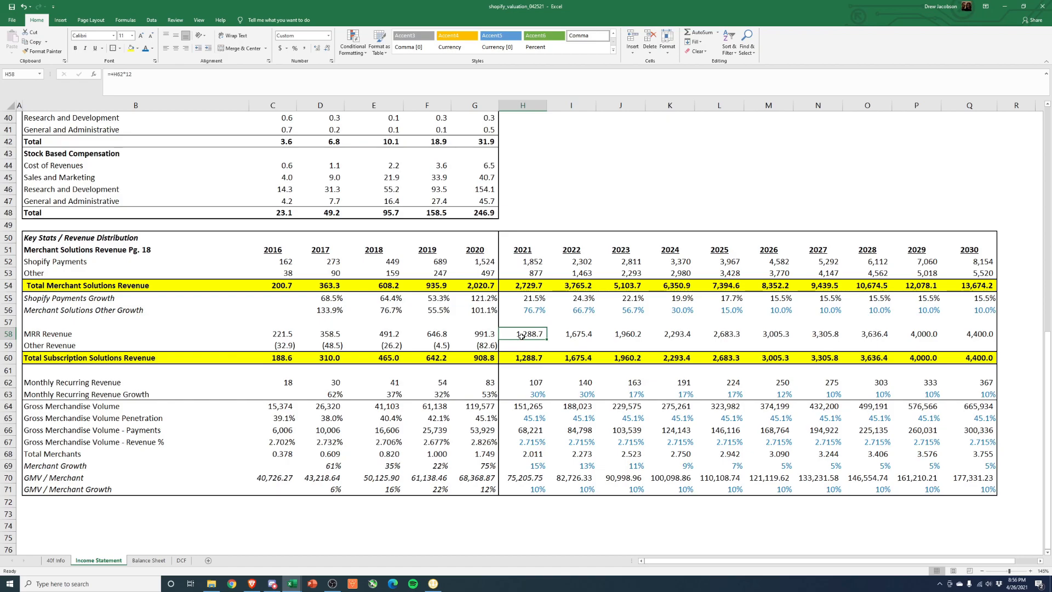
Step: Inspect the forecast MRR Revenue formulas from 2022 to 2030, then highlight the 2021–2030 range and return to 2030
left_click(578, 336)
left_click(624, 333)
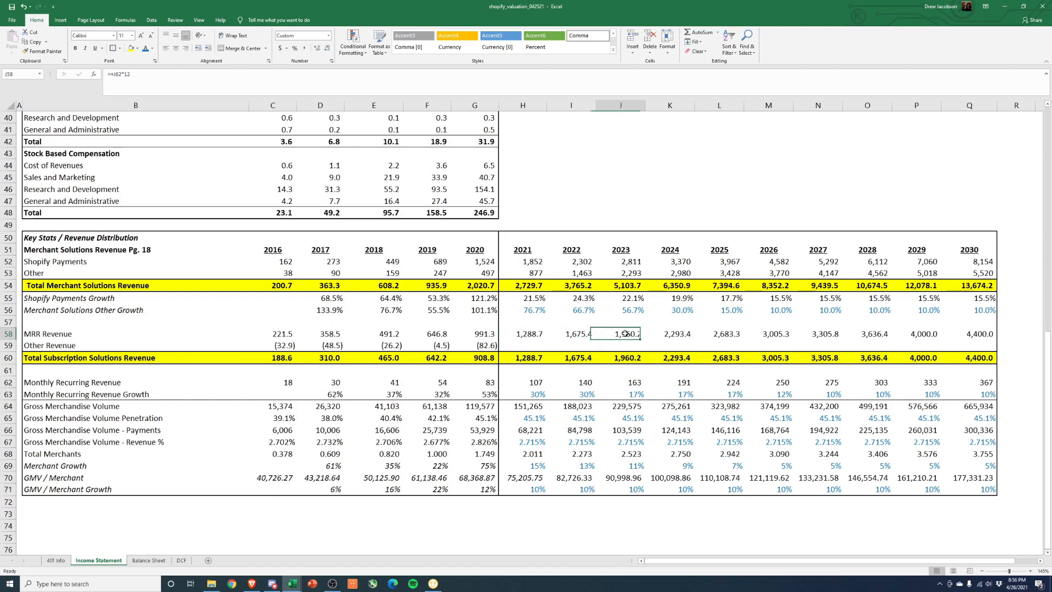
left_click(675, 337)
left_click(727, 338)
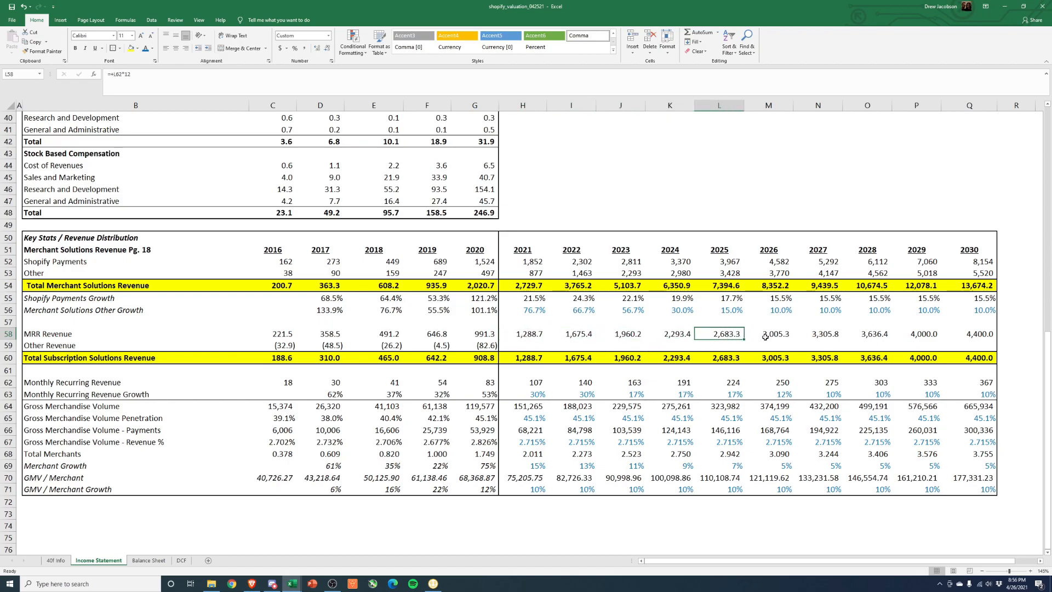
left_click(765, 336)
left_click(820, 336)
left_click(869, 335)
left_click(932, 336)
left_click(971, 336)
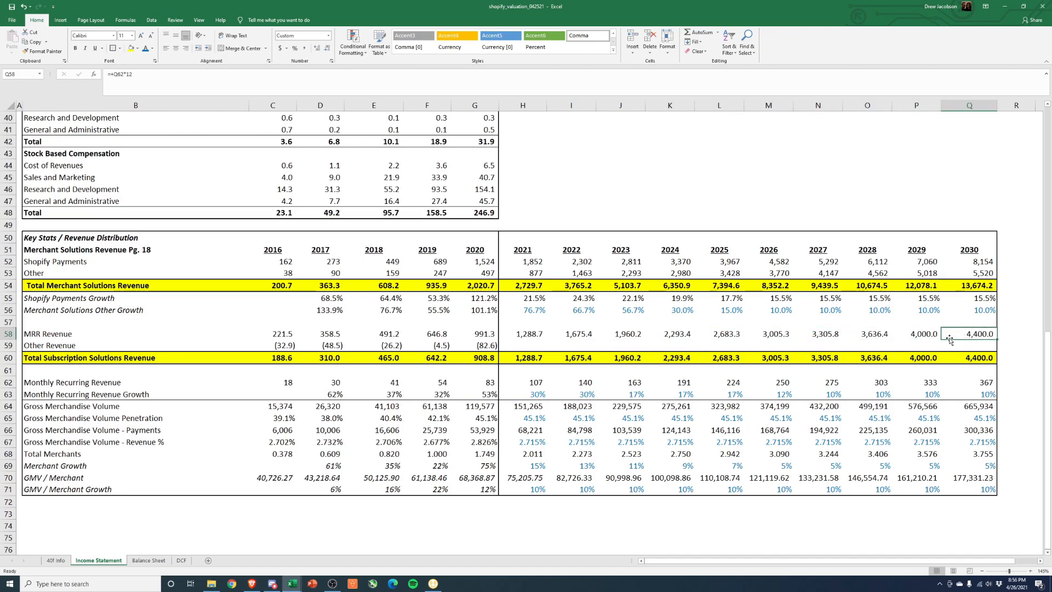
left_click_drag(955, 334, 510, 334)
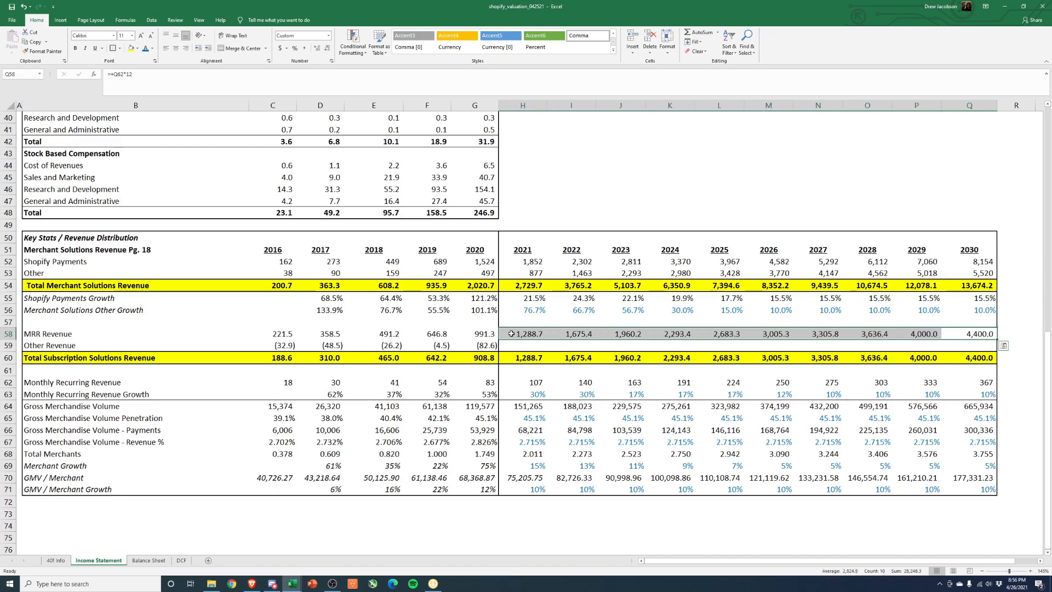
left_click(973, 336)
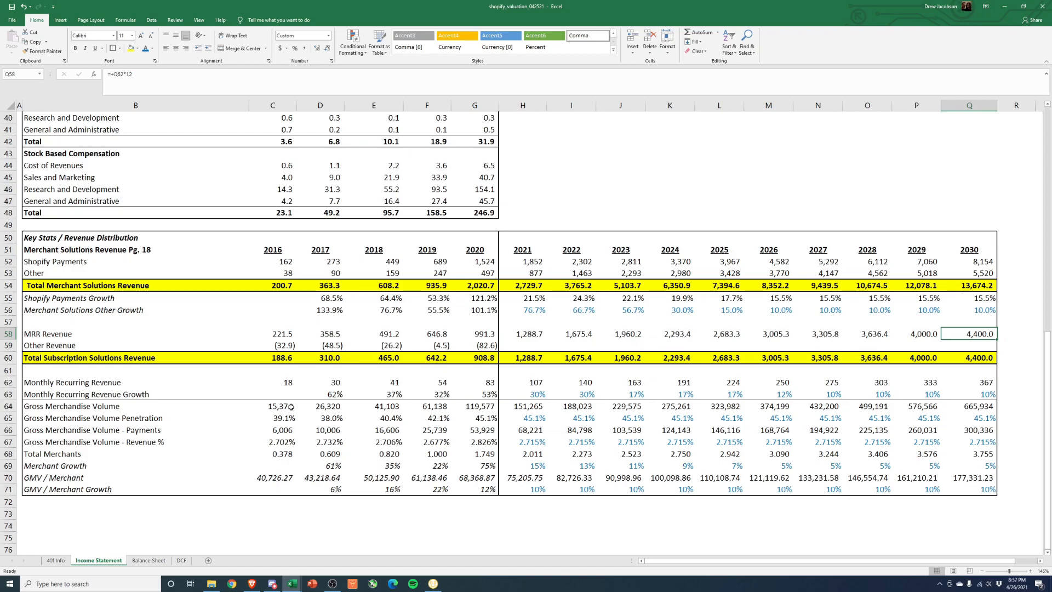
Step: Highlight historical Monthly Recurring Revenue and Total Merchants for 2016–2020, and inspect the 2016, 2017 and 2018 merchant inputs
left_click_drag(277, 382, 473, 384)
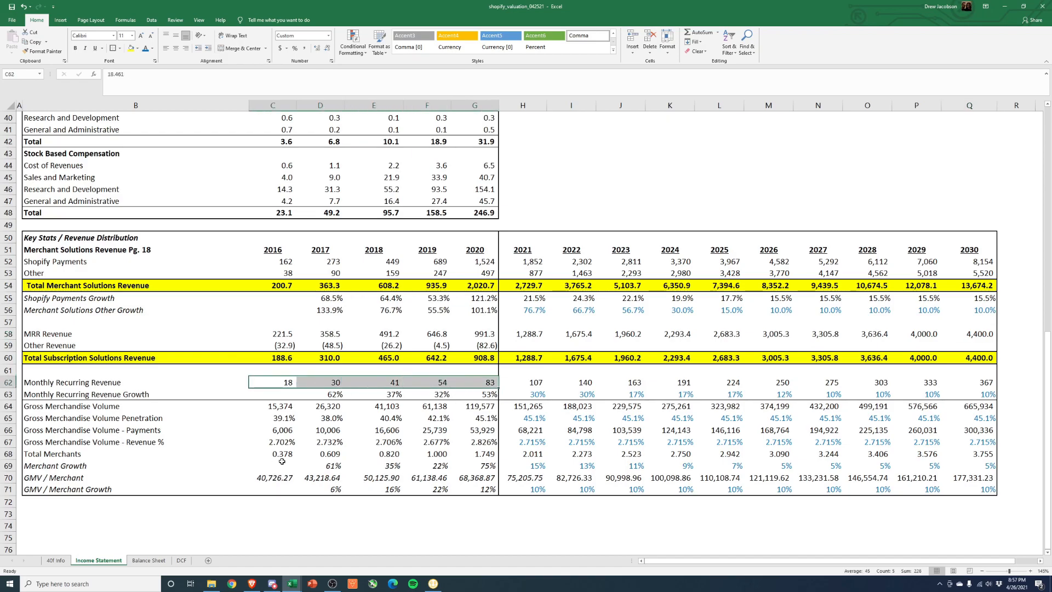
left_click_drag(284, 454, 494, 456)
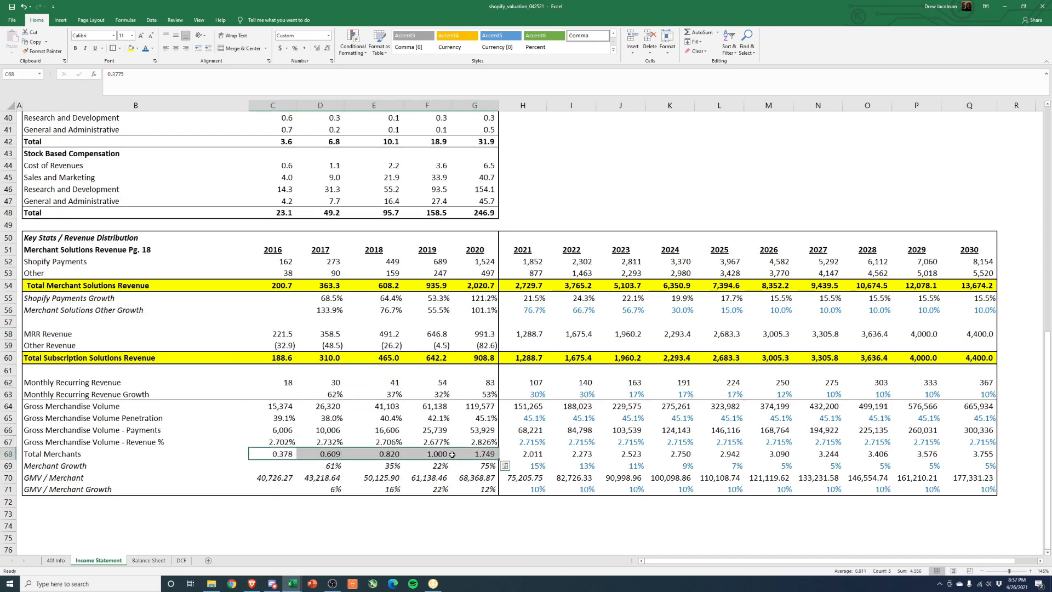
left_click_drag(270, 454, 464, 452)
left_click(331, 455)
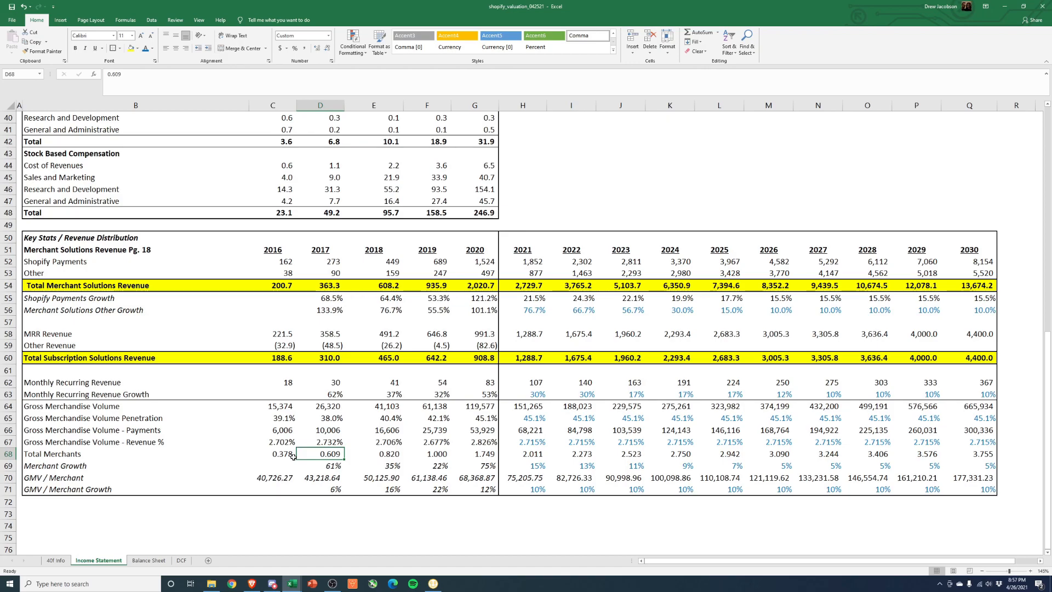
left_click(286, 456)
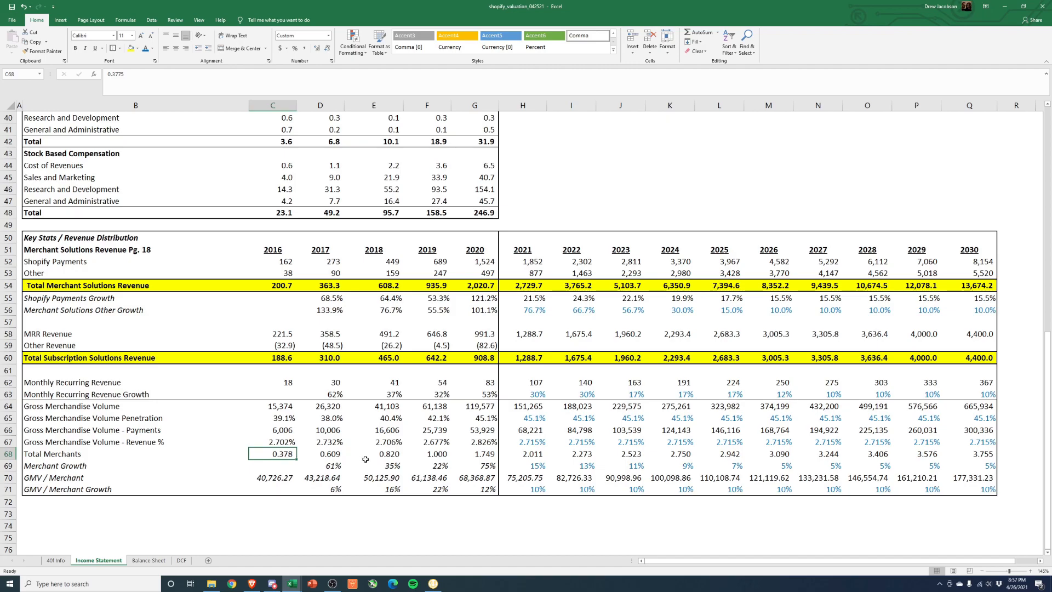
left_click(392, 455)
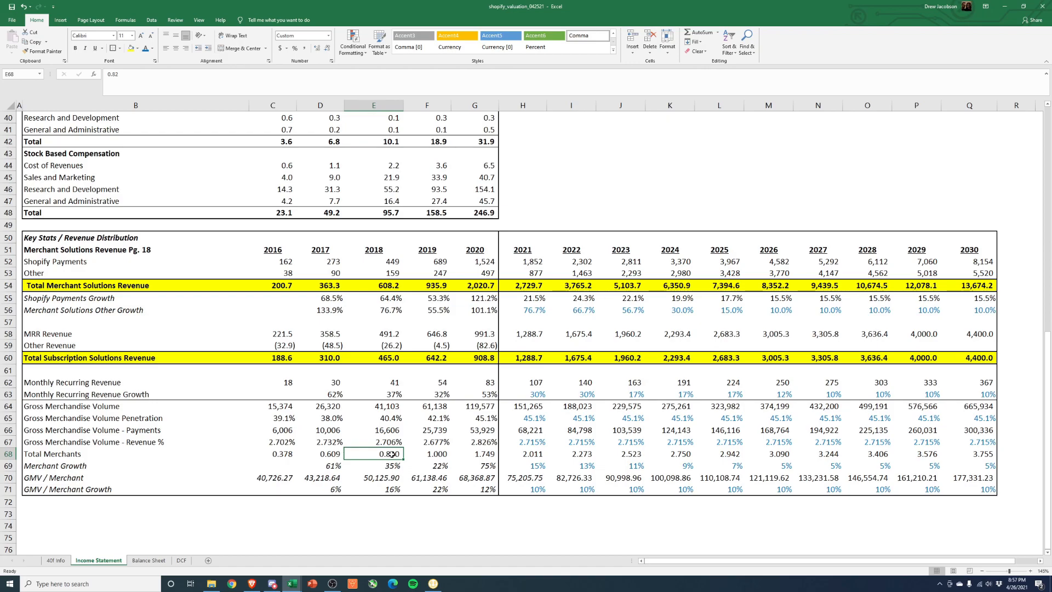
left_click_drag(290, 454, 469, 455)
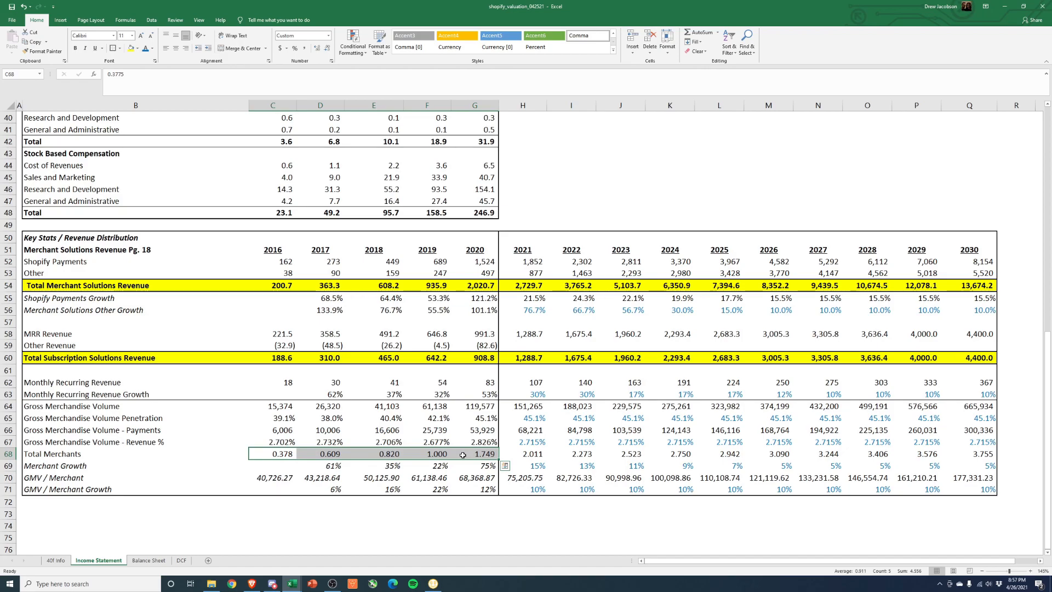
Step: Compare 2016 recurring revenue with merchants, and highlight the 2021–2030 forecasts for Total Merchants, Monthly Recurring Revenue Growth and MRR Revenue
left_click(281, 383)
left_click(282, 455)
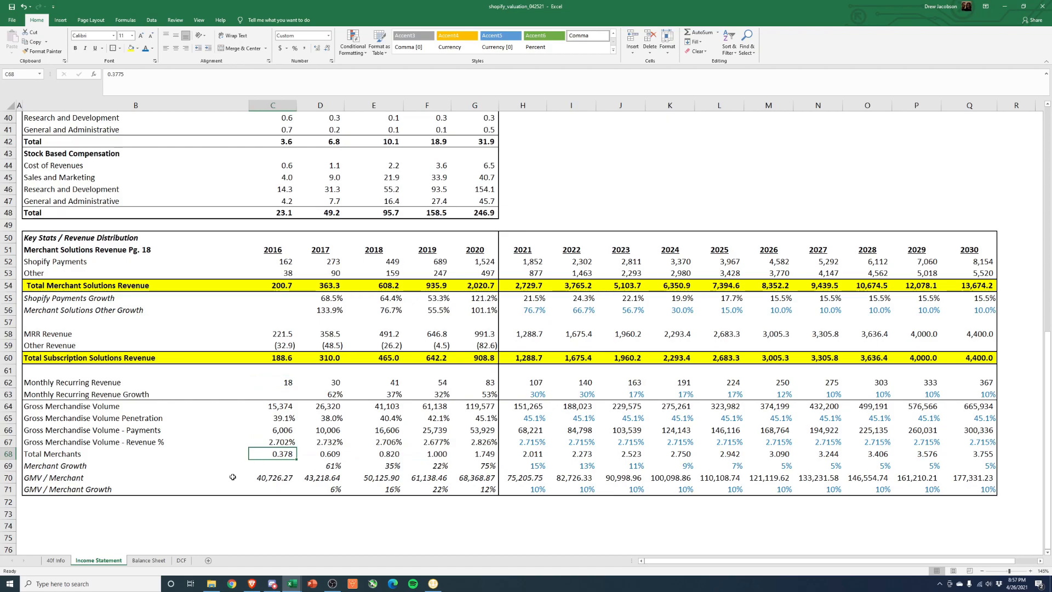
left_click_drag(55, 465, 968, 456)
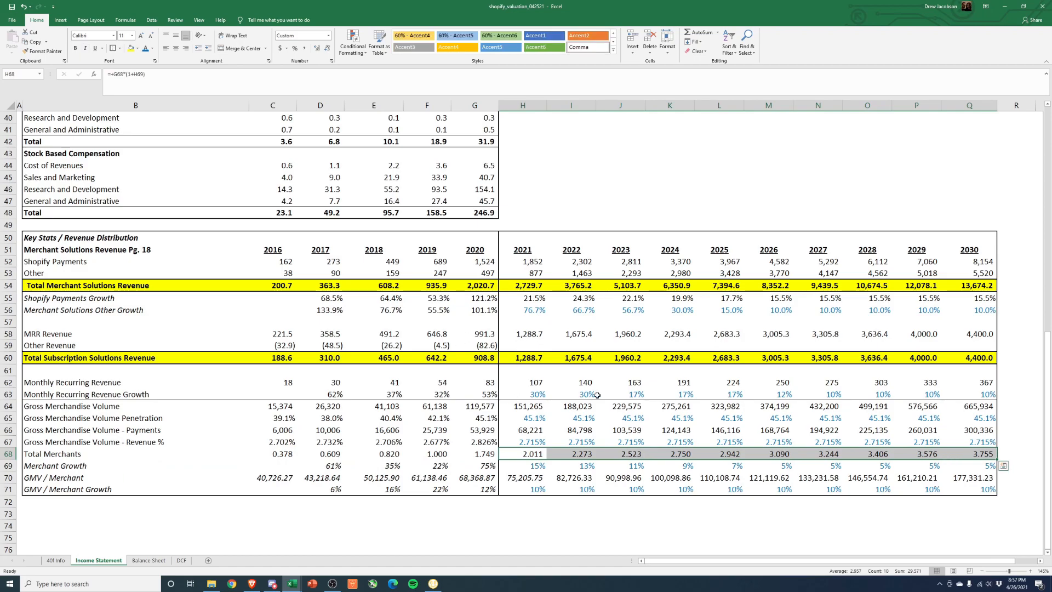
left_click_drag(540, 395, 995, 390)
left_click_drag(981, 334, 506, 333)
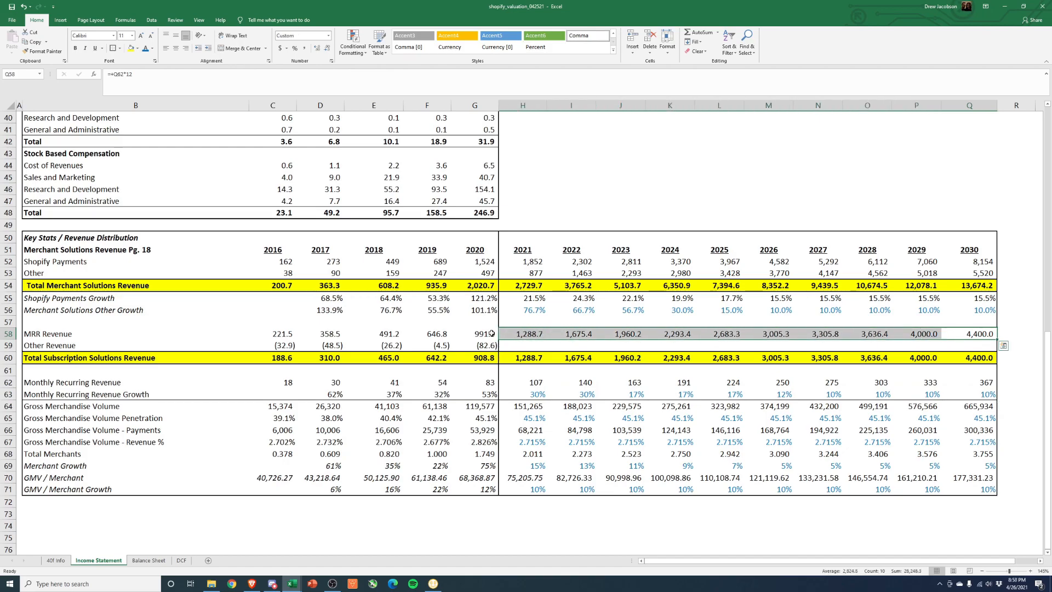
Step: Compare the 2020 MRR Revenue with the 2030 forecast on the same row
left_click(491, 333)
left_click(973, 332)
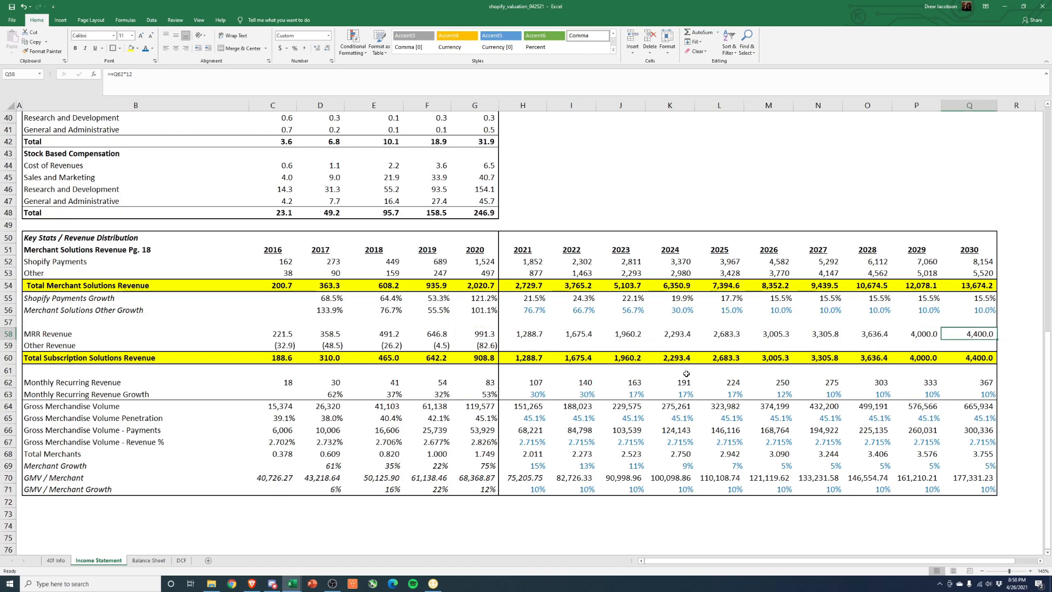
left_click(475, 335)
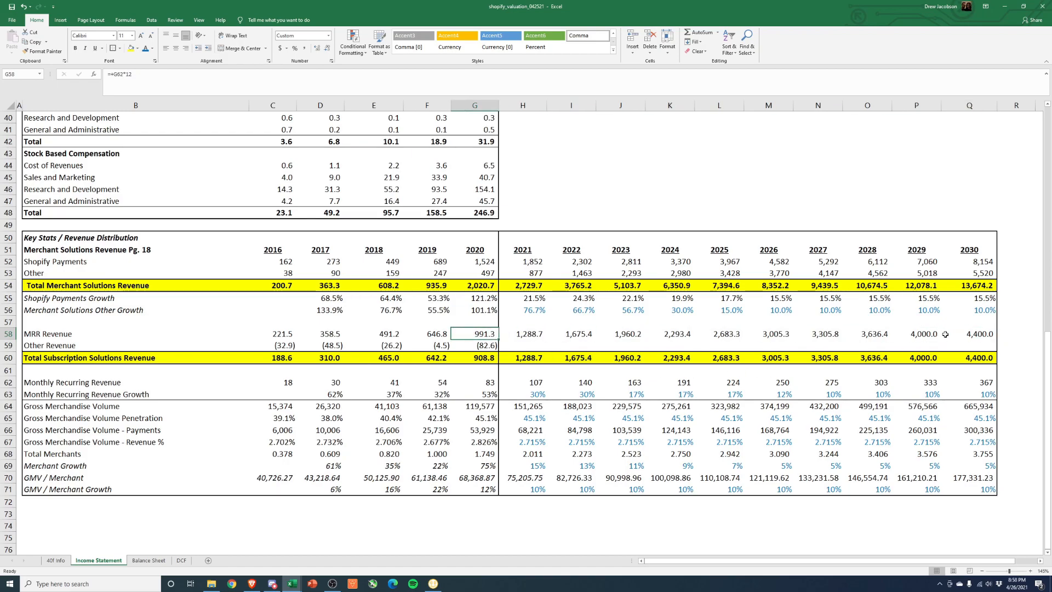
left_click(969, 334)
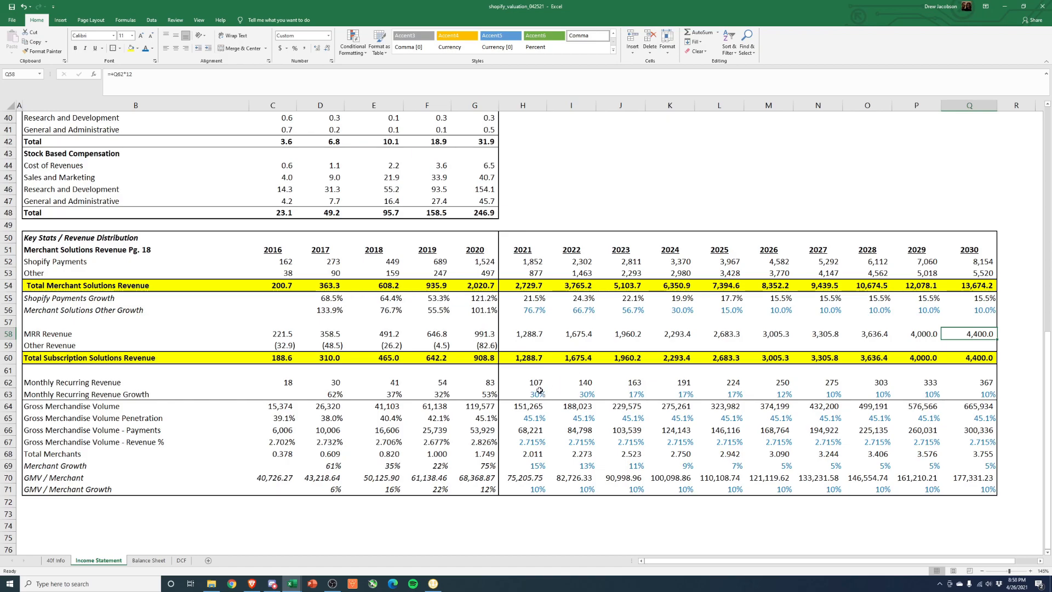
Step: Highlight Shopify Payments for 2016–2020, then compare 2019 and 2020 Total Merchants and Shopify Payments, and inspect the 2020 Shopify Payments Growth formula
left_click(81, 262)
left_click_drag(82, 262, 477, 264)
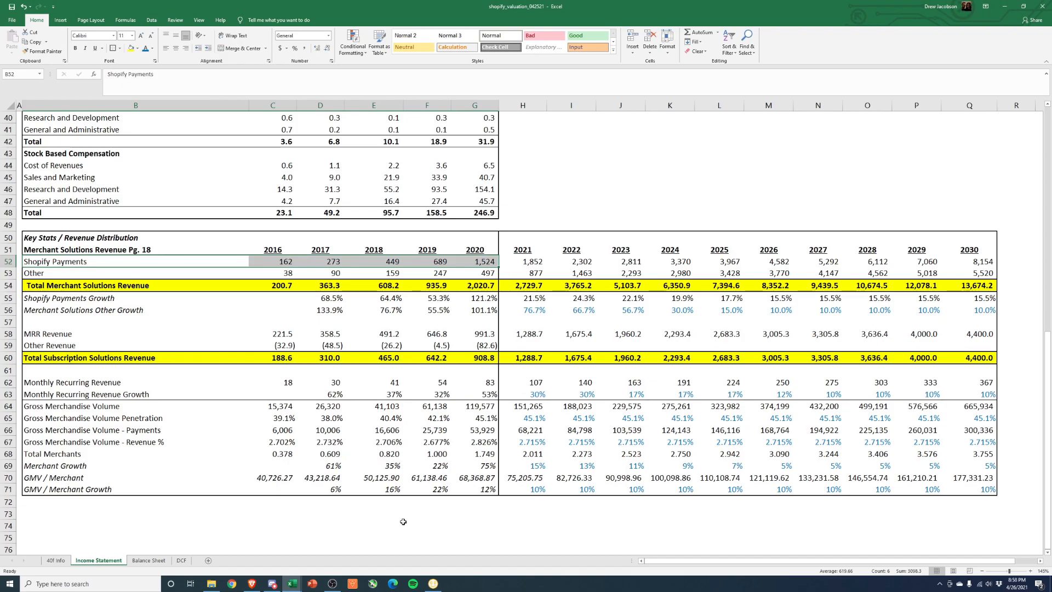
left_click(479, 453)
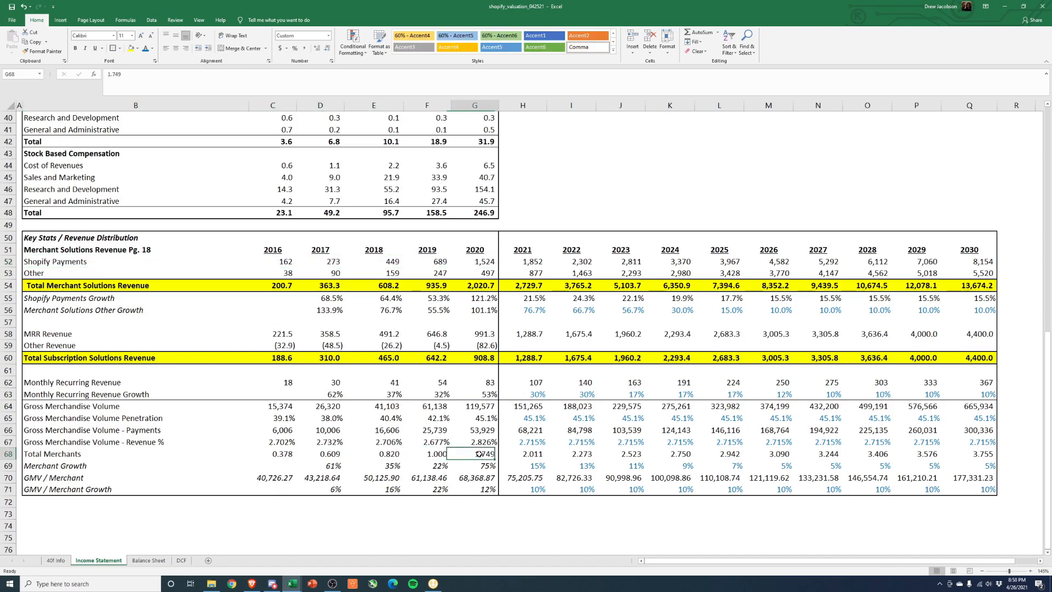
left_click(440, 454)
left_click(475, 454)
left_click(444, 259)
left_click(477, 260)
left_click(438, 262)
left_click(475, 262)
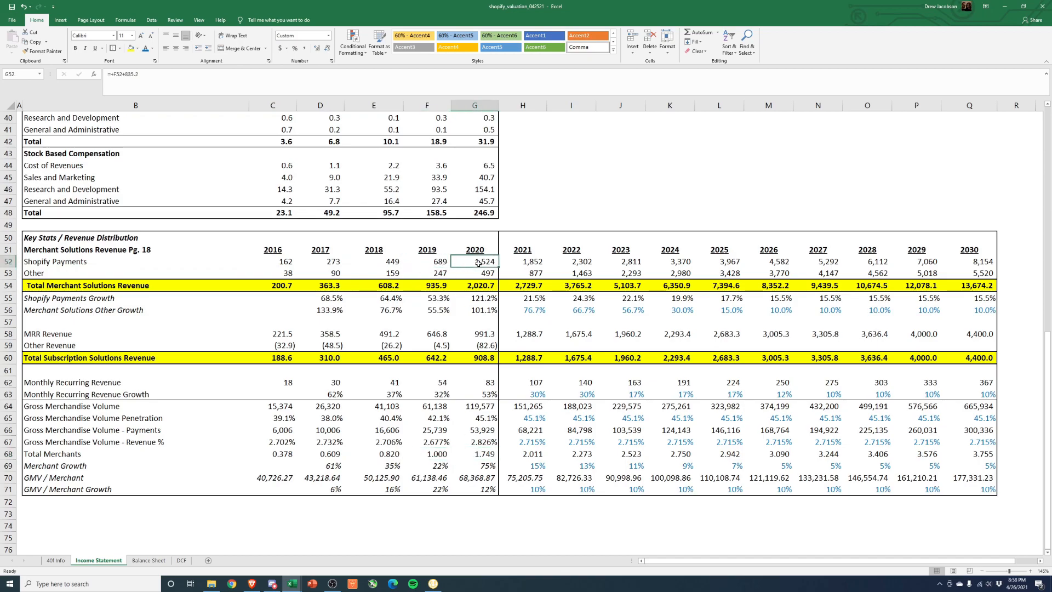
left_click(475, 299)
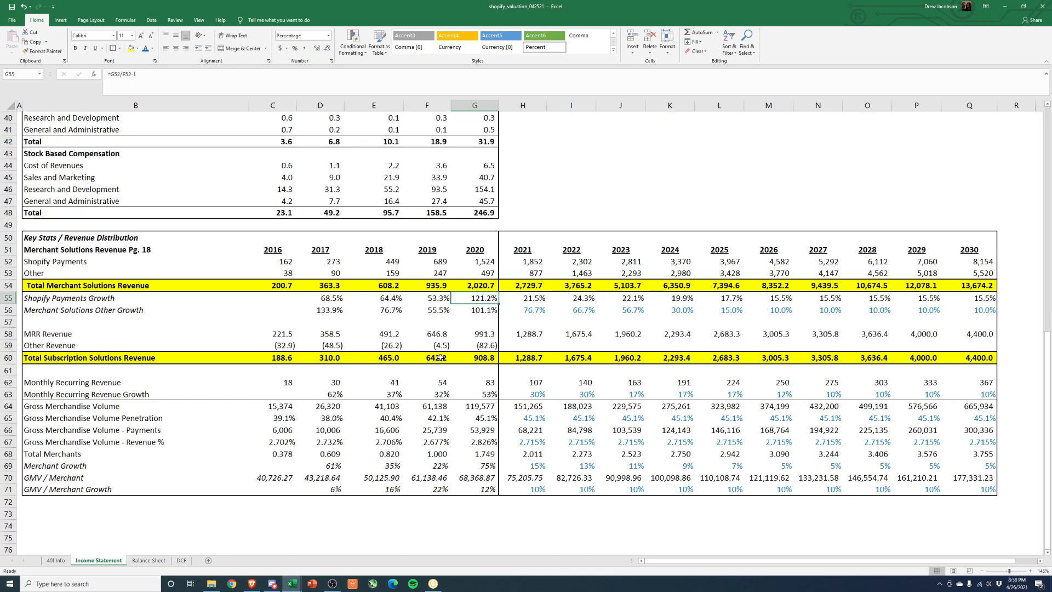
Step: Highlight Total Merchants for 2016–2019 and compare them with the 2020 merchant input
left_click(475, 455)
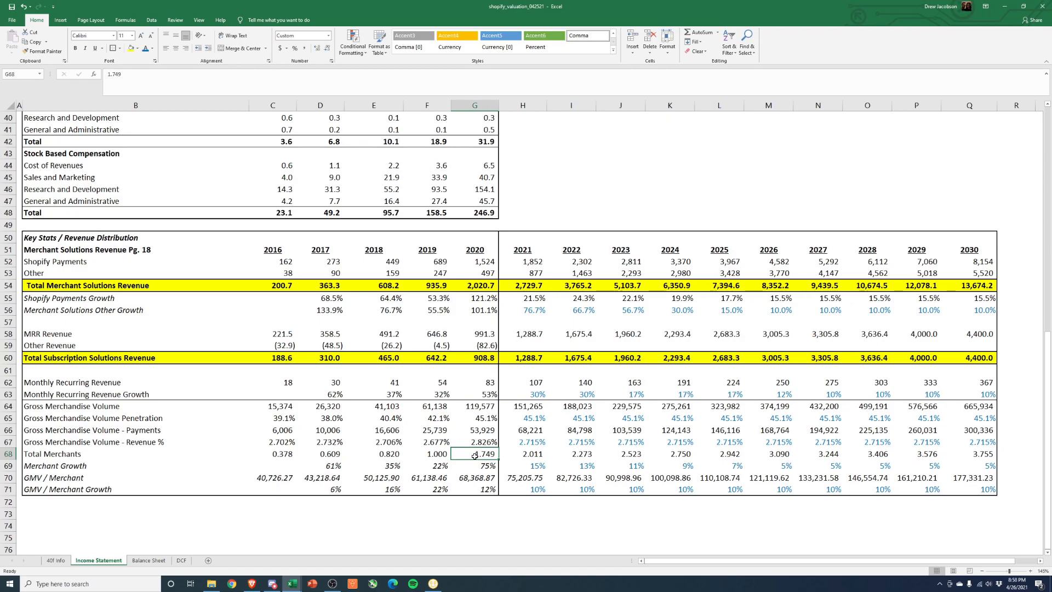
left_click_drag(289, 454, 433, 455)
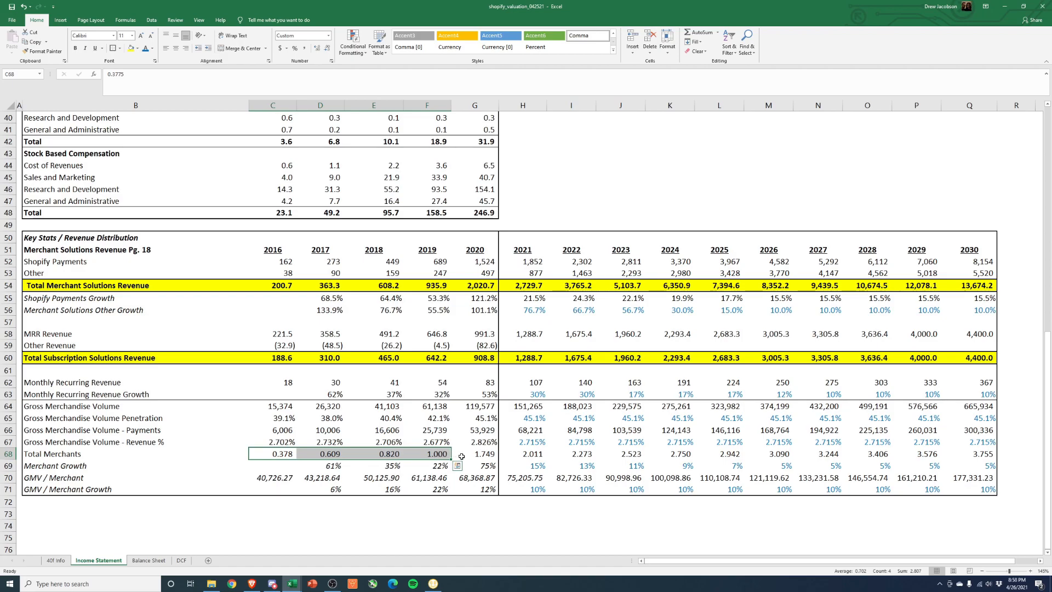
left_click(485, 456)
Step: Inspect the Total Merchants forecast formulas from 2021 to 2030, highlight the forecast merchant figures, and return to 2030
left_click(529, 454)
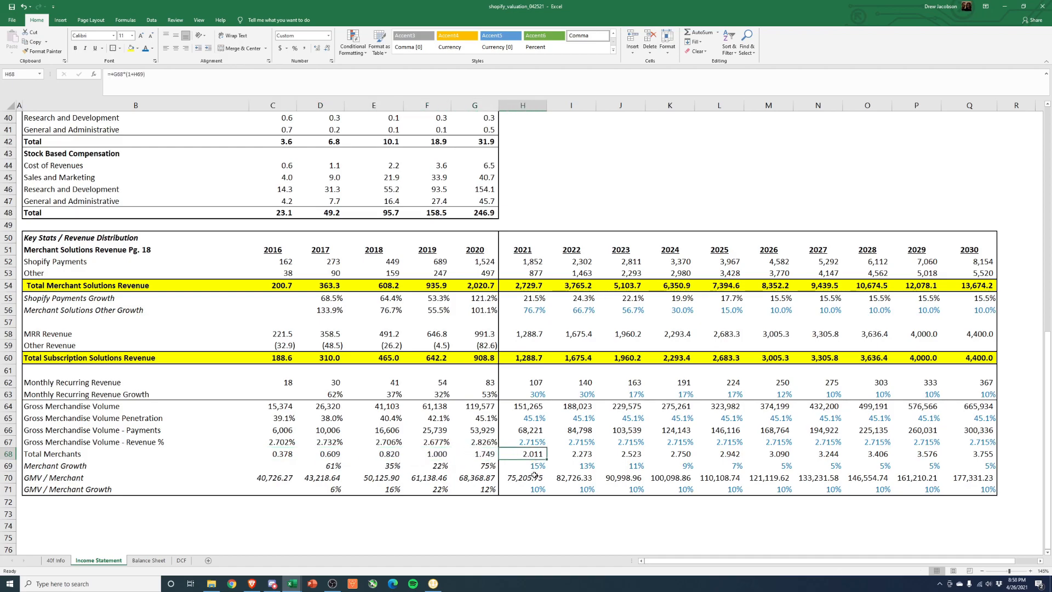
left_click(568, 455)
left_click(618, 452)
left_click(679, 456)
left_click(708, 459)
left_click(770, 455)
left_click(817, 455)
left_click(875, 456)
left_click(921, 458)
left_click(975, 454)
left_click_drag(978, 466, 526, 453)
left_click(989, 454)
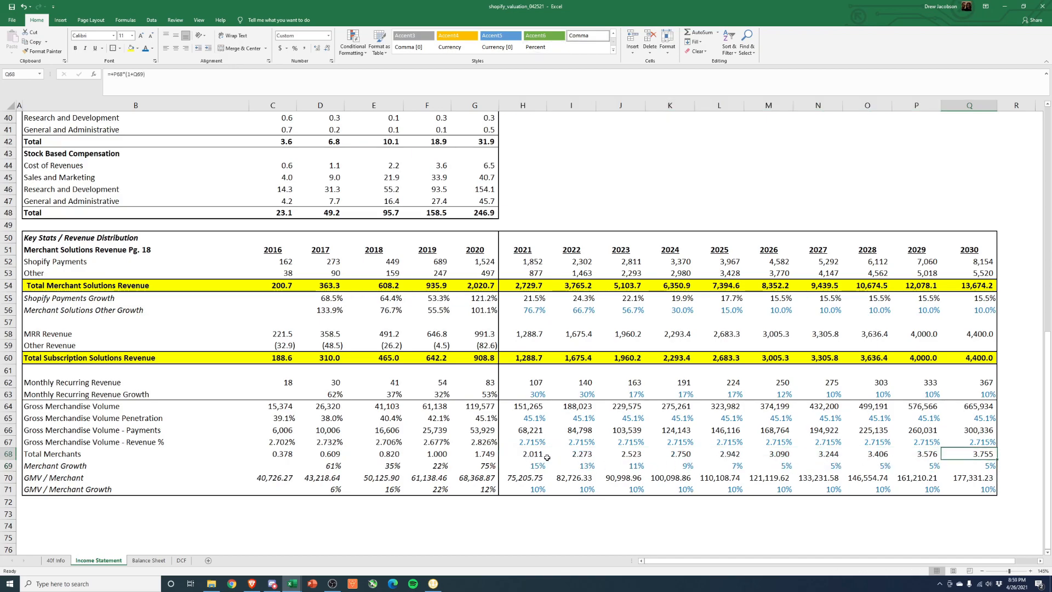
Step: Compare Total Merchants in 2020 and 2030, and highlight the row from 2020 through 2030
left_click(480, 456)
left_click(987, 457)
left_click_drag(481, 454, 973, 458)
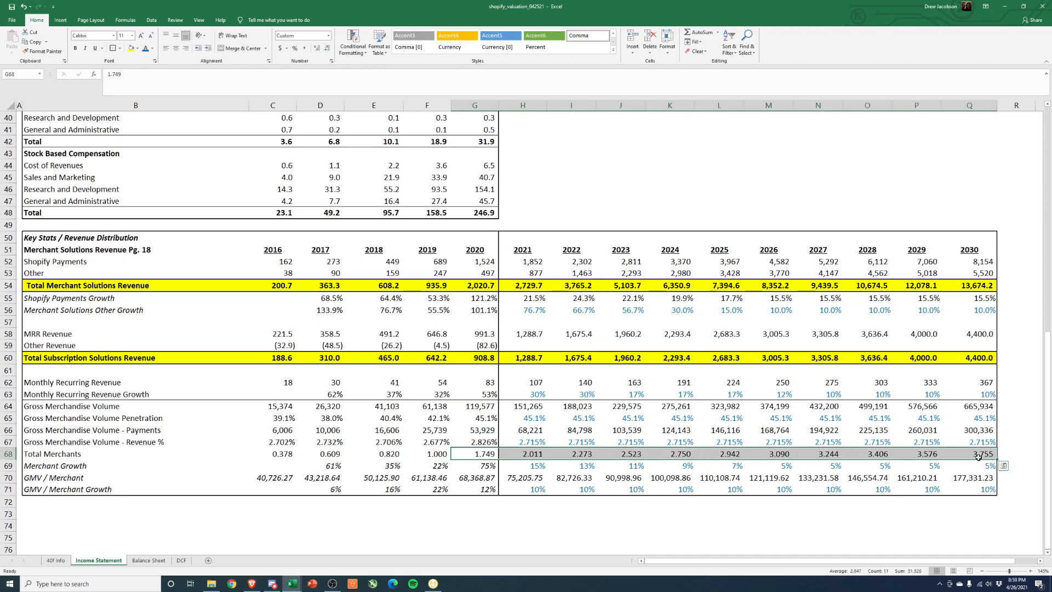
left_click(990, 456)
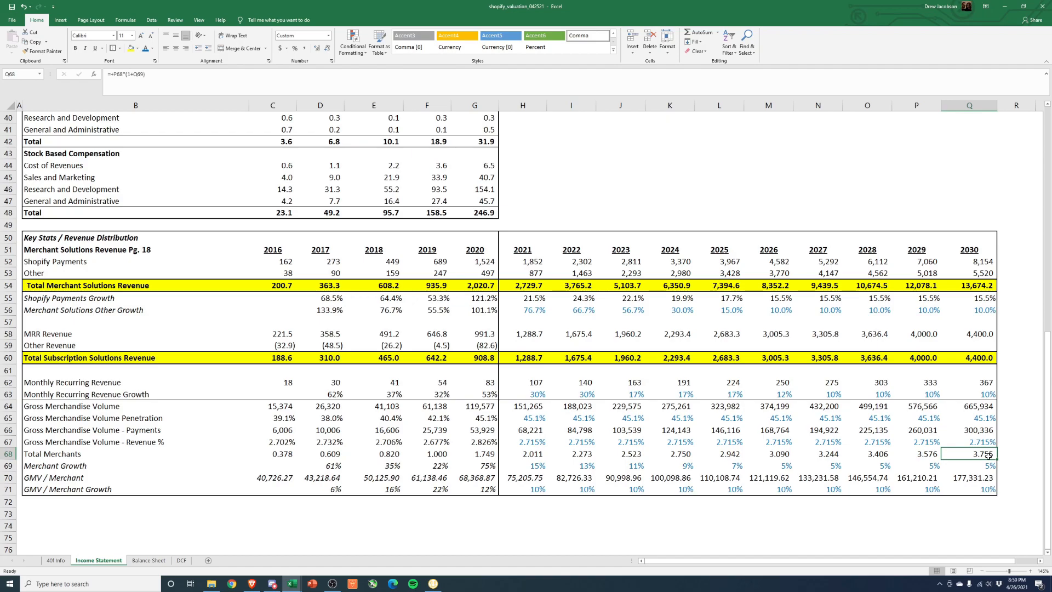
left_click_drag(479, 457, 971, 456)
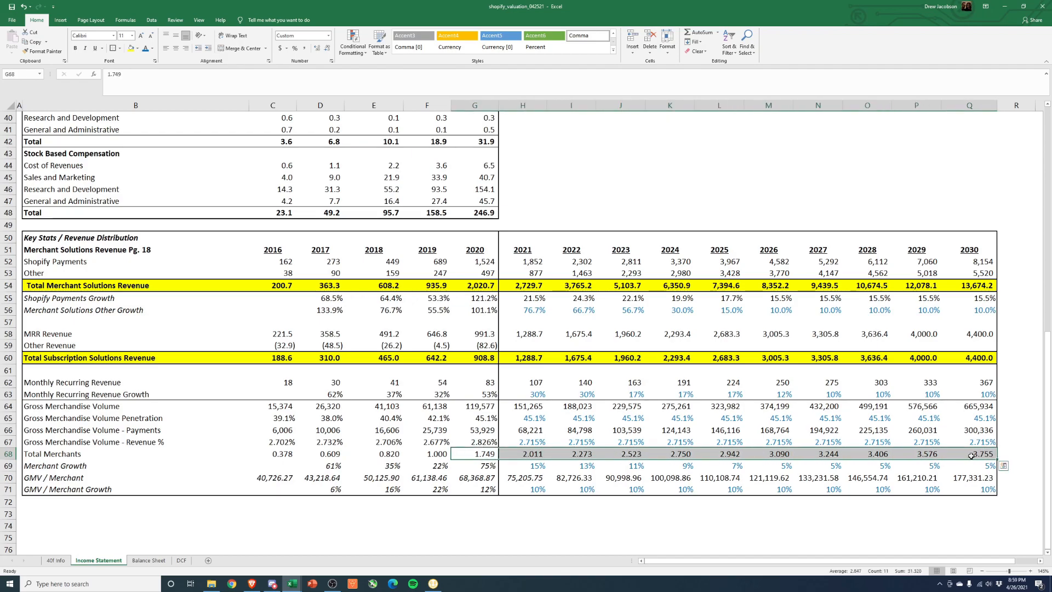
Step: Highlight Total Merchants for 2016–2019, check the 2020 input and 2021 formula, and highlight the 2021–2030 forecast
left_click_drag(273, 454, 447, 454)
left_click(480, 454)
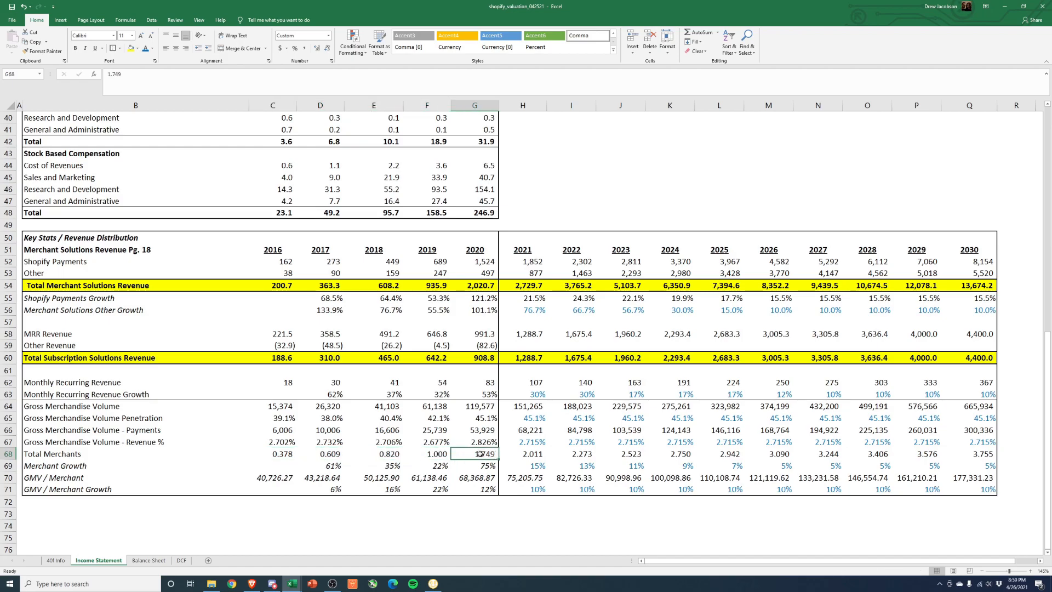
left_click(525, 454)
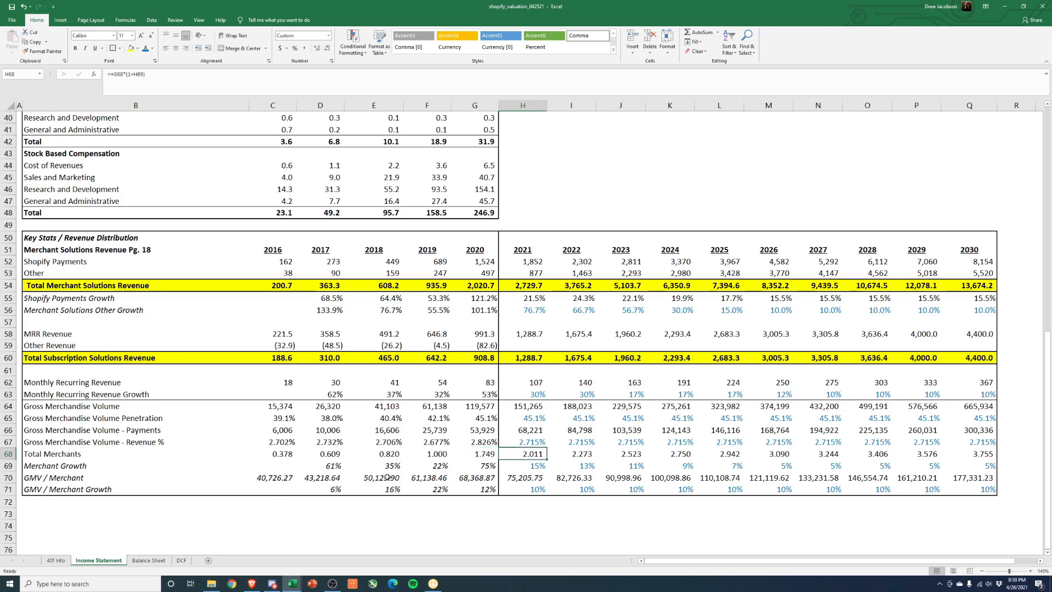
left_click(488, 454)
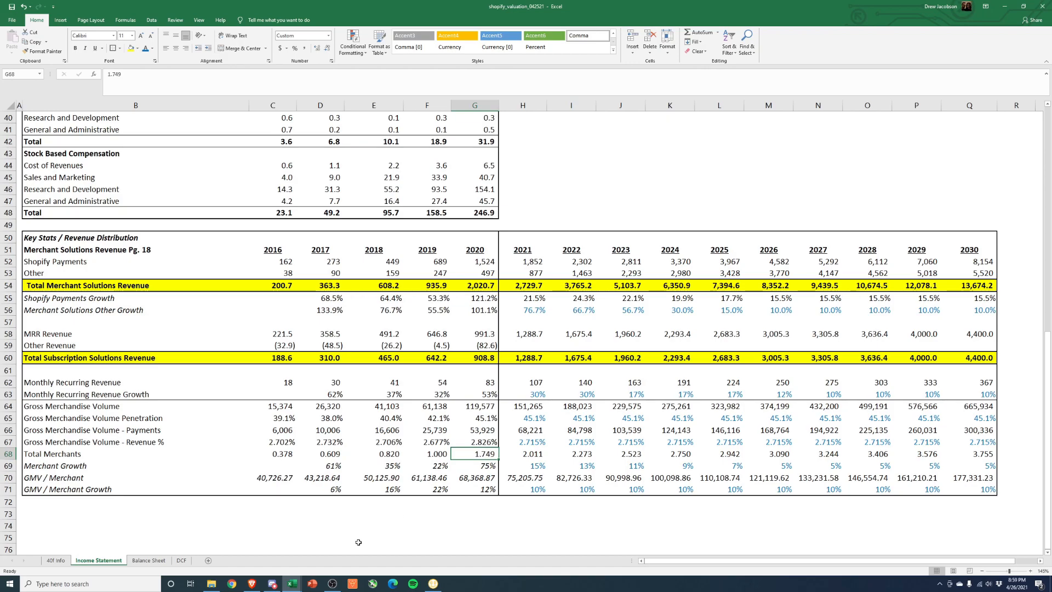
left_click_drag(534, 455, 980, 455)
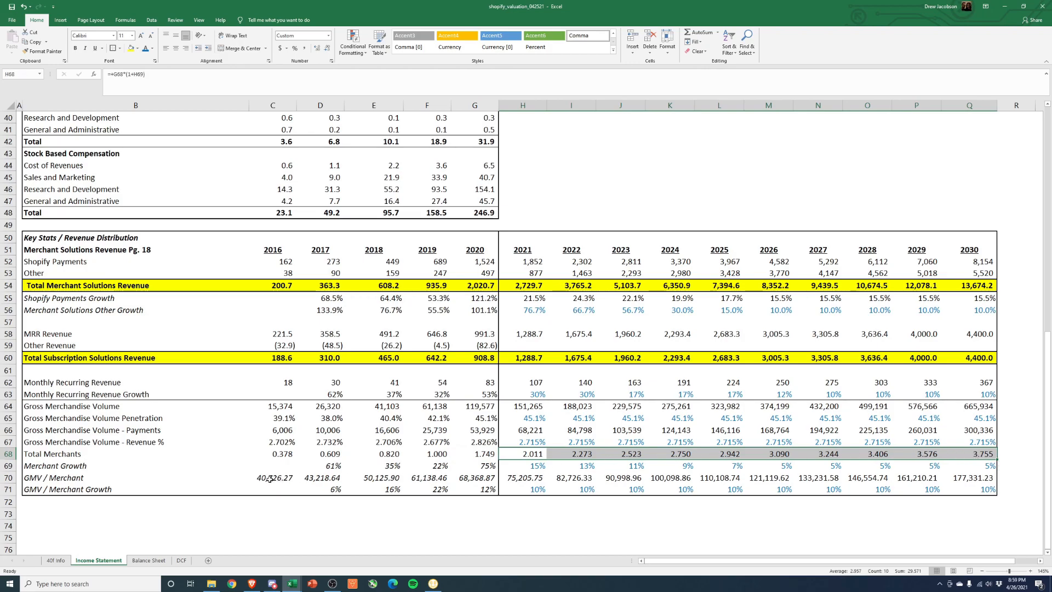
Step: Inspect the cell references in the GMV / Merchant formulas for each year from 2016 to 2020
left_click(269, 480)
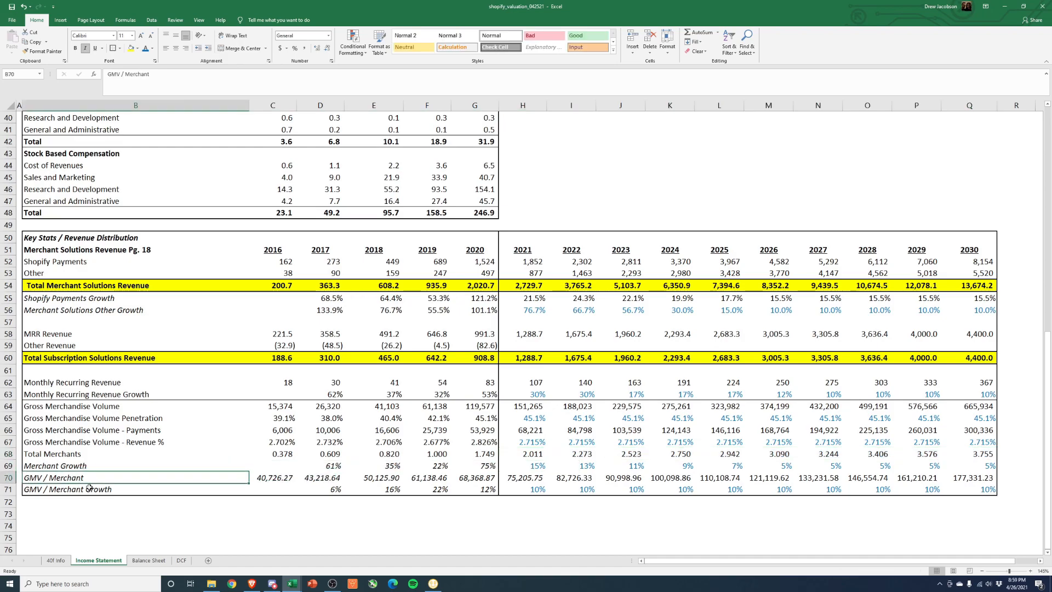
double_click(276, 480)
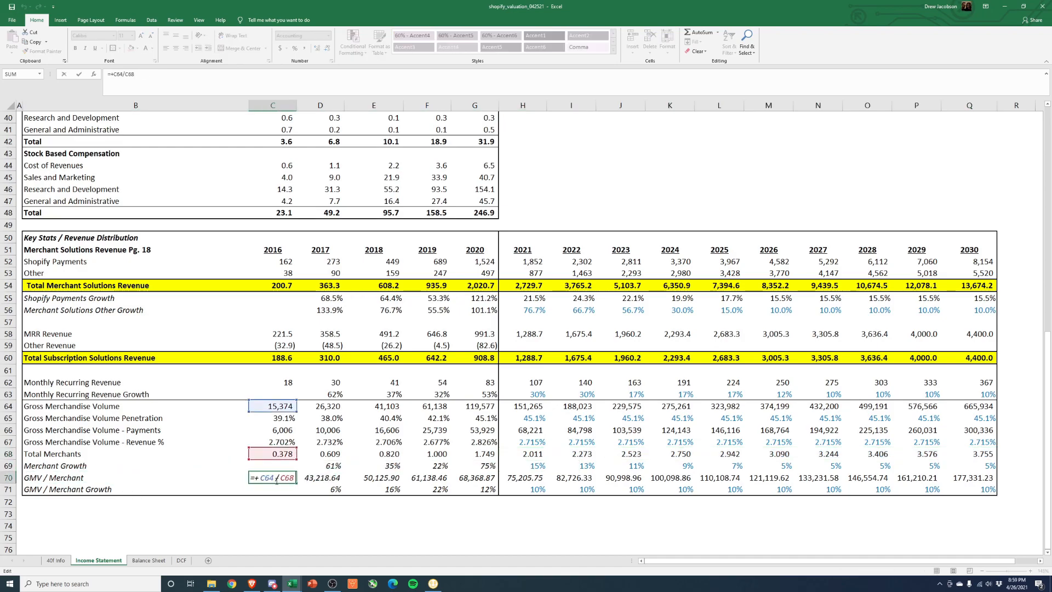
key("Escape")
double_click(341, 476)
key("Escape")
double_click(383, 478)
key("Escape")
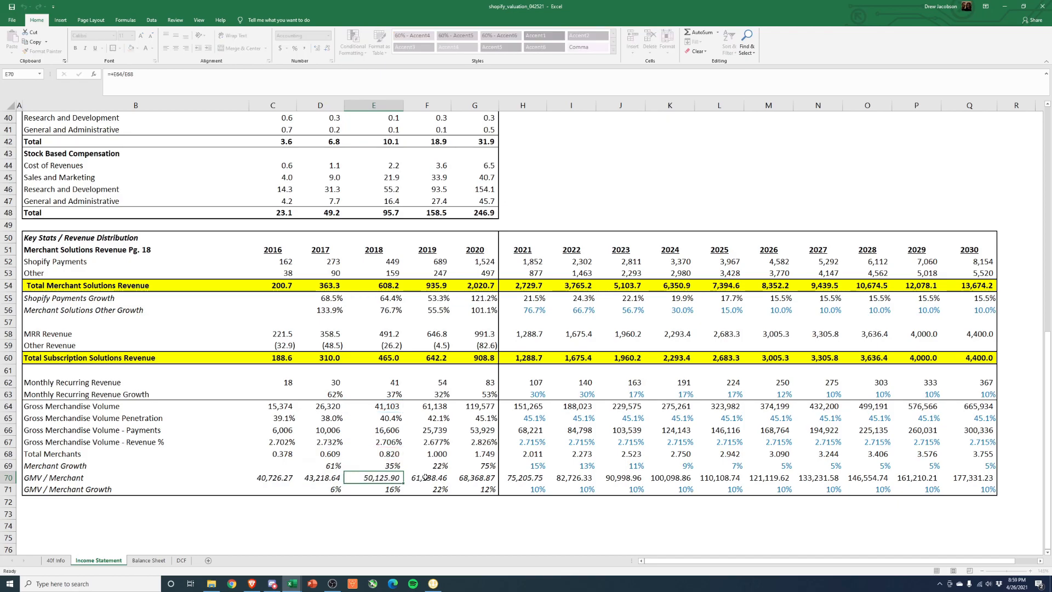
double_click(426, 477)
key("Escape")
double_click(473, 478)
key("Escape")
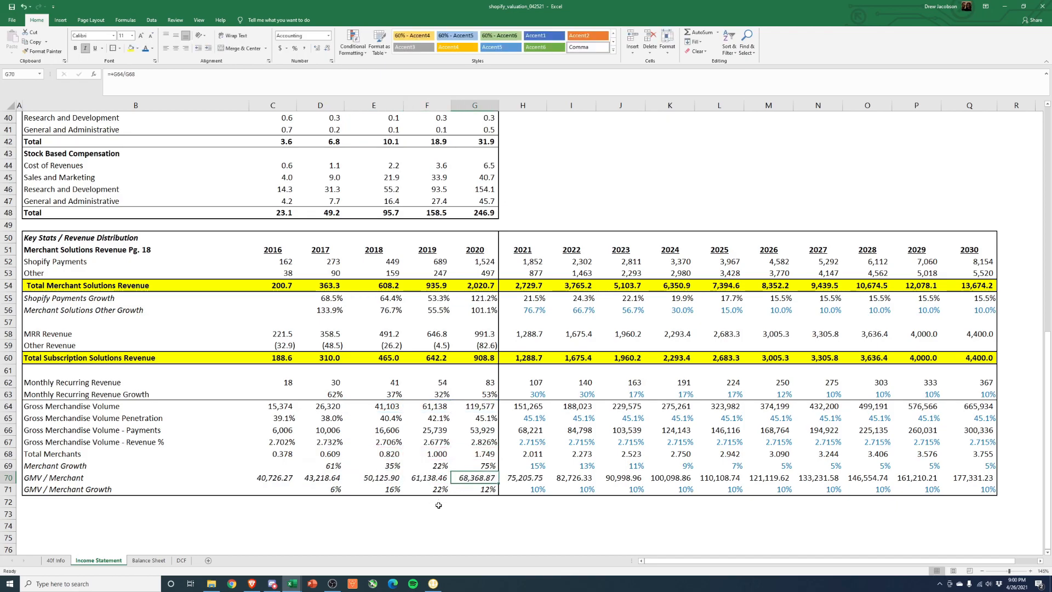
Step: Trace the 2016 GMV / Merchant formula to its Gross Merchandise Volume and Total Merchants inputs, and return to the result
left_click(275, 482)
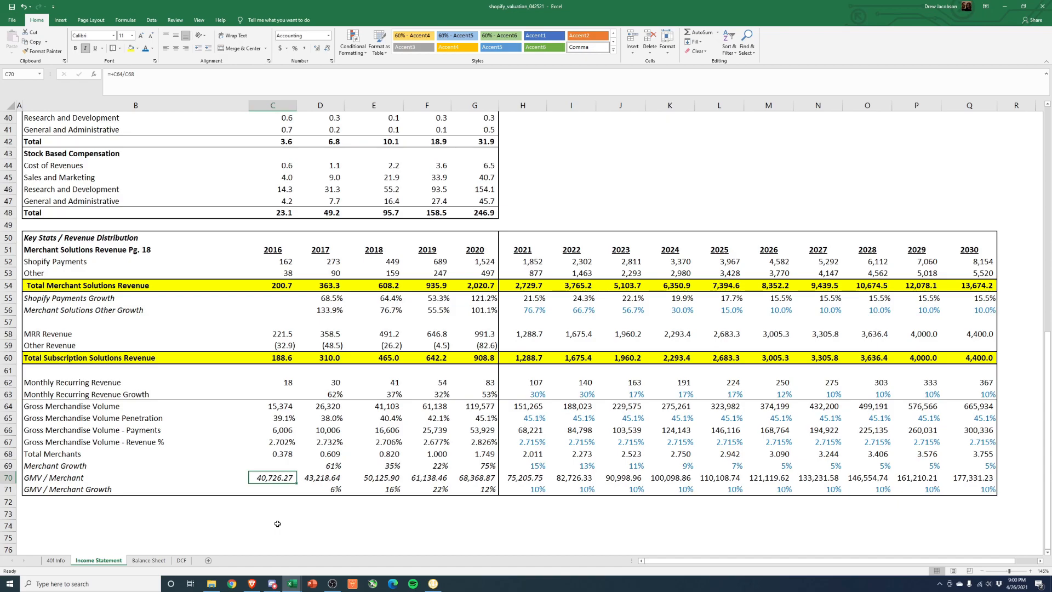
key("Right")
key("Right")
key("Left")
key("Left")
key("Up")
key("Up")
key("Up")
key("Up")
key("Up")
key("Up")
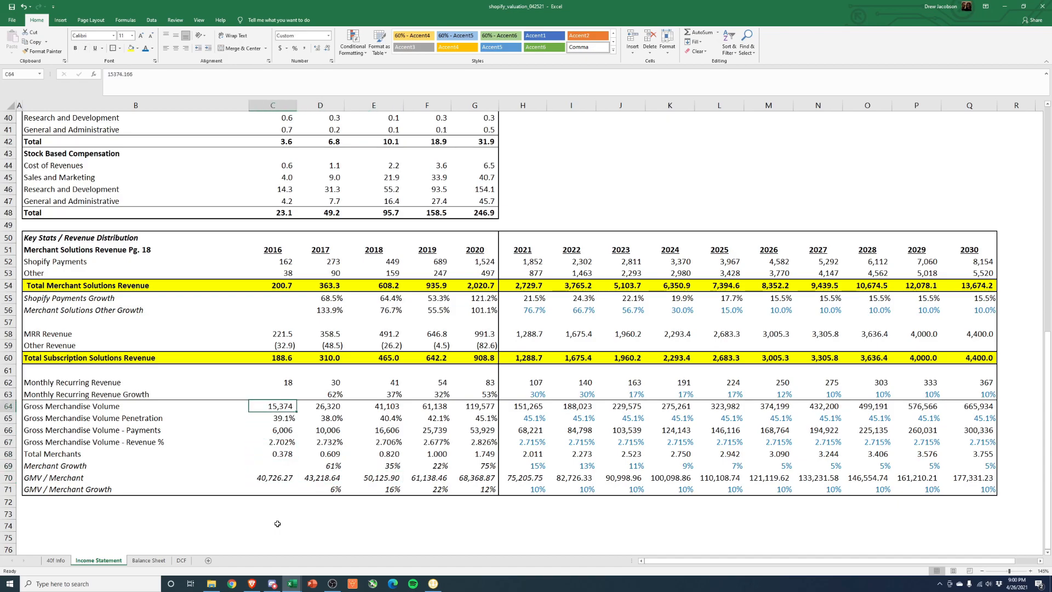
key("Down")
key("Down")
key("Down")
key("Down")
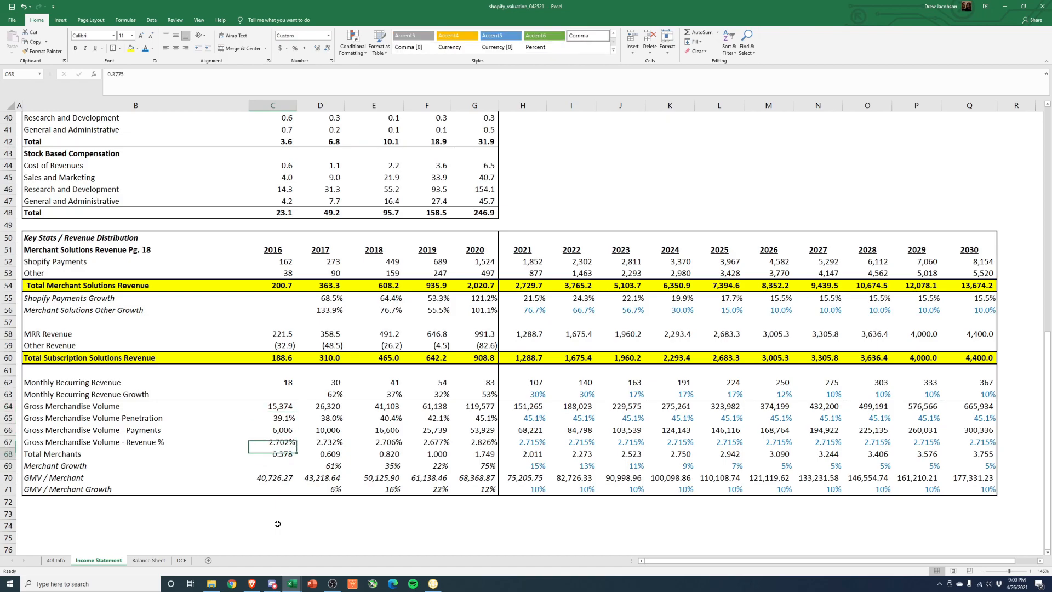
key("Down")
key("Down")
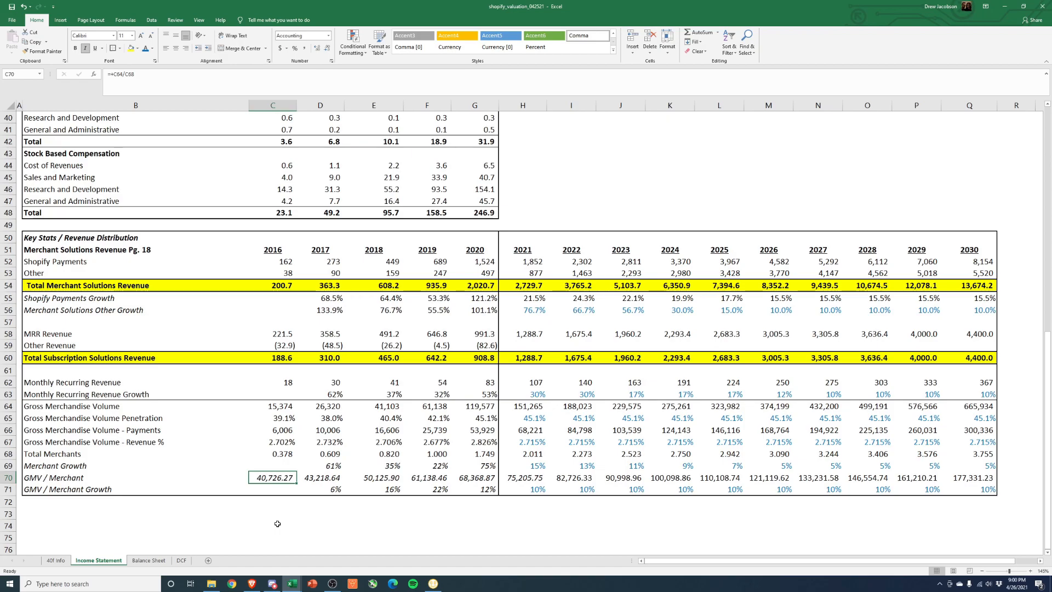
Step: Review the GMV / Merchant figures from 2017 through 2020
key("Right")
key("Right")
key("Right")
key("Right")
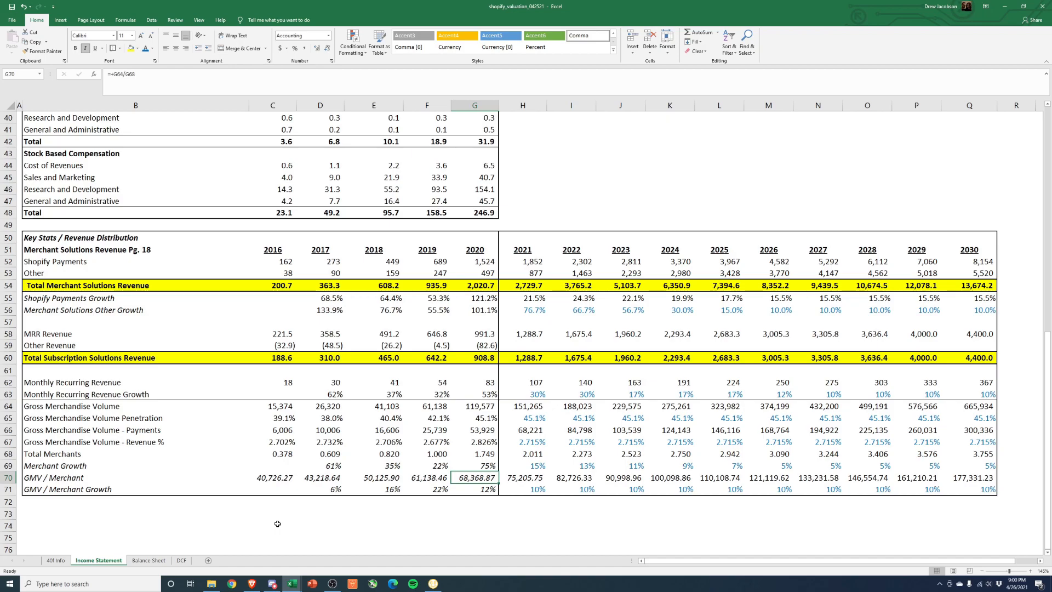
Step: Inspect the 2021 Gross Merchandise Volume formula and the 2021–2022 GMV / Merchant formulas, then highlight GMV / Merchant for 2021–2030
left_click(514, 434)
left_click(517, 408)
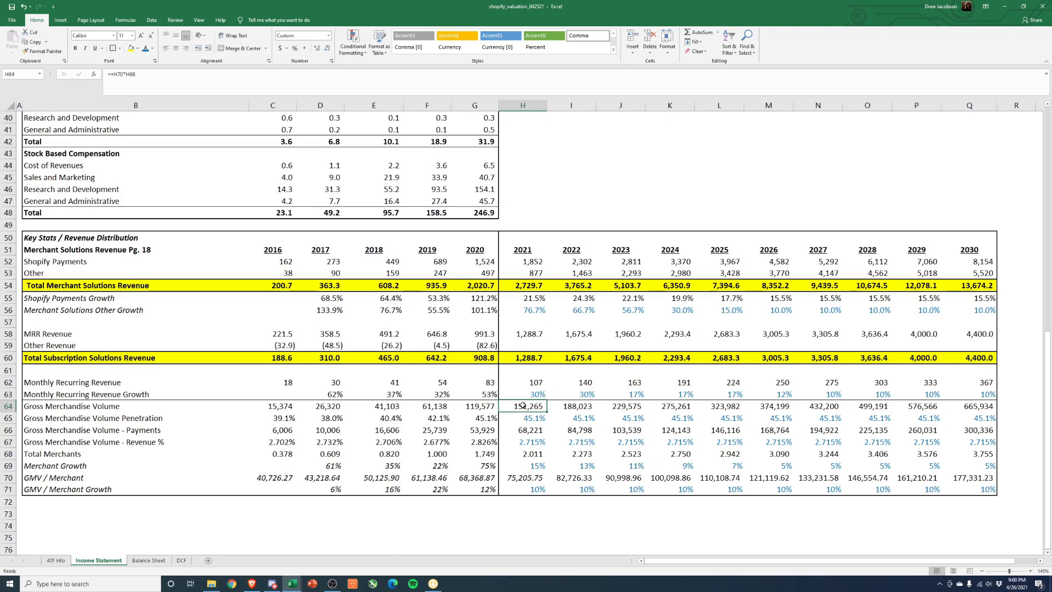
left_click(522, 479)
key("Right")
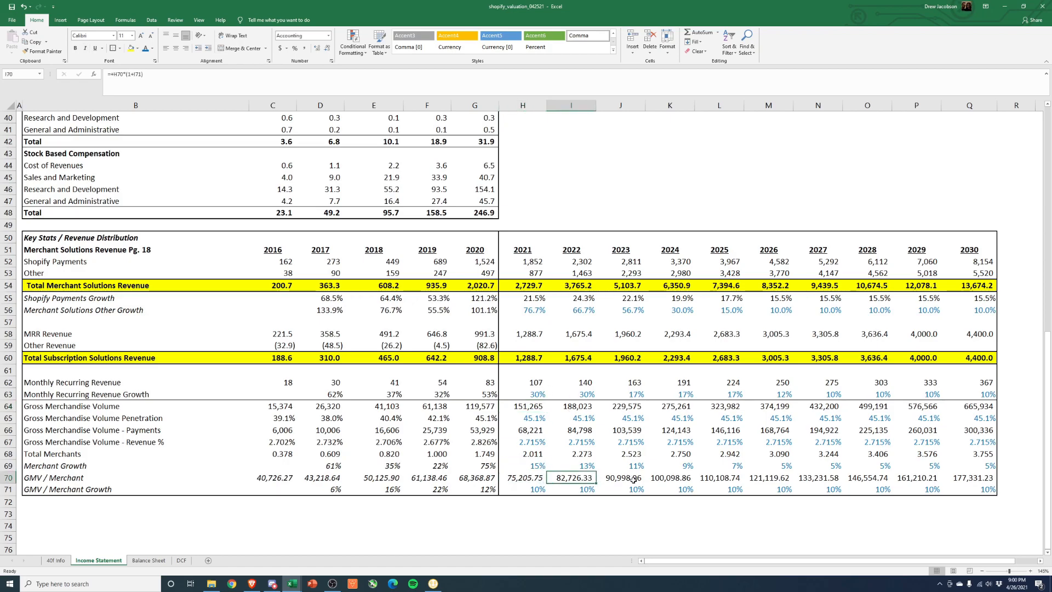
left_click_drag(510, 479, 951, 478)
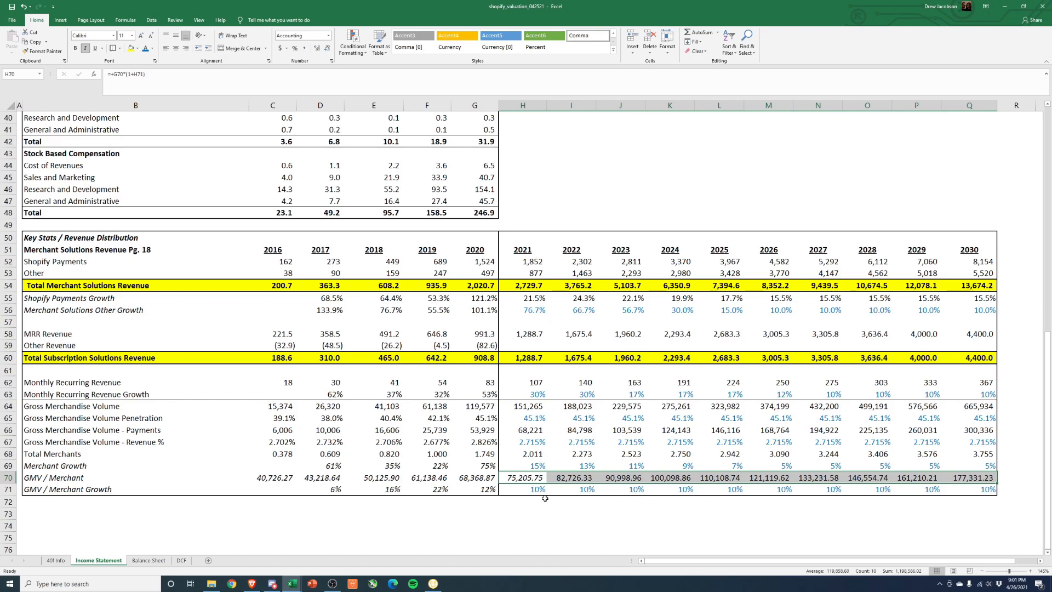
Step: Highlight the GMV / Merchant Growth assumptions for 2021–2030 and the GMV / Merchant forecasts they drive
left_click(527, 493)
left_click_drag(567, 492, 995, 492)
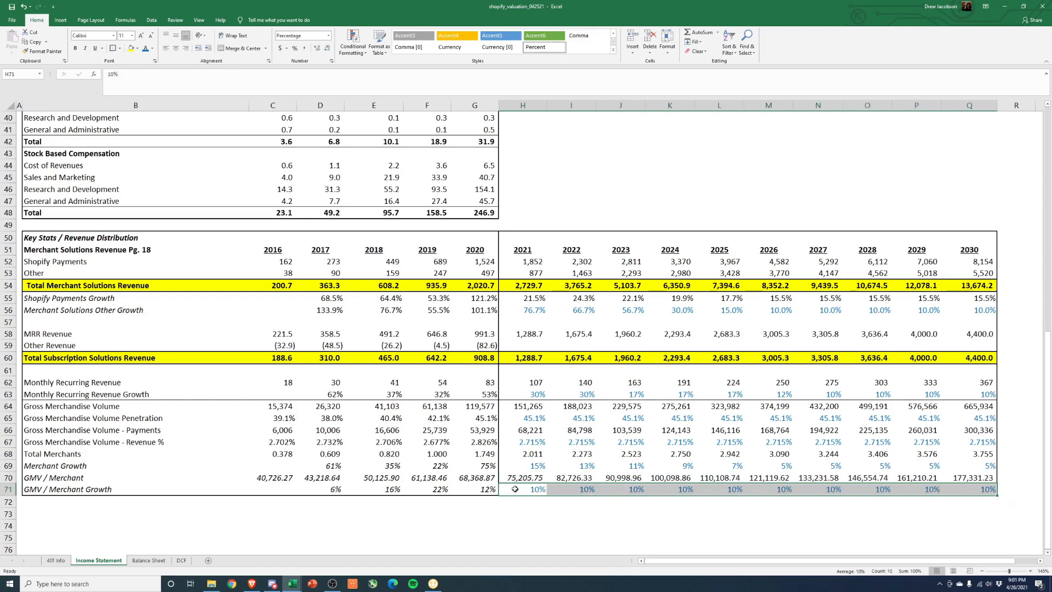
left_click_drag(528, 478, 981, 480)
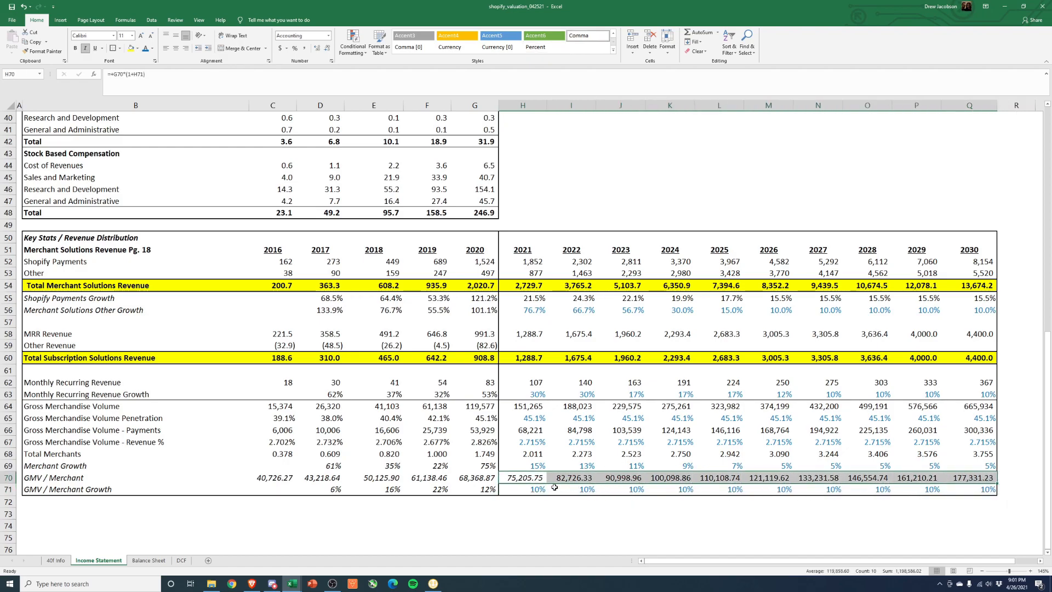
Step: Relate 2021 Total Merchants and GMV / Merchant to the 2021 Gross Merchandise Volume, and compare it with the 2020 volume
left_click(535, 453)
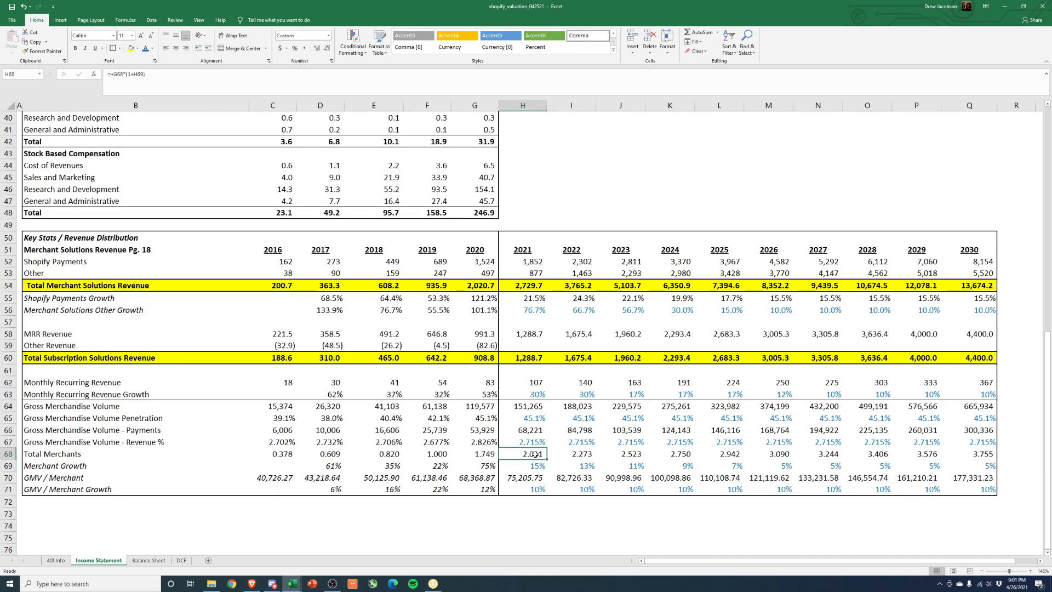
left_click(531, 476)
left_click(531, 406)
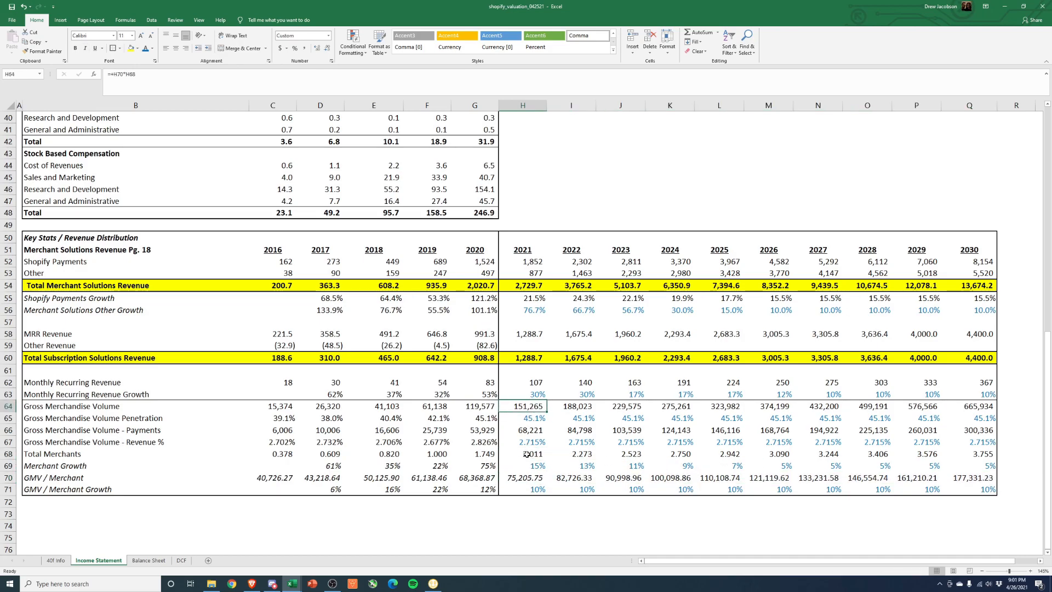
key("Left")
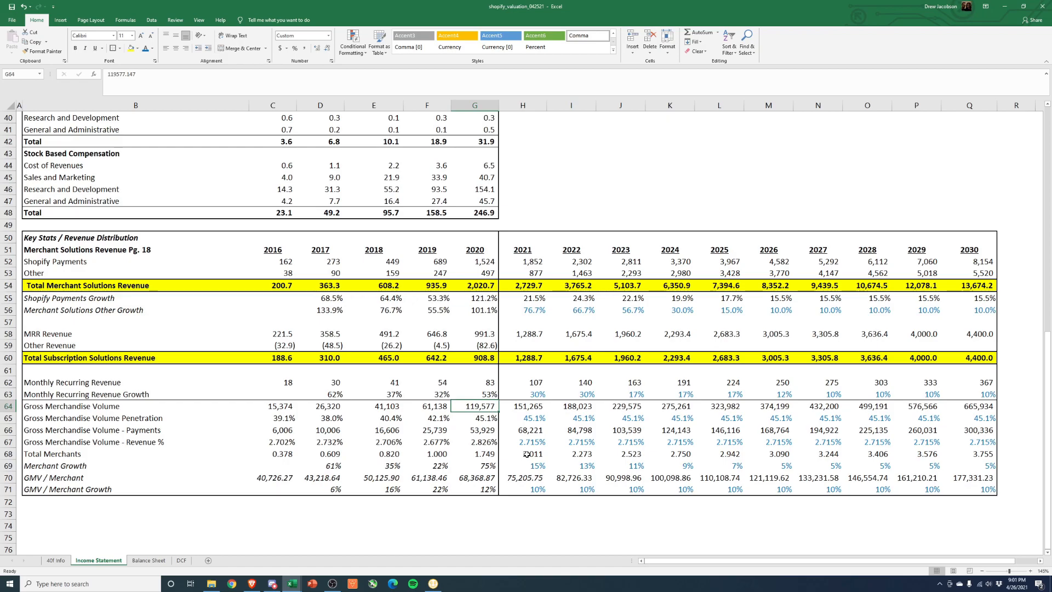
Step: Compare Gross Merchandise Volume in 2016, 2020 and 2030, and highlight the 2021–2030 forecasts
left_click(281, 406)
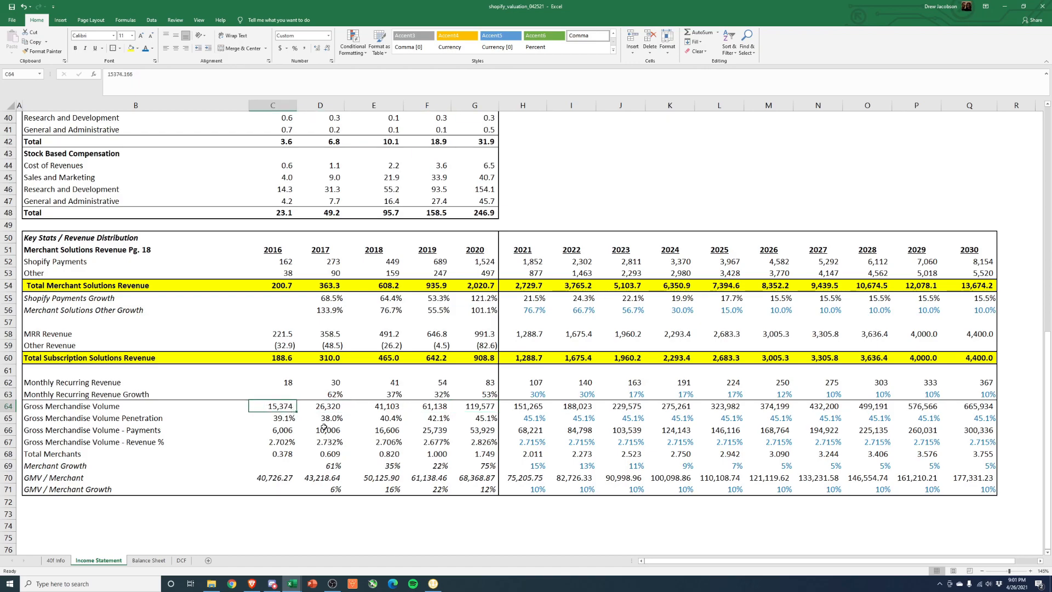
left_click(488, 406)
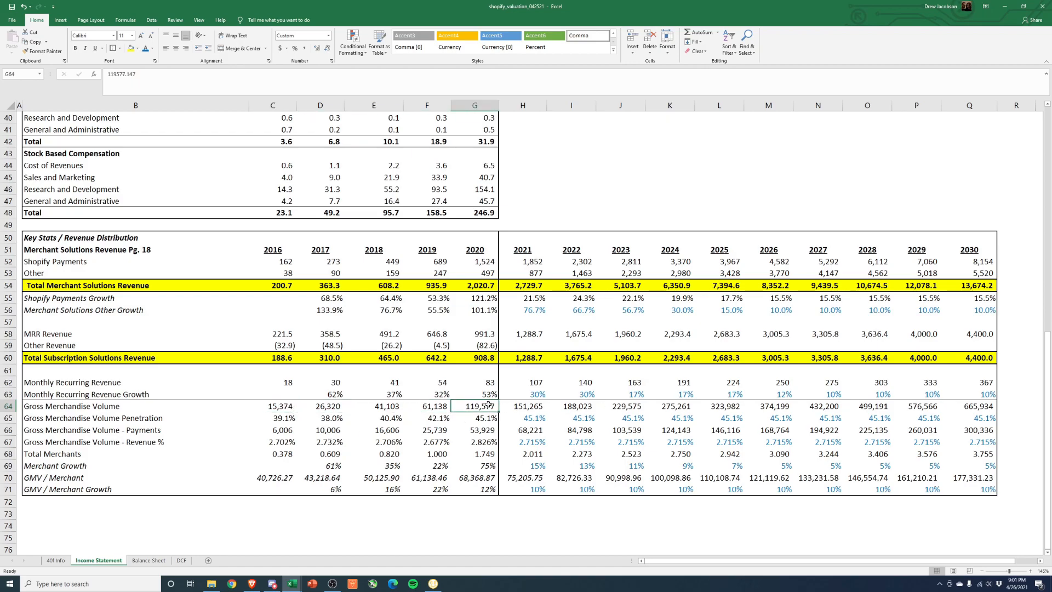
left_click(972, 408)
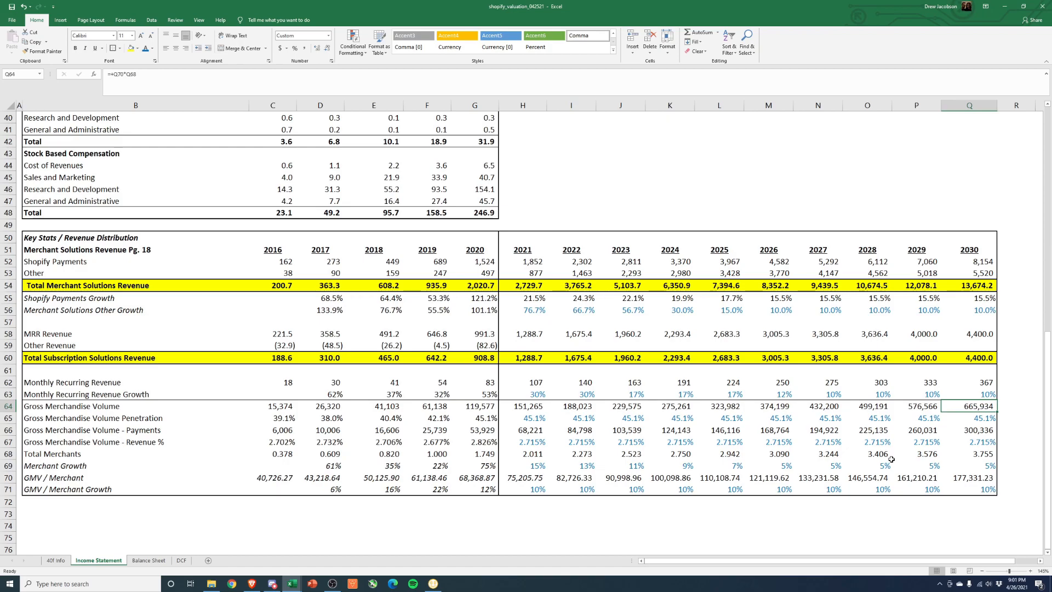
left_click_drag(549, 410, 978, 410)
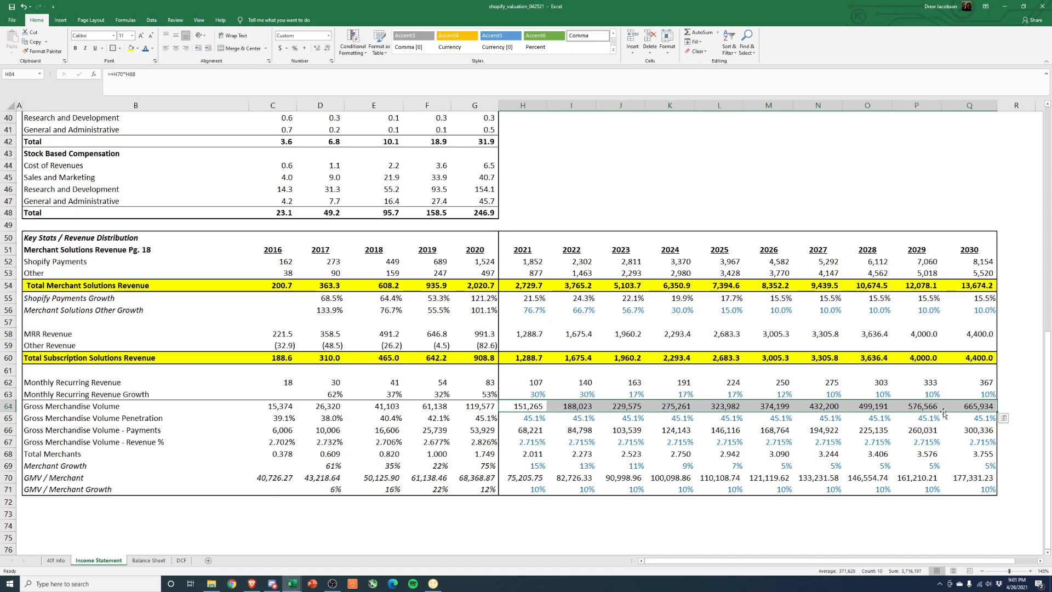
left_click(944, 411)
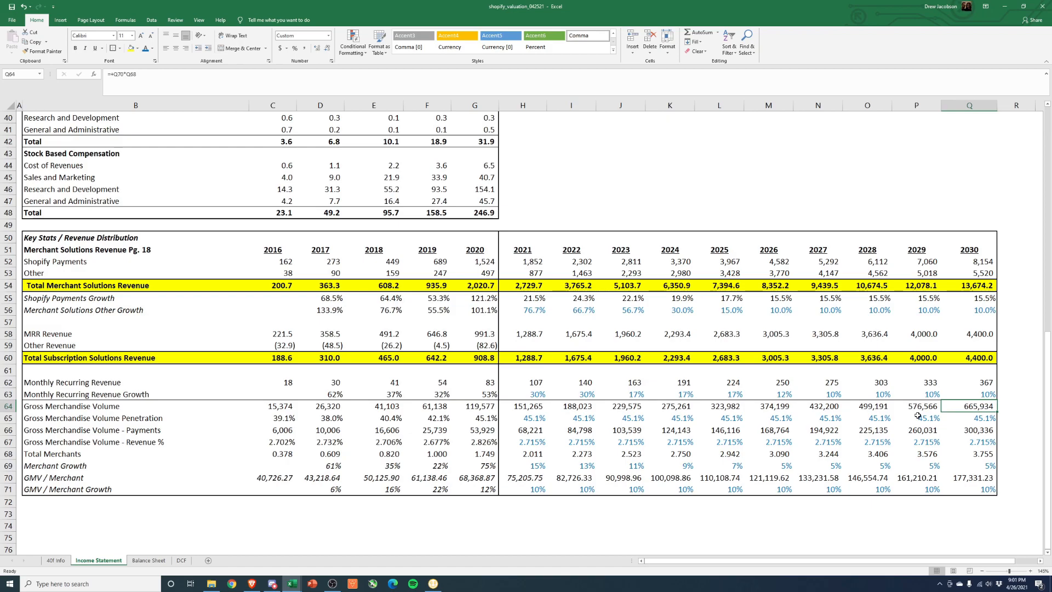
Step: Highlight the 2021–2030 Gross Merchandise Volume Penetration assumptions and compare them with the 2016–2020 penetration rates
left_click_drag(57, 420, 990, 422)
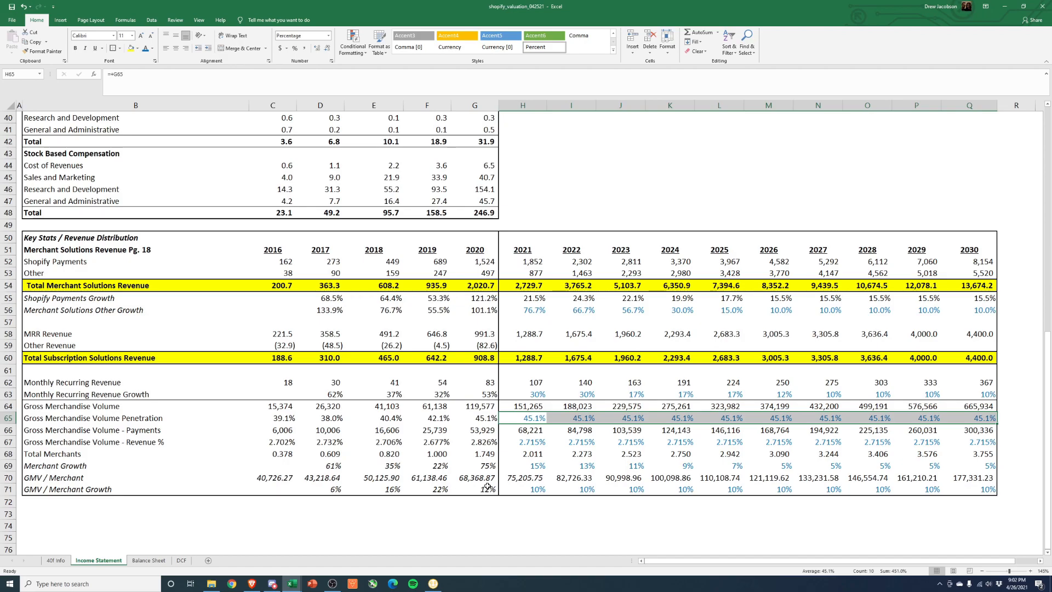
left_click_drag(532, 418, 986, 418)
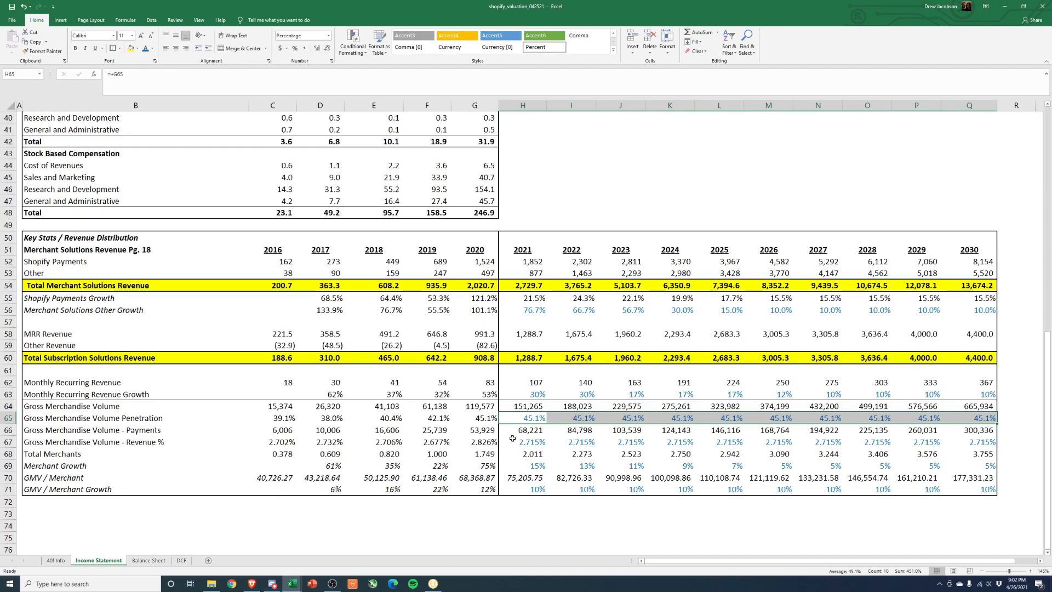
left_click_drag(288, 419, 487, 420)
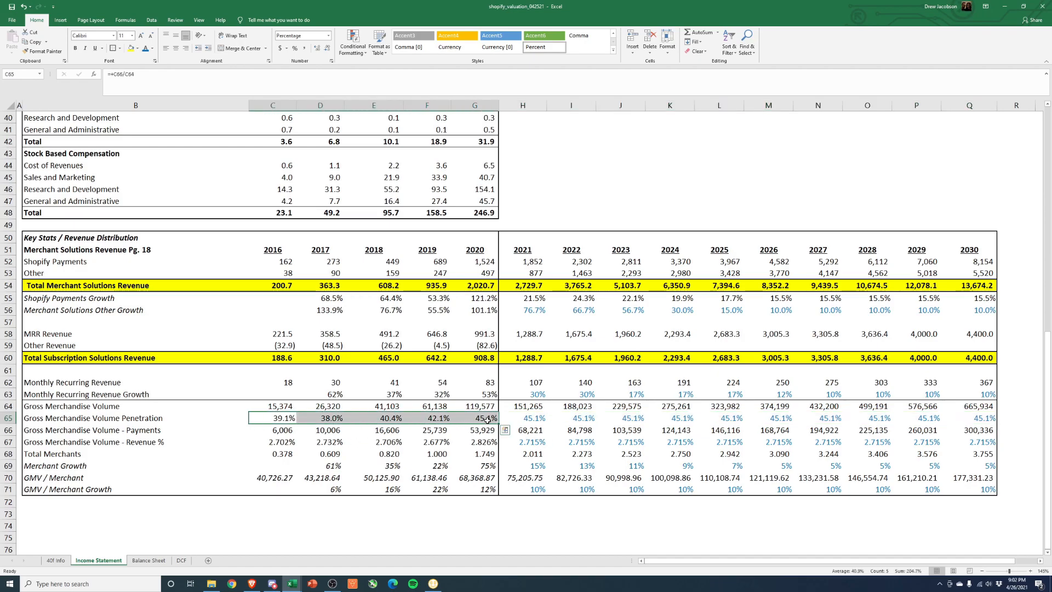
left_click(487, 420)
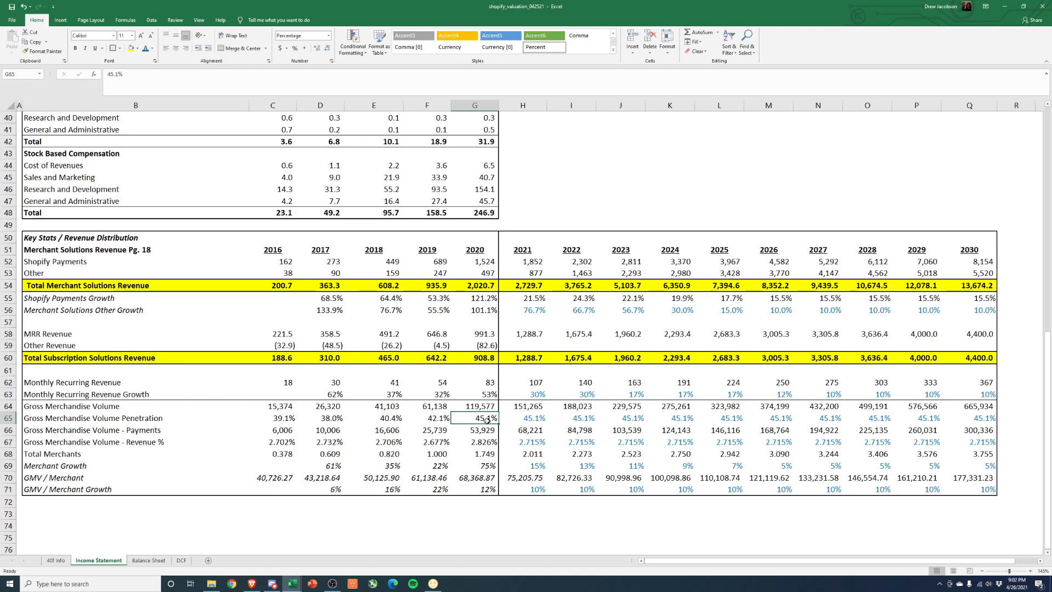
left_click(521, 419)
mouse_move(540, 420)
left_mouse_down()
mouse_move(979, 420)
mouse_move(531, 420)
left_mouse_up()
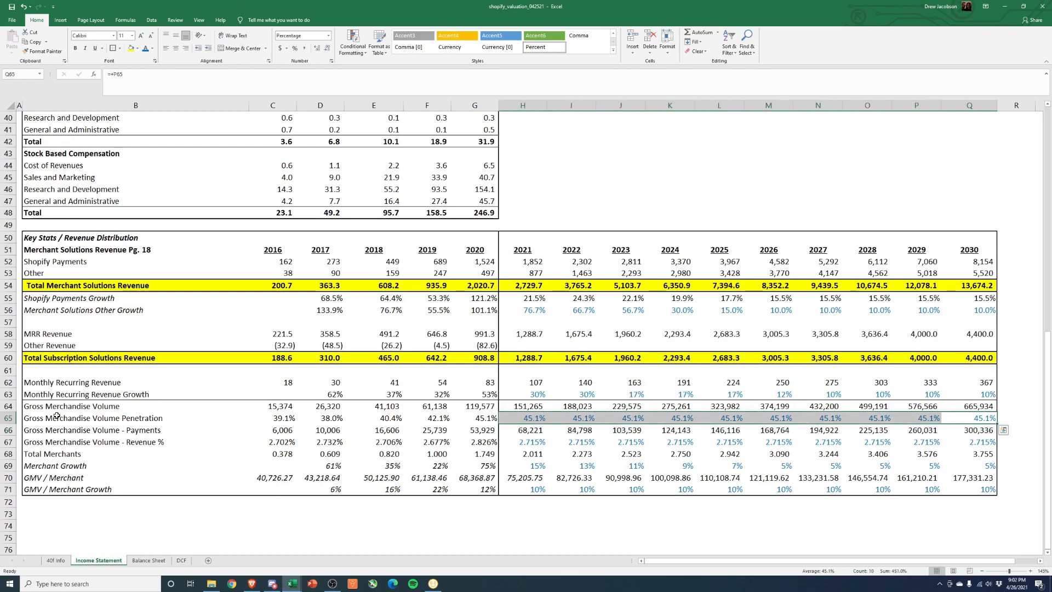
Step: Highlight the whole Gross Merchandise Volume Penetration row, then focus on its forecast years and the 2021 assumption
left_click_drag(47, 417, 966, 418)
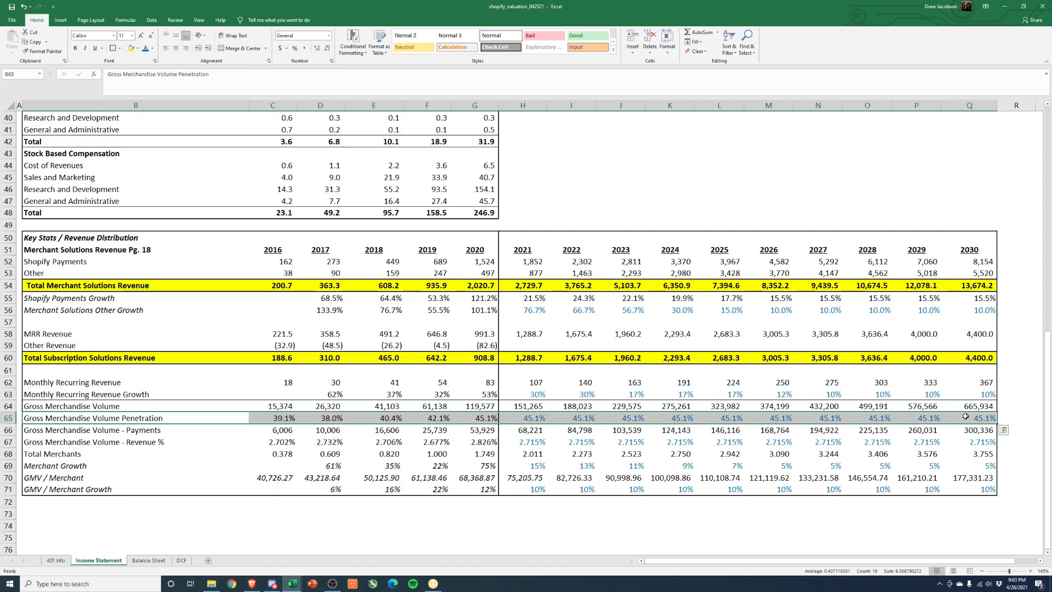
left_click_drag(519, 424, 987, 420)
left_click(530, 410)
left_click(531, 418)
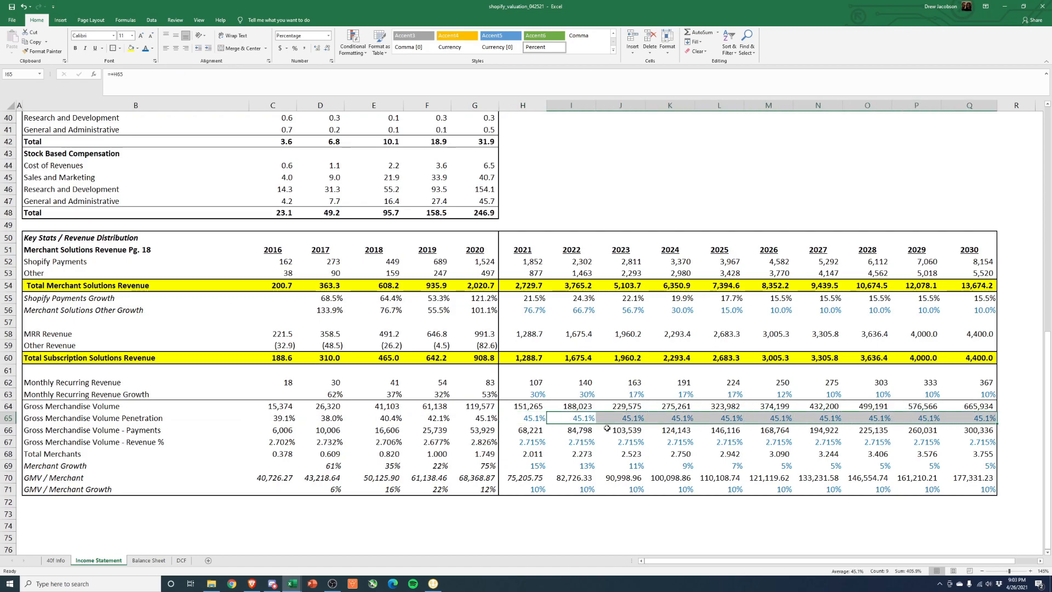
left_click(534, 421)
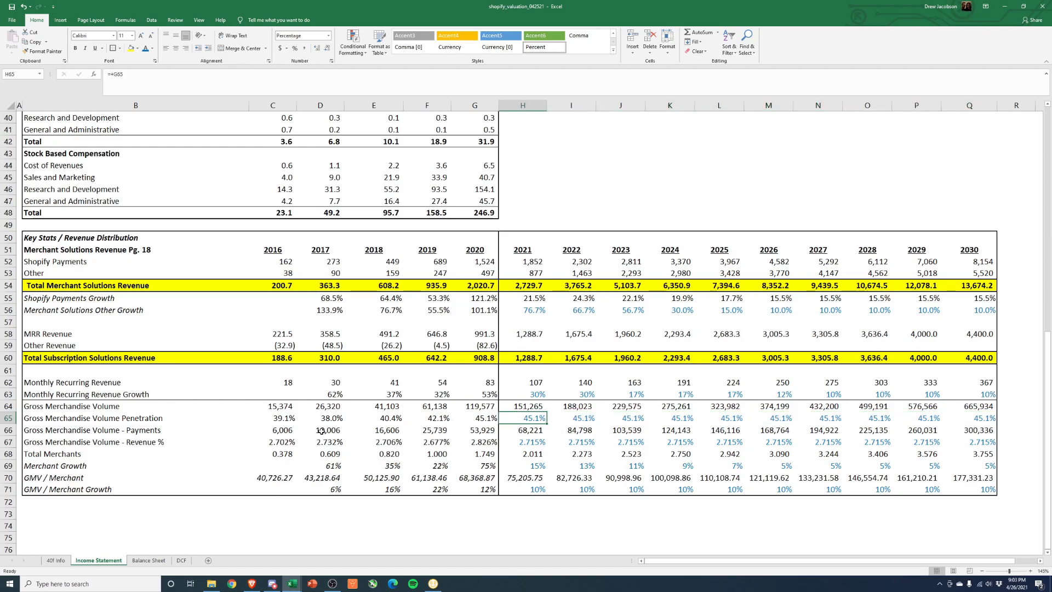
Step: Review historical Gross Merchandise Volume - Payments, inspect its 2021 formula, and relate it to the 2021 Revenue % assumption
left_click_drag(58, 432, 480, 434)
left_click(532, 430)
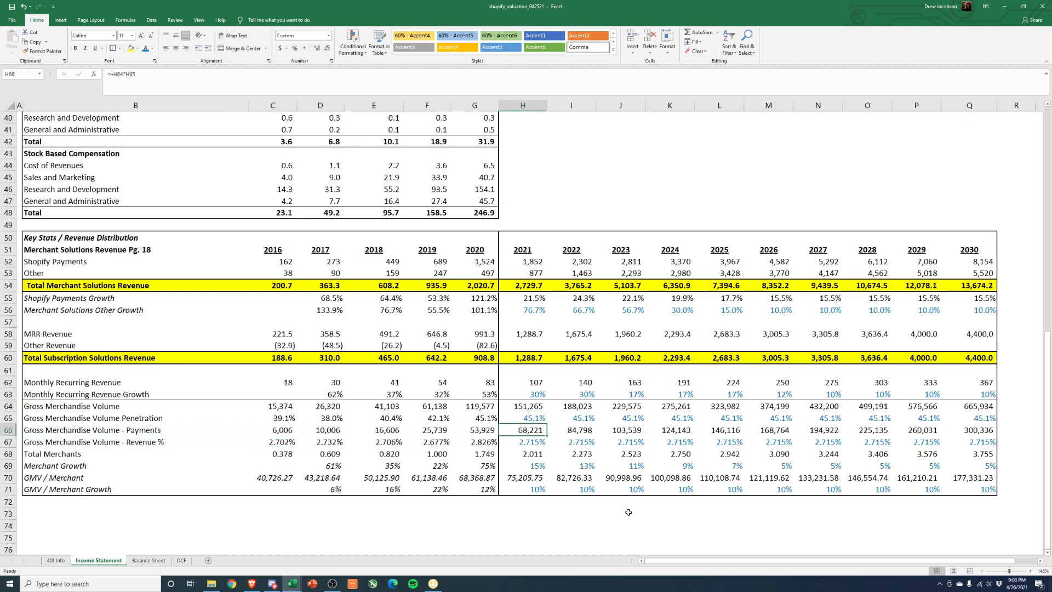
key("F2")
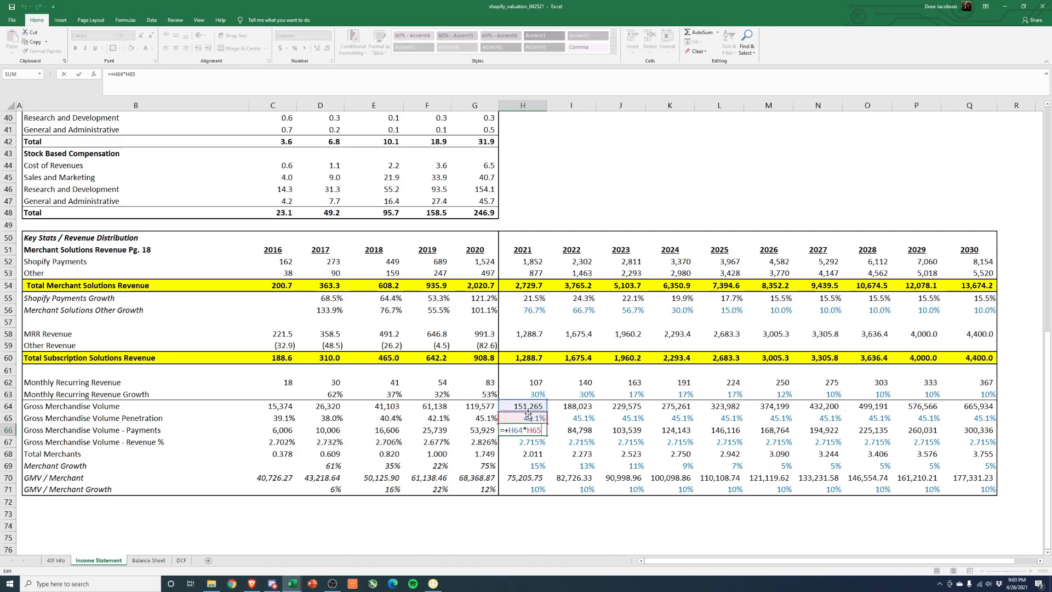
key("Escape")
left_click(521, 446)
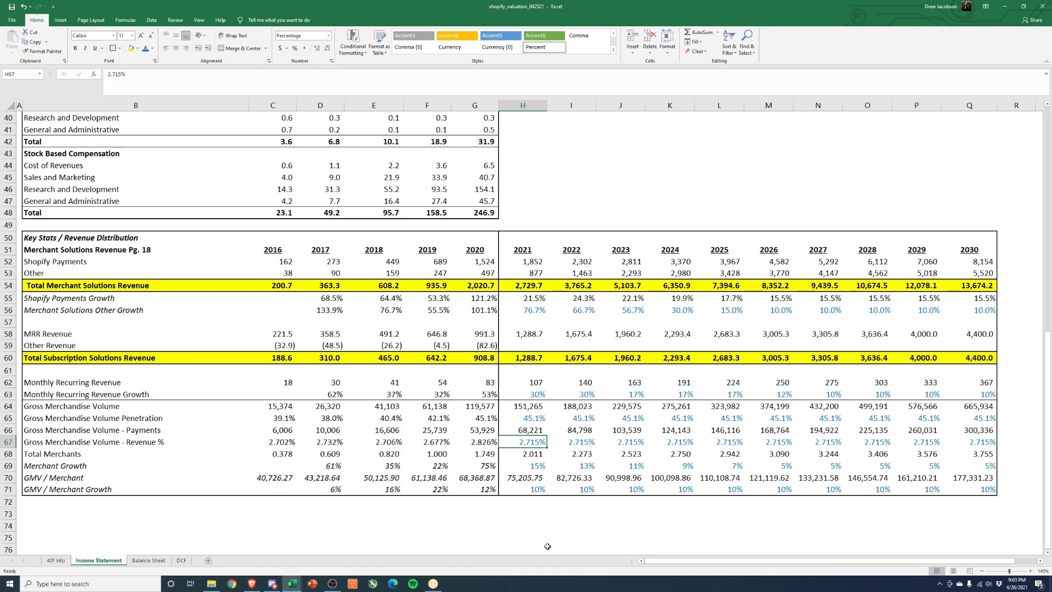
left_click(521, 430)
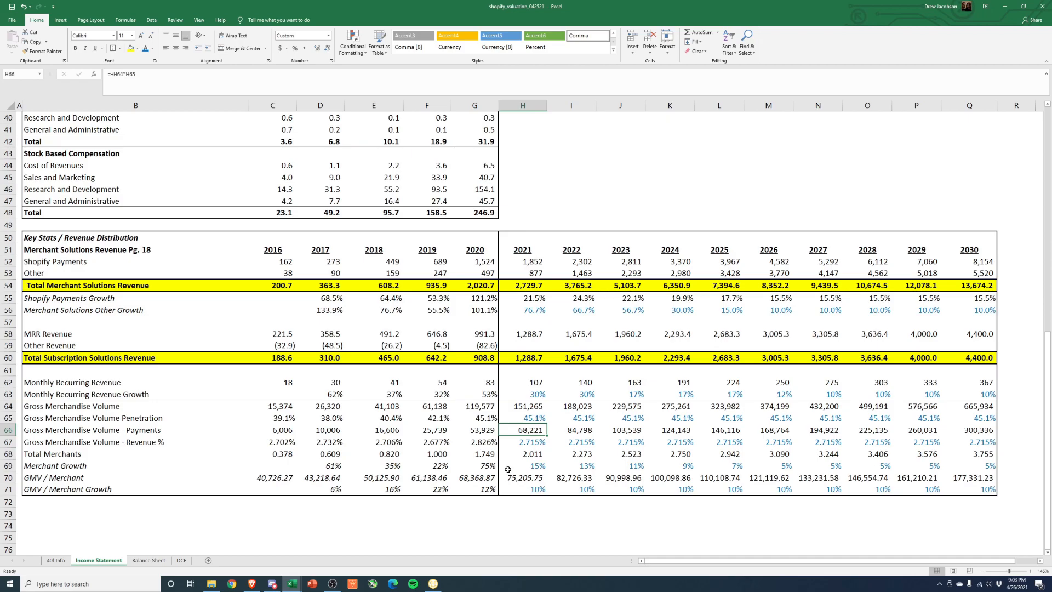
Step: Review the historical Gross Merchandise Volume - Revenue % figures up to 2020
key("Down")
key("Left")
key("Left")
key("Left")
key("Left")
key("Left")
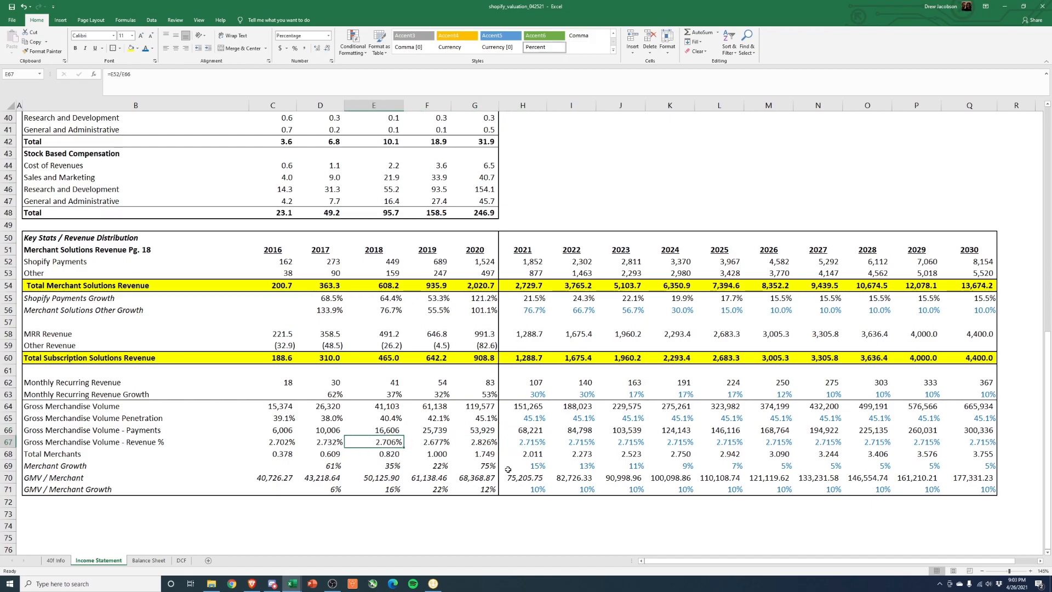
key("Right")
key("Right")
key("Right")
key("Right")
key("Left")
key("Left")
key("Left")
key("Left")
key("Right")
key("Right")
key("Right")
key("Right")
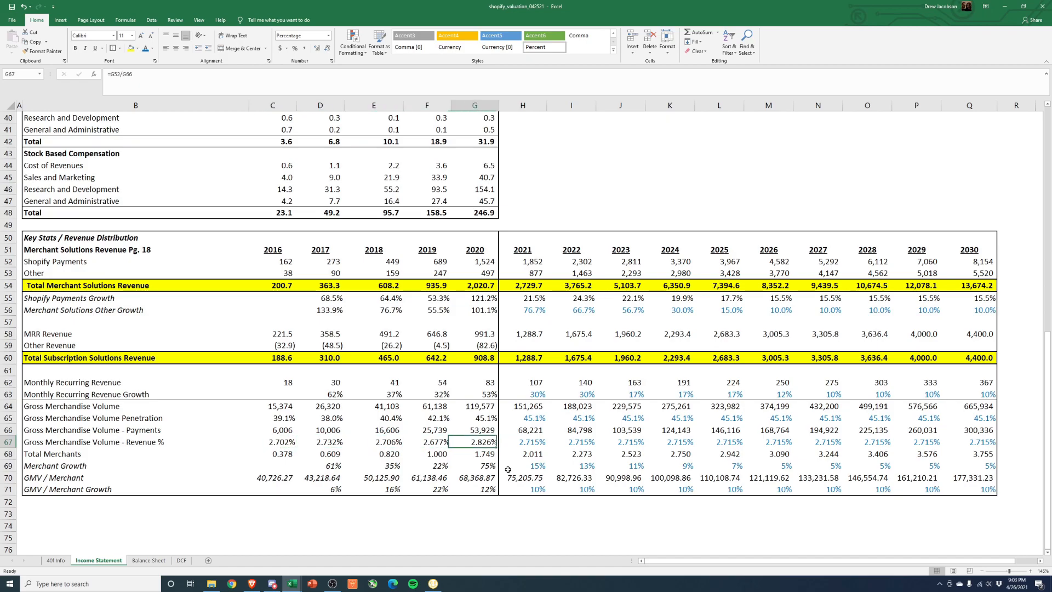
Step: Inspect the 2020 Gross Merchandise Volume - Revenue % formula, and compare the 2016–2020 percentages with the 2021 assumption
key("F2")
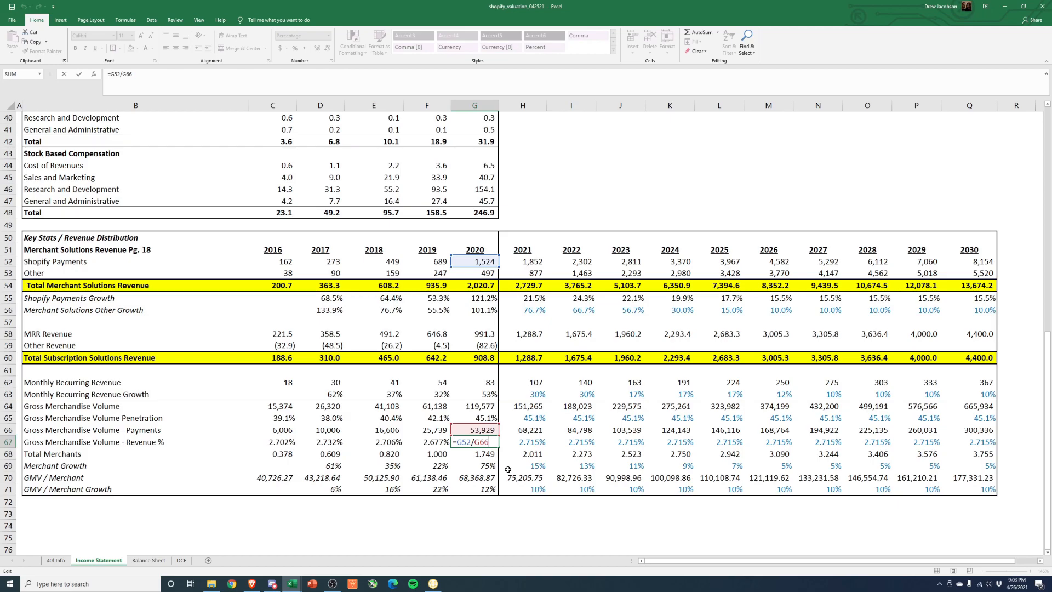
key("Escape")
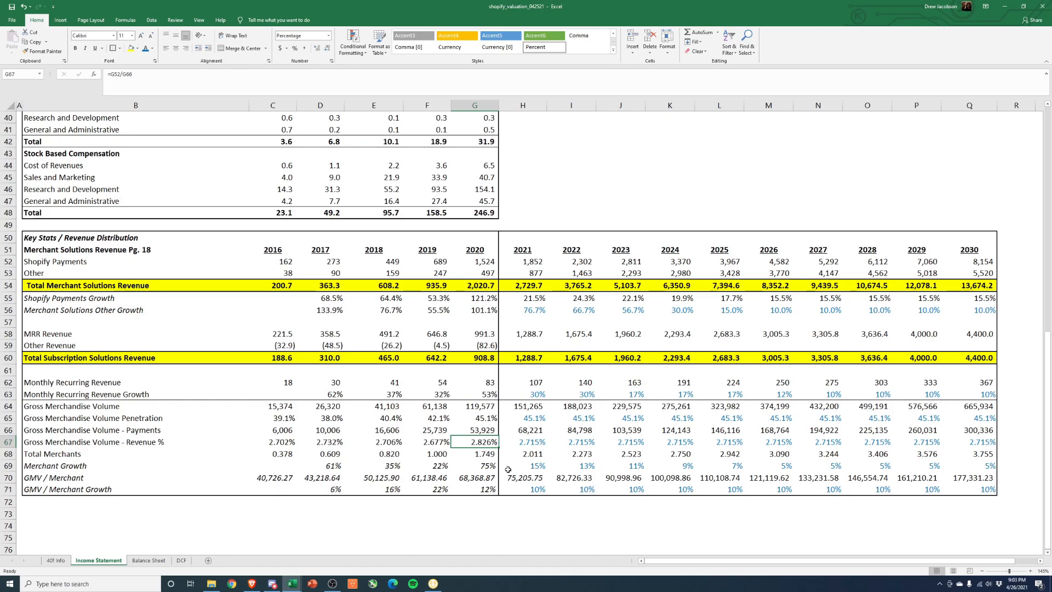
key("Left")
key("Left")
key("Left")
key("Left")
key("Right")
key("Right")
key("Right")
key("Right")
key("Right")
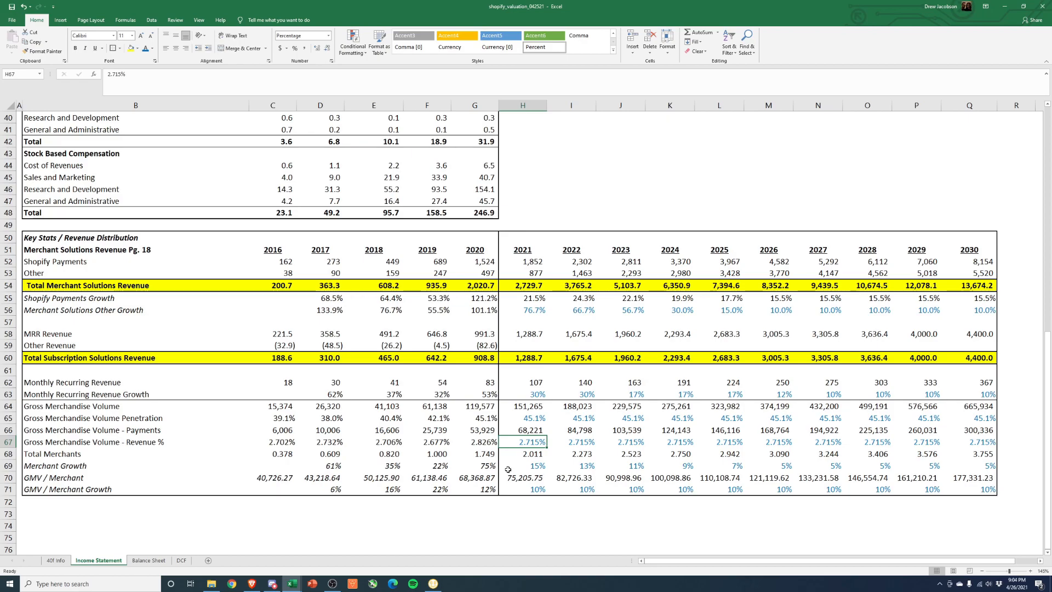
Step: Review the Gross Merchandise Volume - Revenue % assumptions across the 2021–2030 forecast years
key("Right")
key("Right")
key("Right")
key("Right")
key("Right")
key("Right")
key("Right")
key("Right")
key("Right")
key("Left")
key("Left")
key("Left")
key("Left")
key("Left")
key("Left")
key("Left")
key("Left")
key("Left")
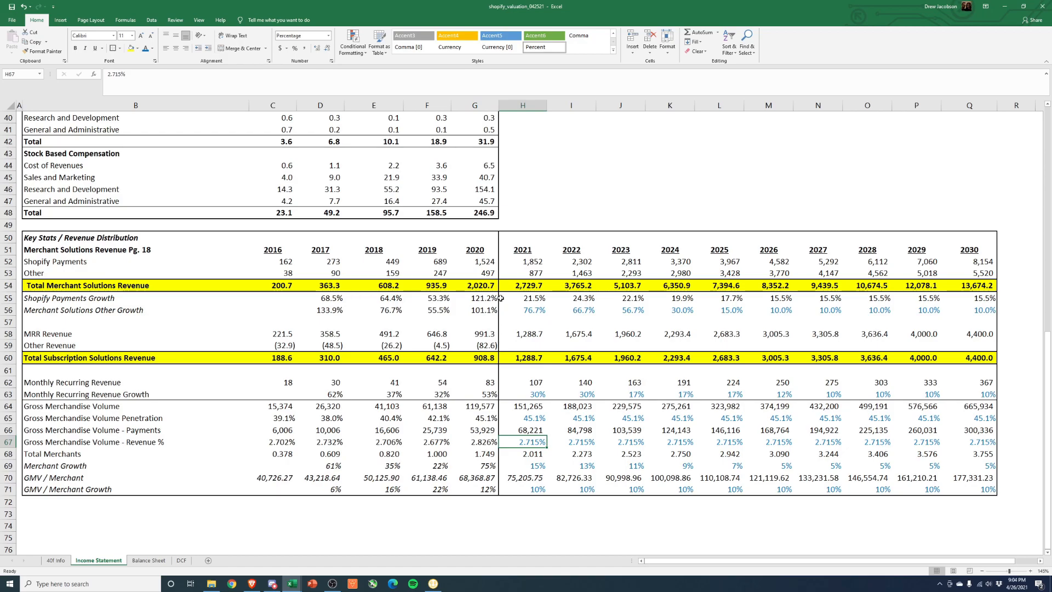
Step: Inspect the 2021 Shopify Payments revenue formula and review the Shopify Payments forecasts through 2030
left_click(518, 264)
key("F2")
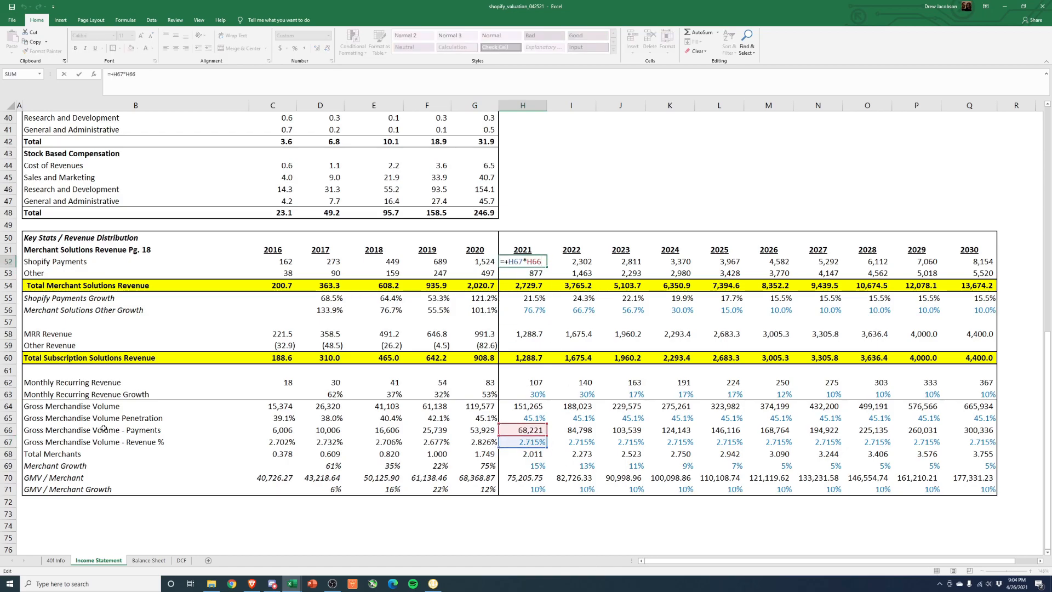
key("Escape")
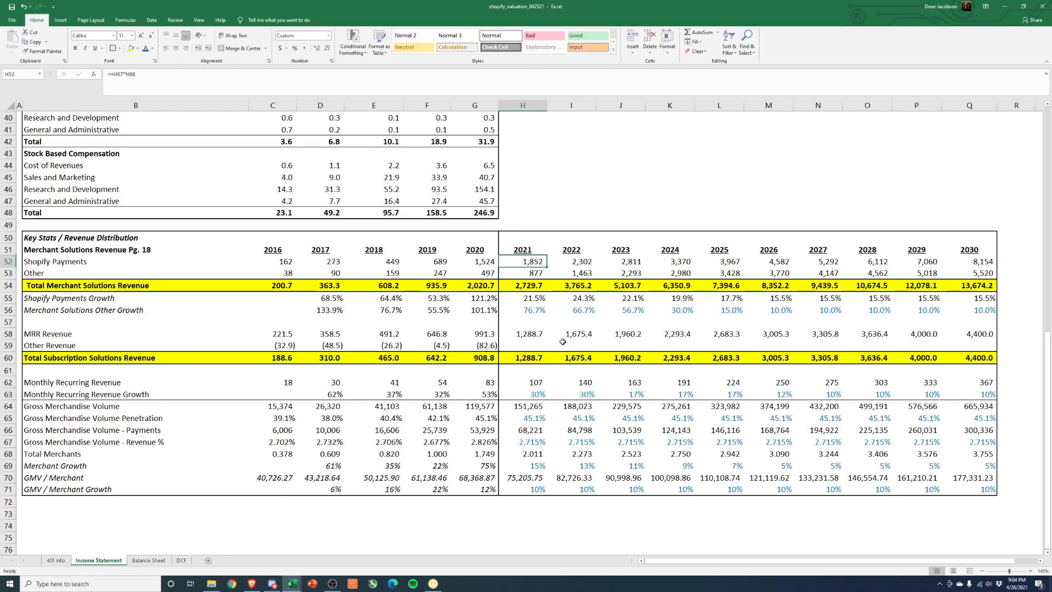
key("Right")
key("Right")
key("Right")
key("Right")
key("Right")
key("Right")
key("Right")
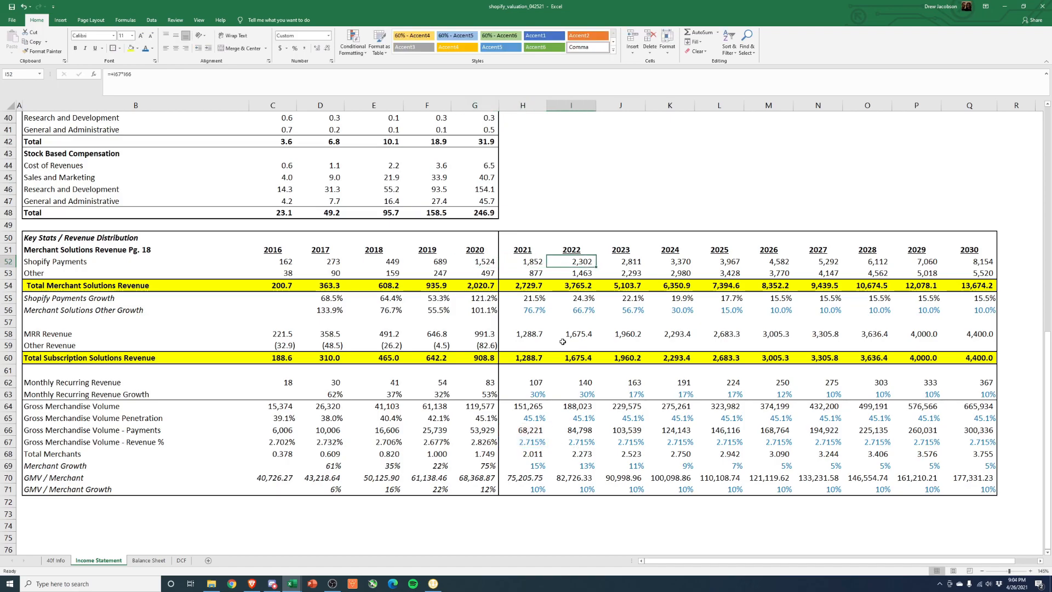
key("Right")
key("Right")
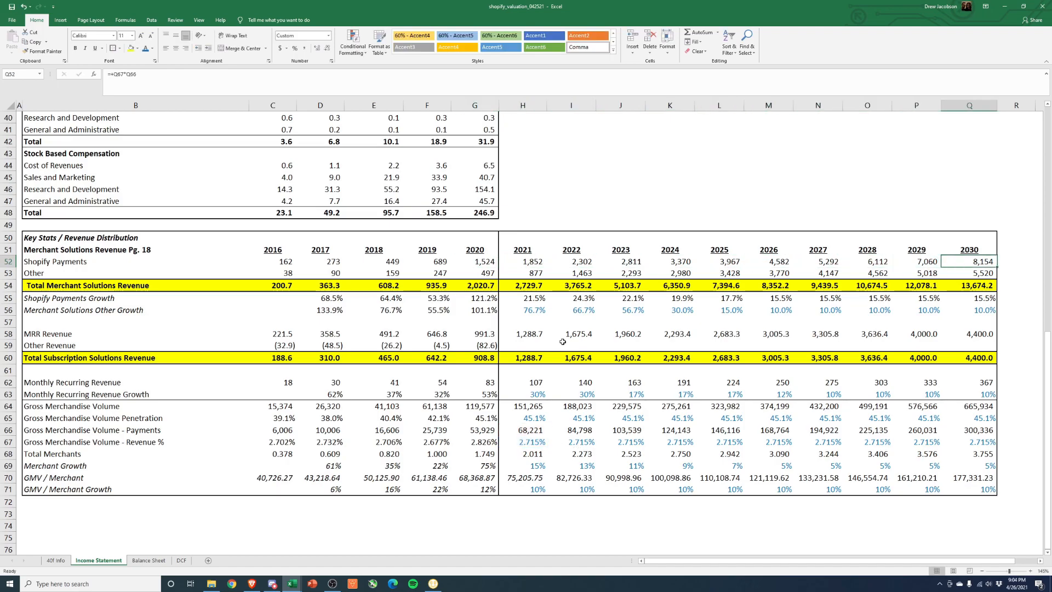
Step: Compare 2021 Other merchant solutions revenue with the 2019 and 2020 figures
left_click(531, 273)
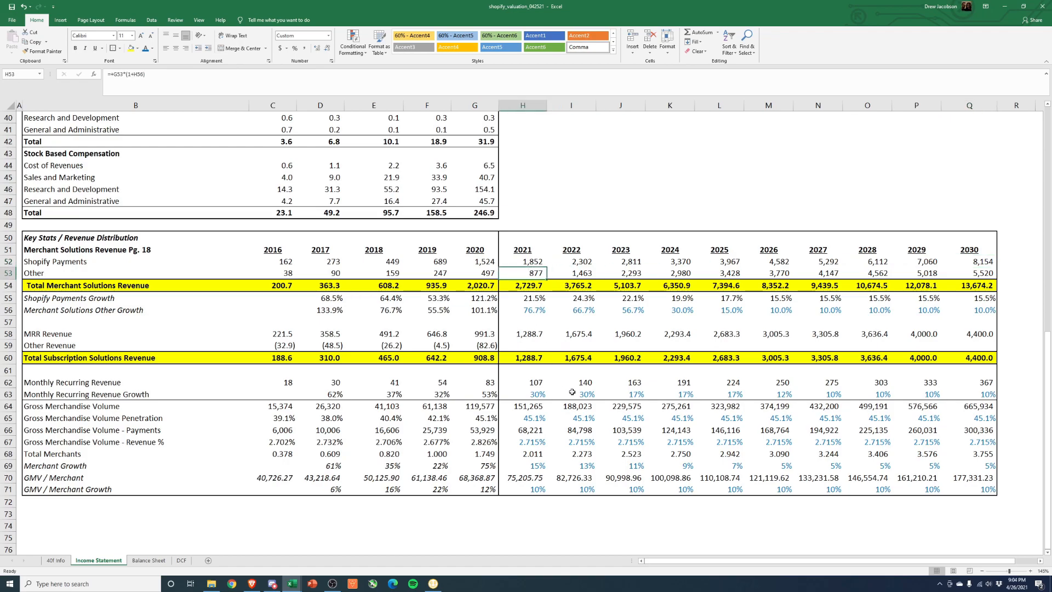
key("Left")
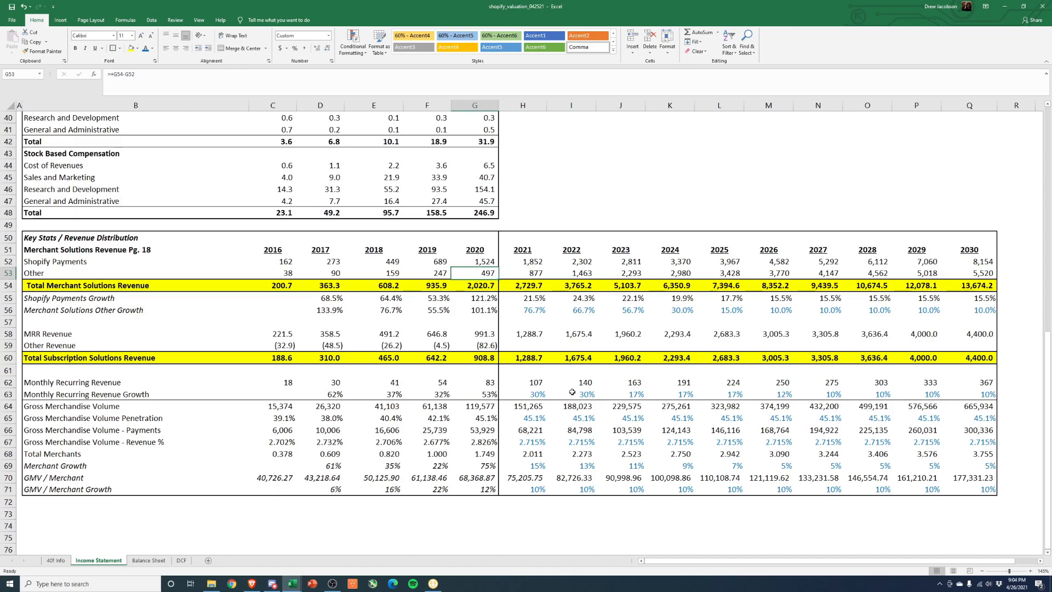
key("Left")
key("Right")
key("Right")
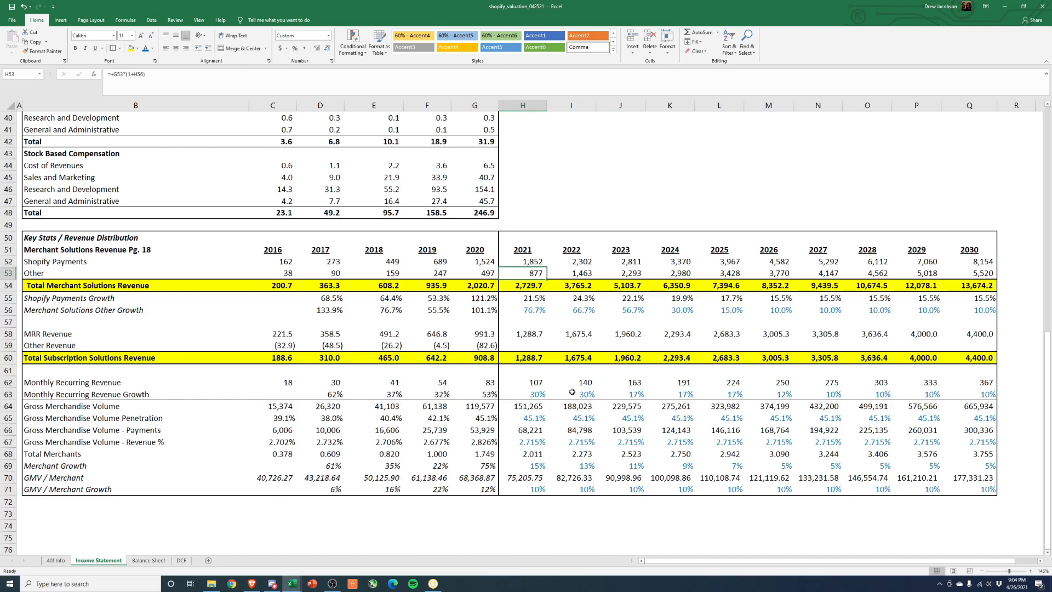
Step: Review the forecasts for Other merchant solutions revenue from 2021 onward
key("Right")
key("Right")
key("Right")
key("Right")
key("Right")
key("Right")
key("Right")
key("Right")
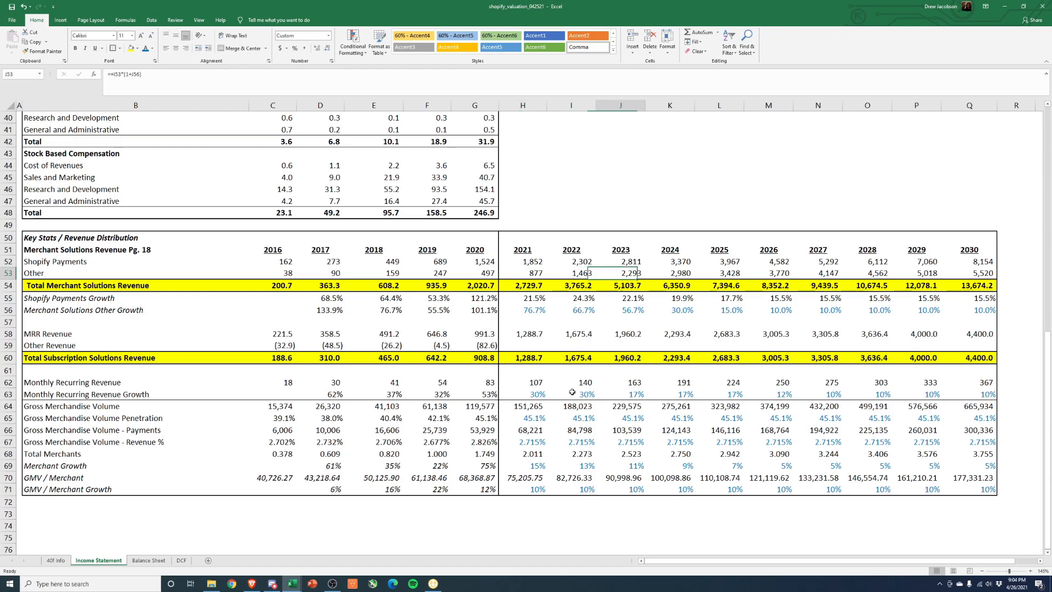
key("Left")
key("Left")
key("Left")
key("Left")
key("Left")
key("Left")
key("Left")
key("Left")
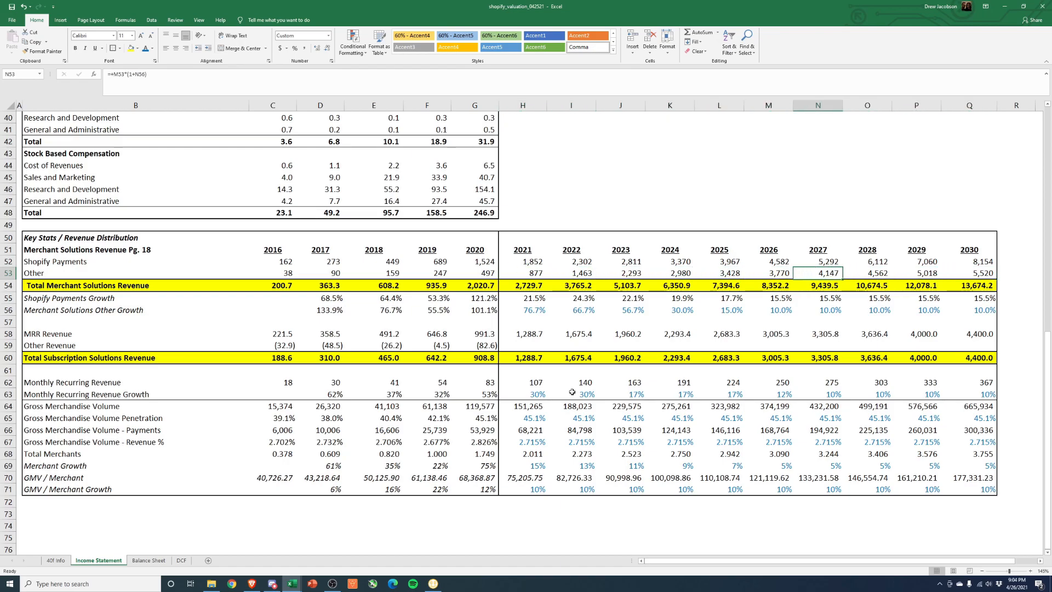
Step: Review the Merchant Solutions Other Growth assumptions across the forecast years through 2030
key("Down")
key("Down")
key("Down")
key("Right")
key("Right")
key("Right")
key("Right")
key("Right")
key("Right")
key("Right")
key("Right")
key("Right")
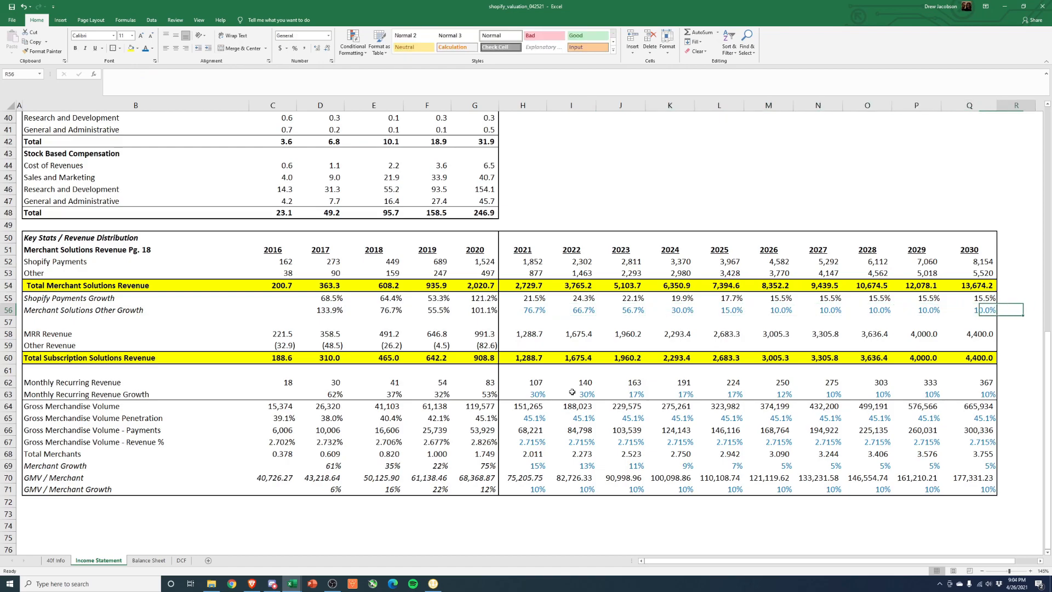
Step: Trace Other merchant solutions revenue from the 2030 forecast back to the 2020 figure
key("Up")
key("Up")
key("Up")
key("Left")
key("Left")
key("Left")
key("Left")
key("Left")
key("Left")
key("Left")
key("Left")
key("Left")
key("Left")
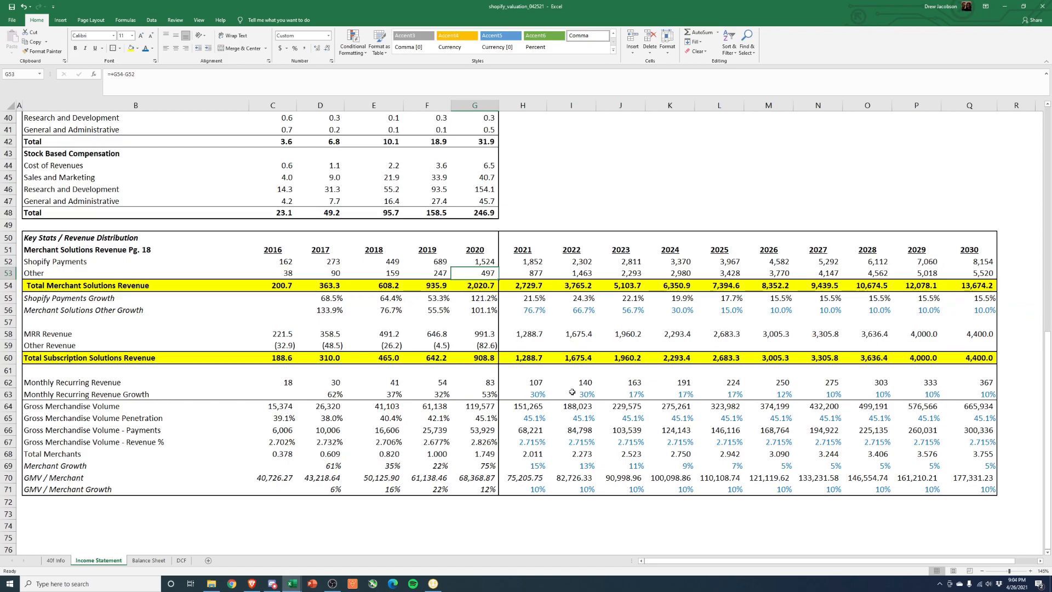
Step: Trace Other merchant solutions revenue forward from 2020 to the 2030 forecast
key("Right")
key("Right")
key("Right")
key("Right")
key("Right")
key("Right")
key("Right")
key("Right")
key("Right")
key("Right")
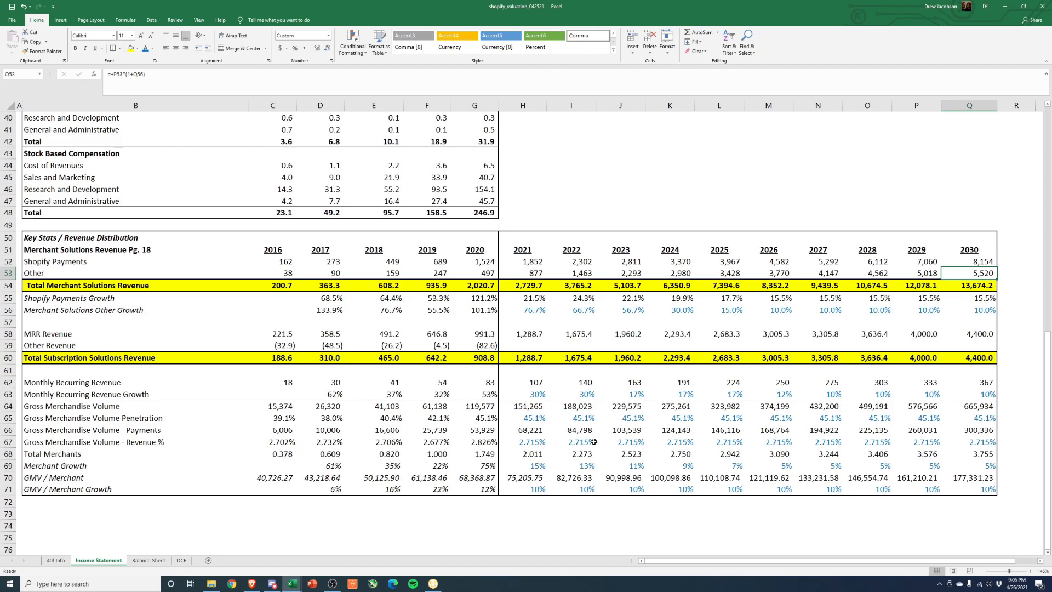
Step: Review Total Merchant Solutions Revenue on the income statement across the 2021 to 2030 forecasts
left_click(970, 286)
scroll(603, 307, "up", 3)
scroll(578, 310, "down", 3)
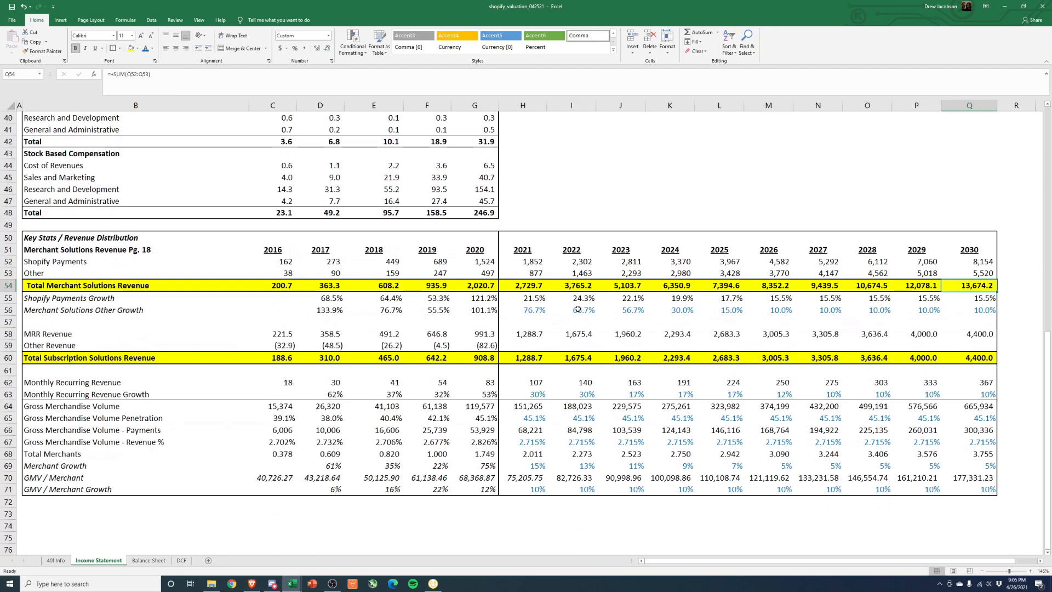
left_click_drag(527, 285, 946, 291)
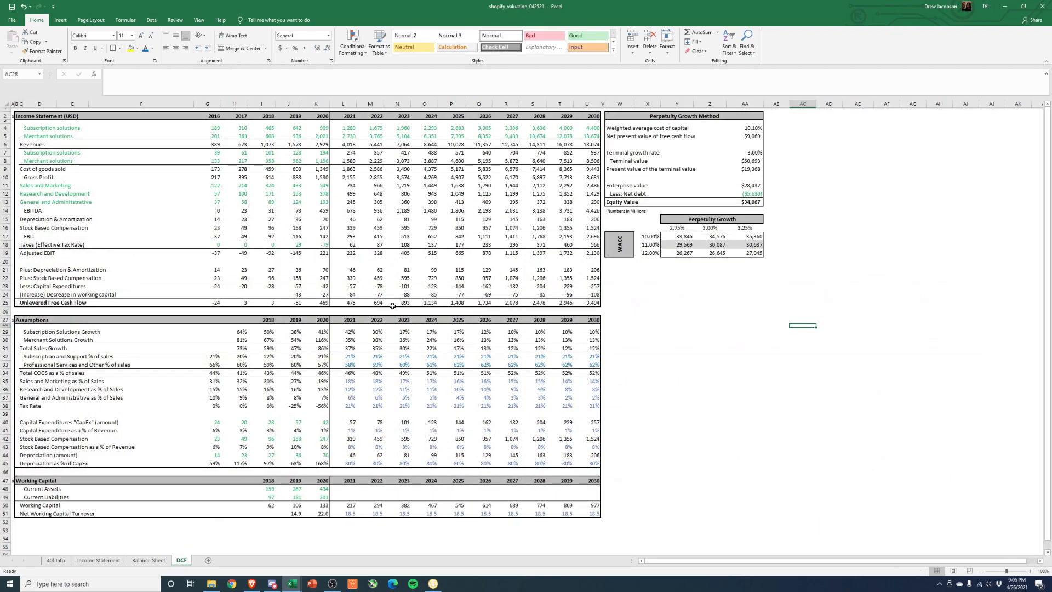
Step: On the DCF sheet, review the 2021–2030 revenue forecasts and the COGS, operating expense and tax rate assumptions
left_click_drag(349, 127, 598, 136)
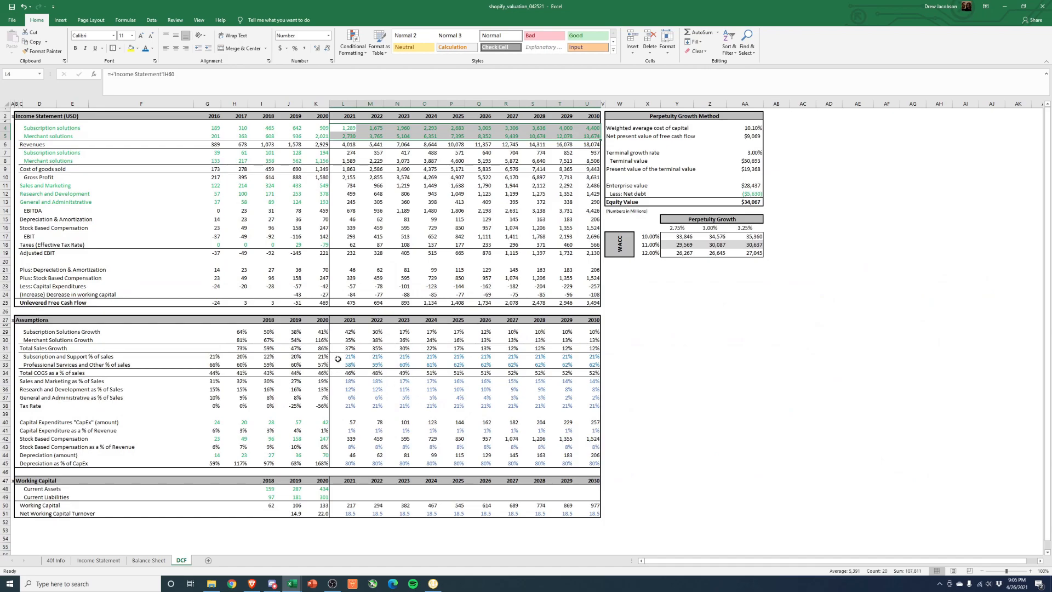
left_click_drag(349, 357, 596, 366)
left_click_drag(347, 382, 592, 403)
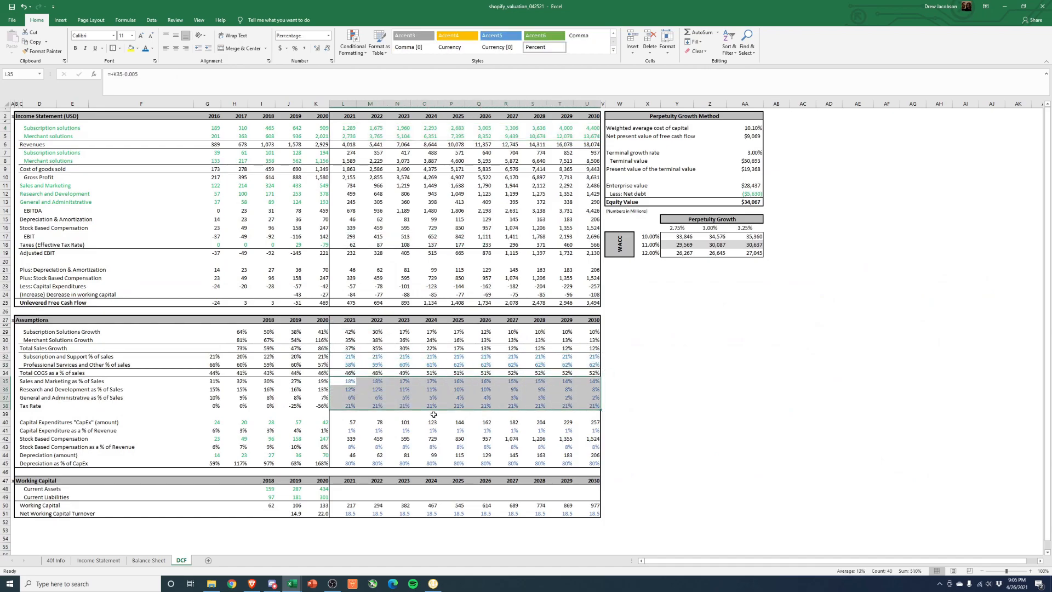
left_click(346, 405)
left_click_drag(346, 405, 581, 405)
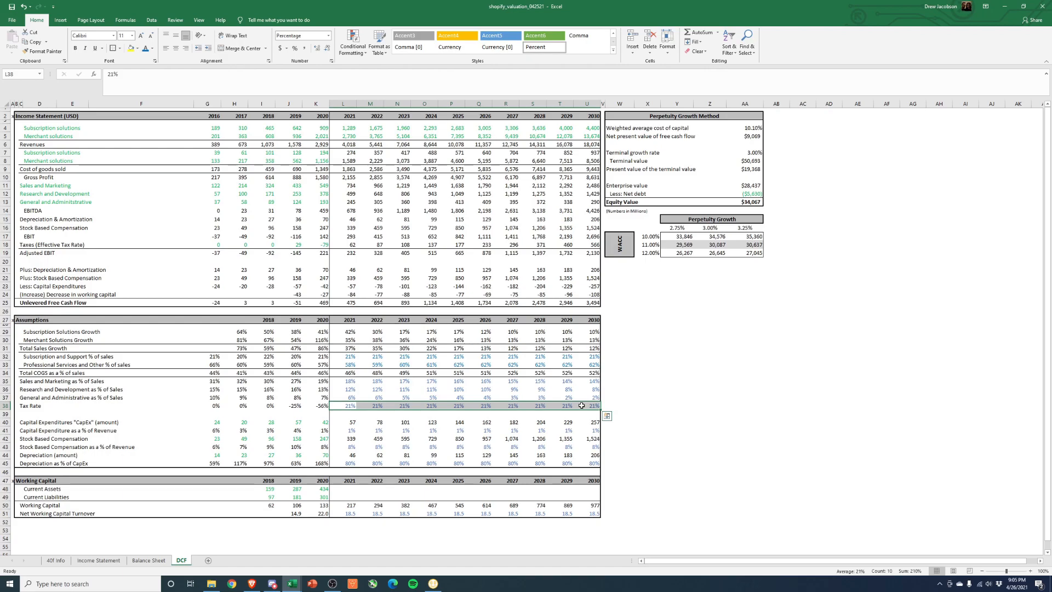
left_click_drag(342, 382, 606, 406)
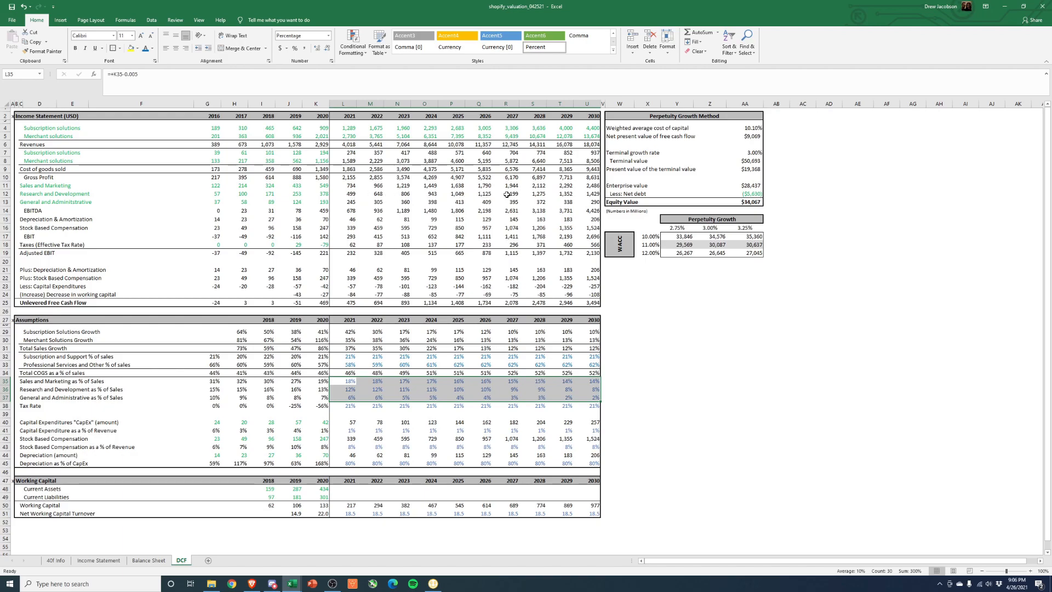
Step: Inspect the General and Administrative forecast formulas year by year, working back from 2030
double_click(582, 200)
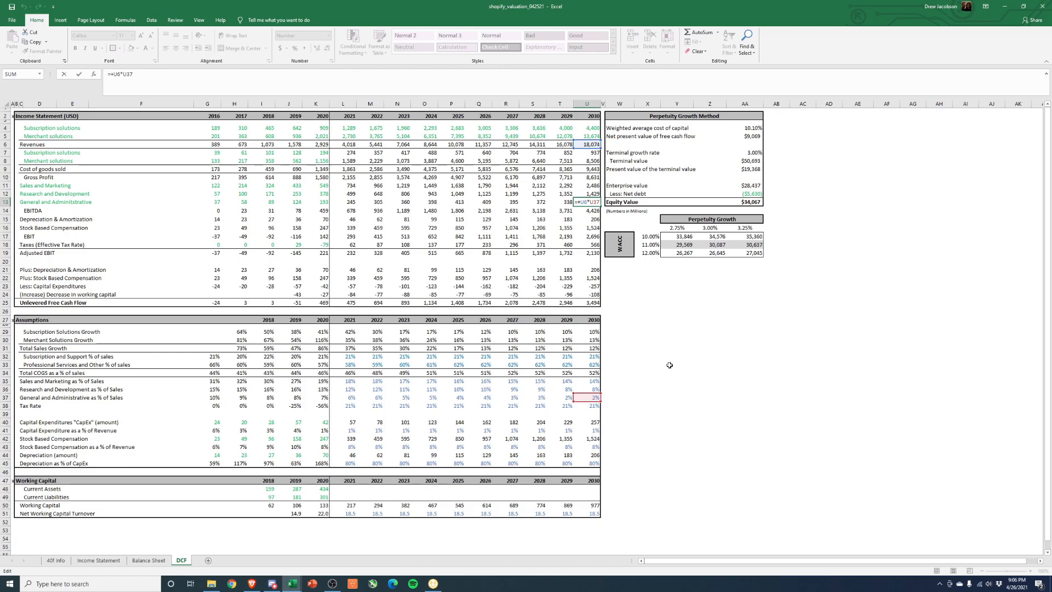
key("Escape")
key("Left")
key("F2")
key("Escape")
key("Left")
key("F2")
key("Escape")
key("Left")
key("F2")
key("Escape")
key("Left")
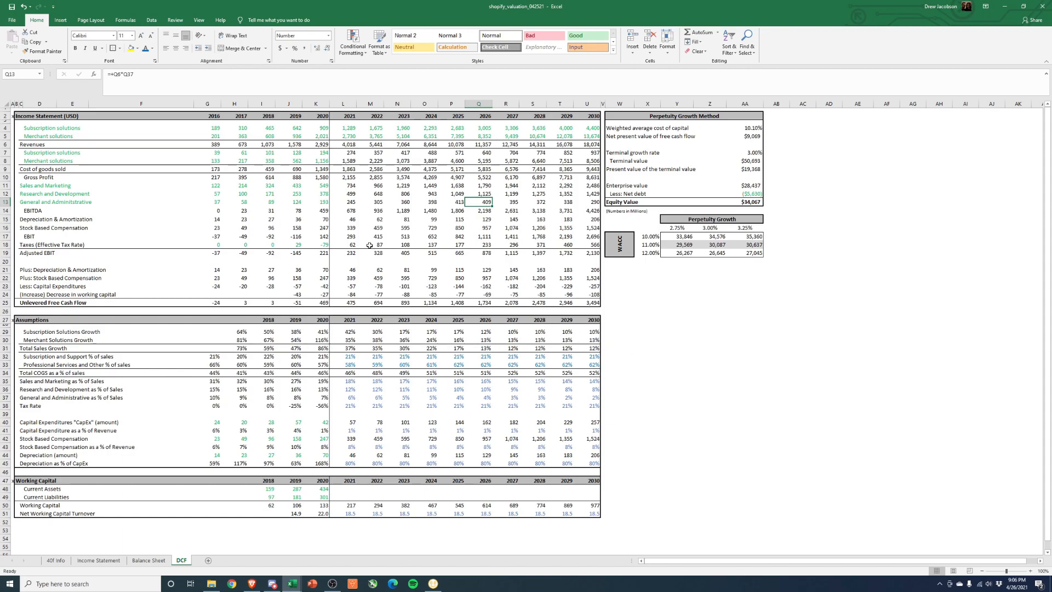
Step: Compare the DCF operating expense forecasts and percentages with the future looking cost assumptions on the 40f Info sheet
left_click_drag(356, 186, 403, 193)
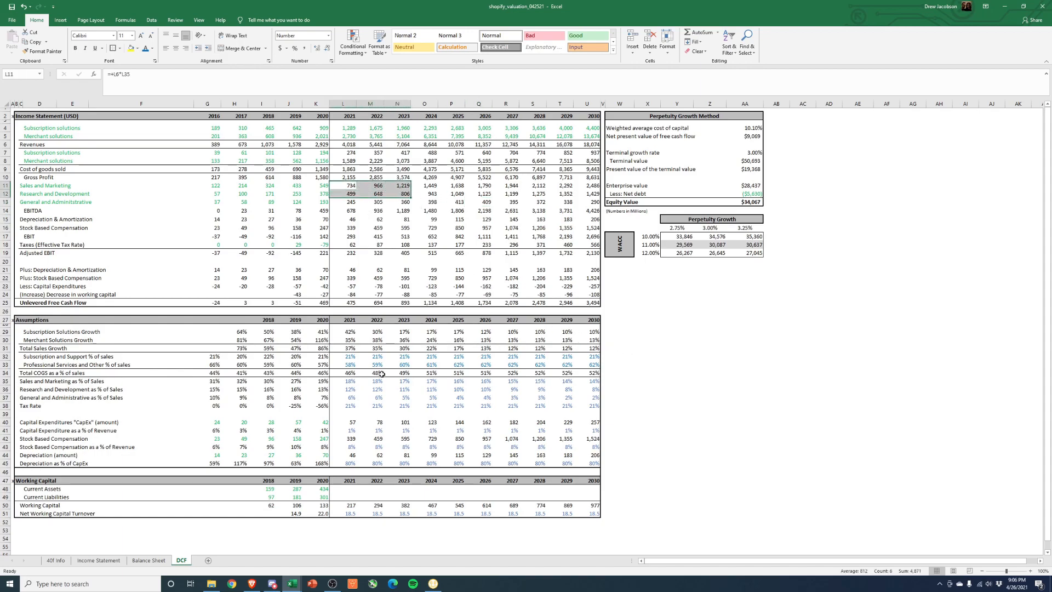
left_click_drag(349, 382, 603, 405)
left_click(56, 560)
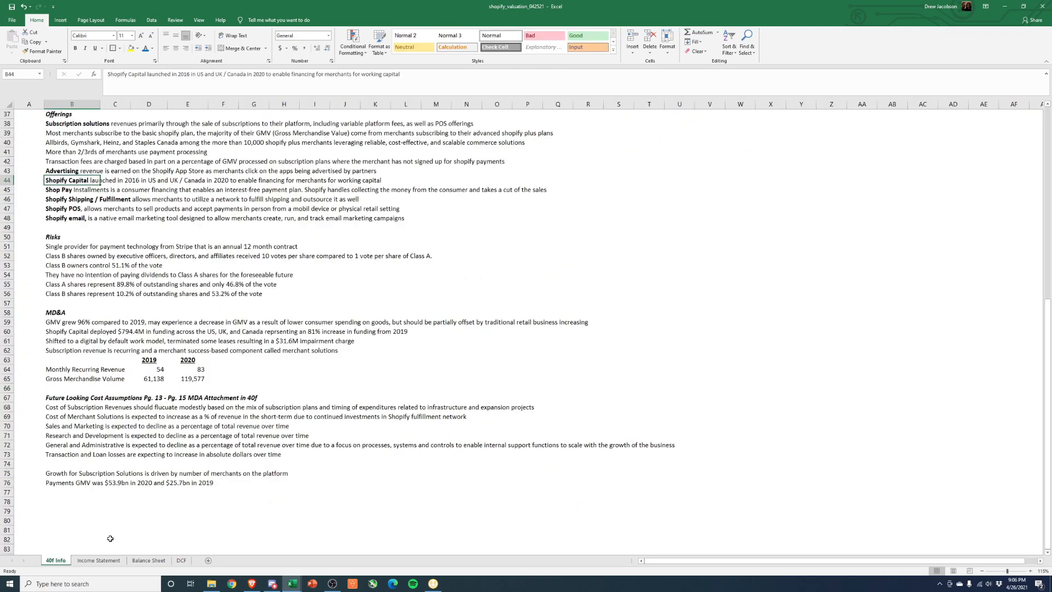
scroll(106, 528, "down", 2)
left_click(50, 341)
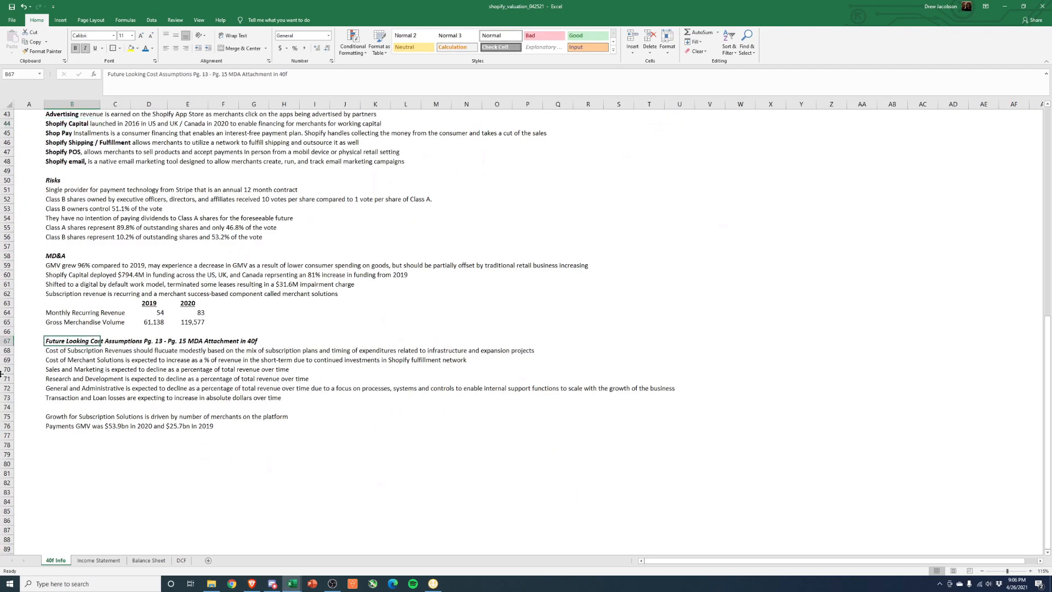
left_click_drag(50, 368, 52, 399)
left_click(249, 493)
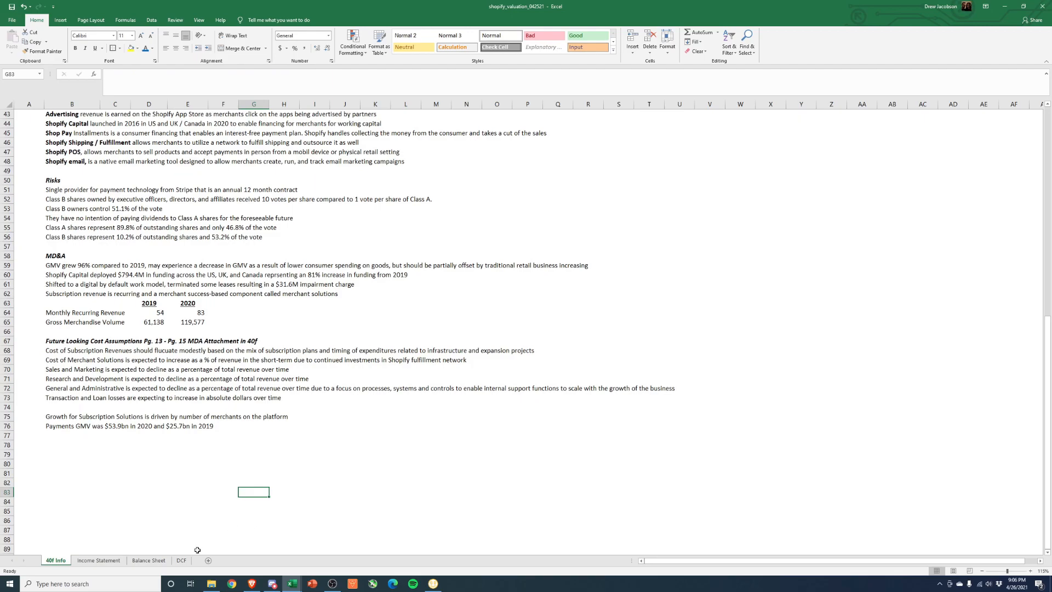
Step: Check the DCF's Subscription and Support % of sales forecasts against the cost of subscription revenues note on 40f Info
left_click(181, 560)
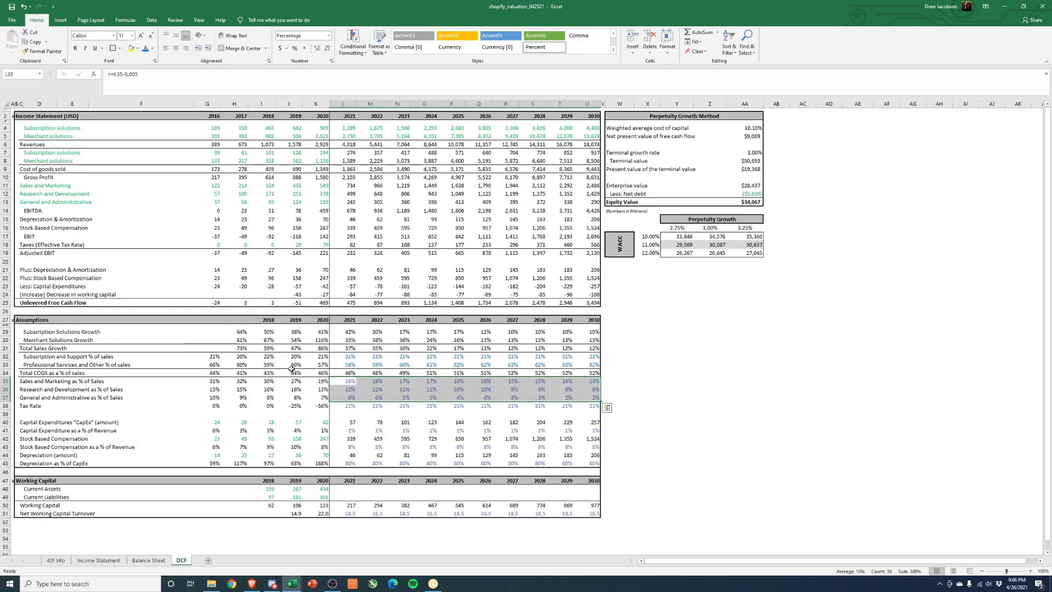
left_click(29, 357)
left_click_drag(348, 357, 570, 356)
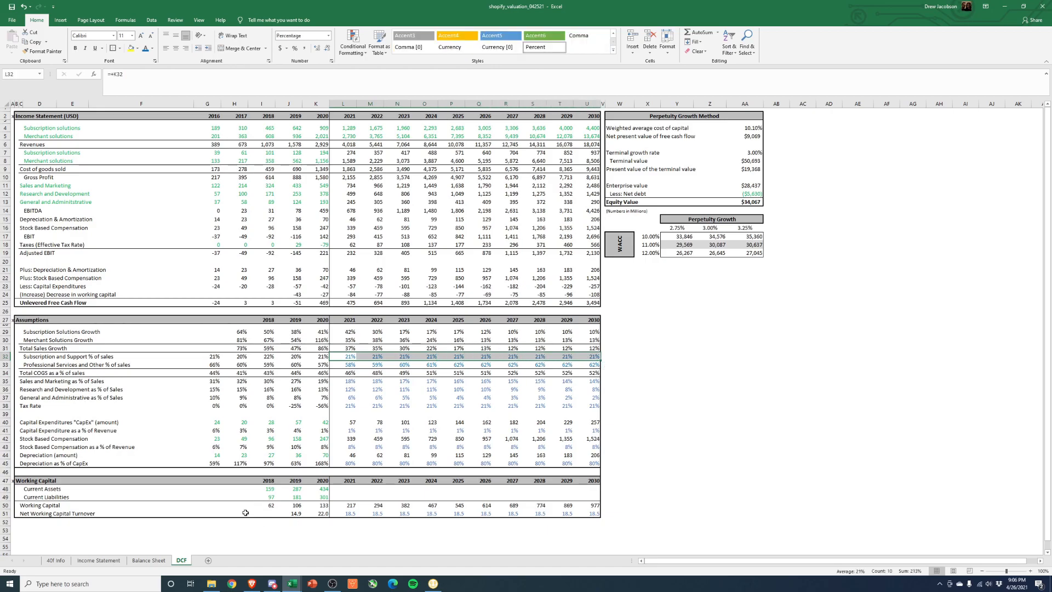
left_click(55, 560)
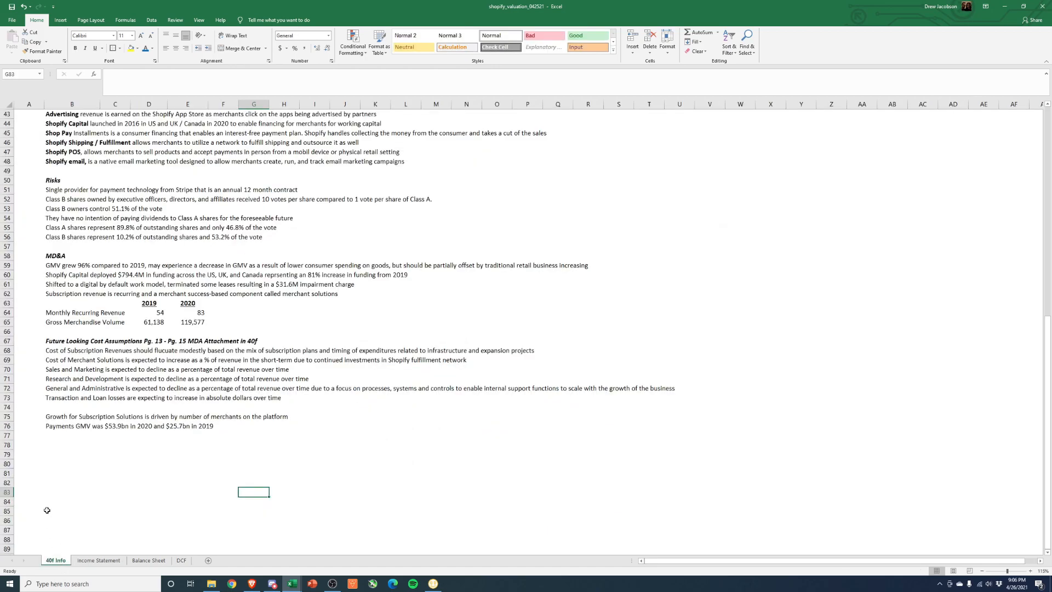
left_click(50, 352)
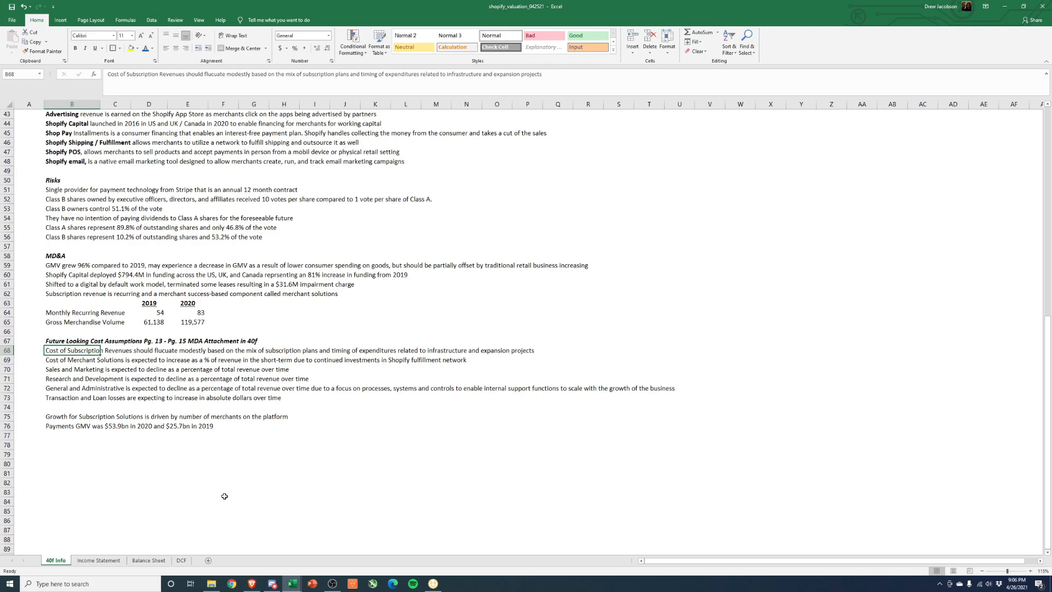
left_click(182, 561)
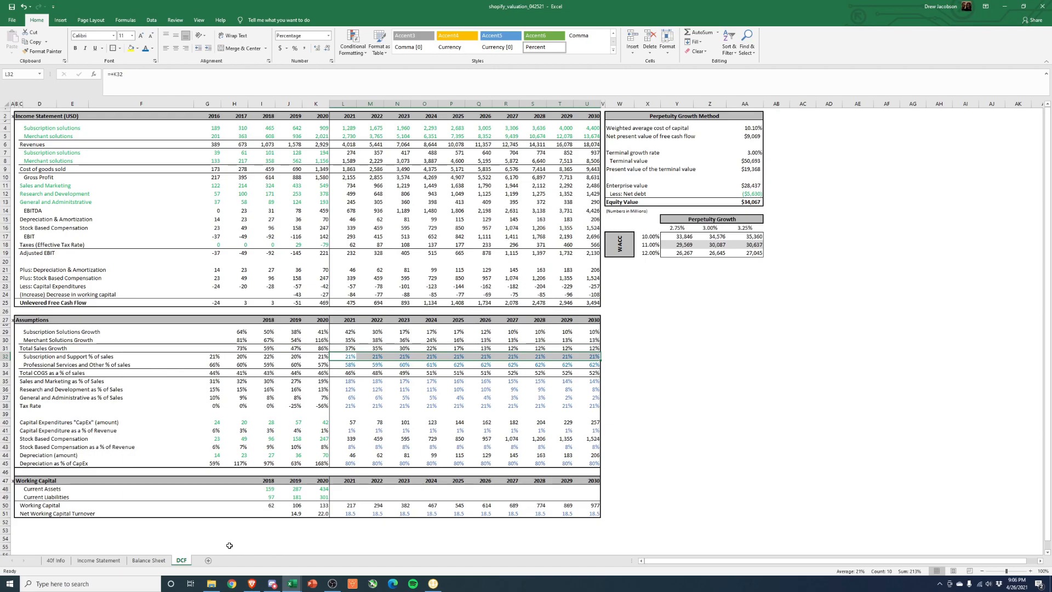
left_click_drag(212, 356, 591, 357)
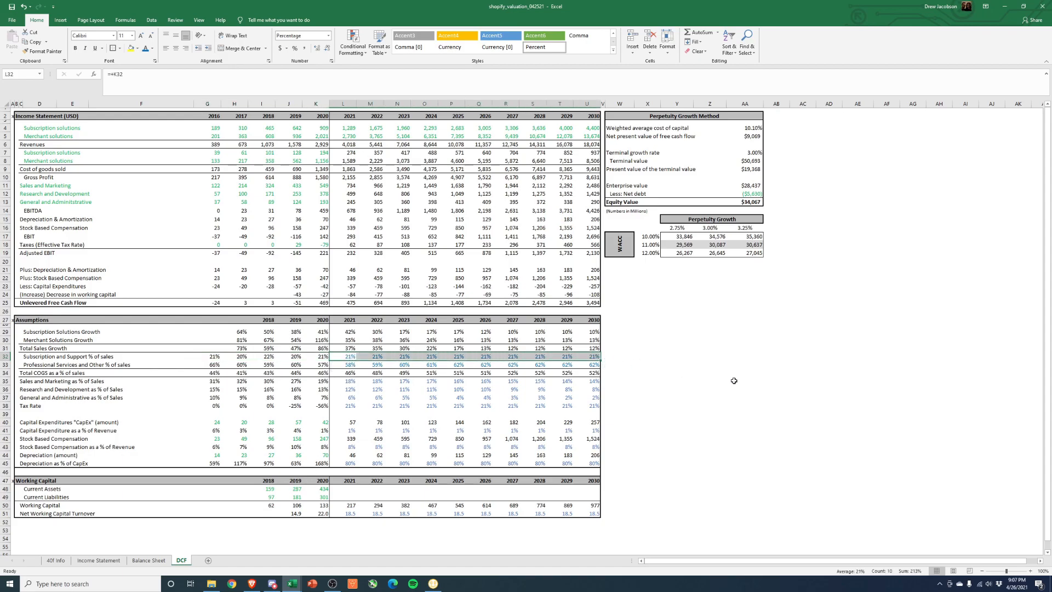
Step: Read the Cost of Merchant Solutions note on 40f Info and review the DCF's historical Professional Services and Other % of sales
left_click(55, 560)
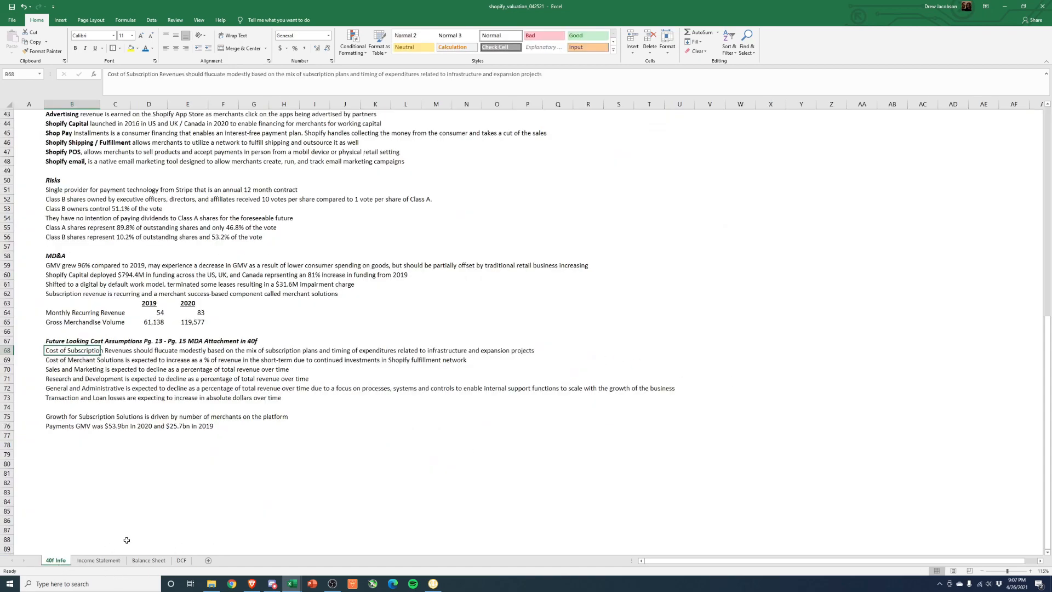
left_click(54, 363)
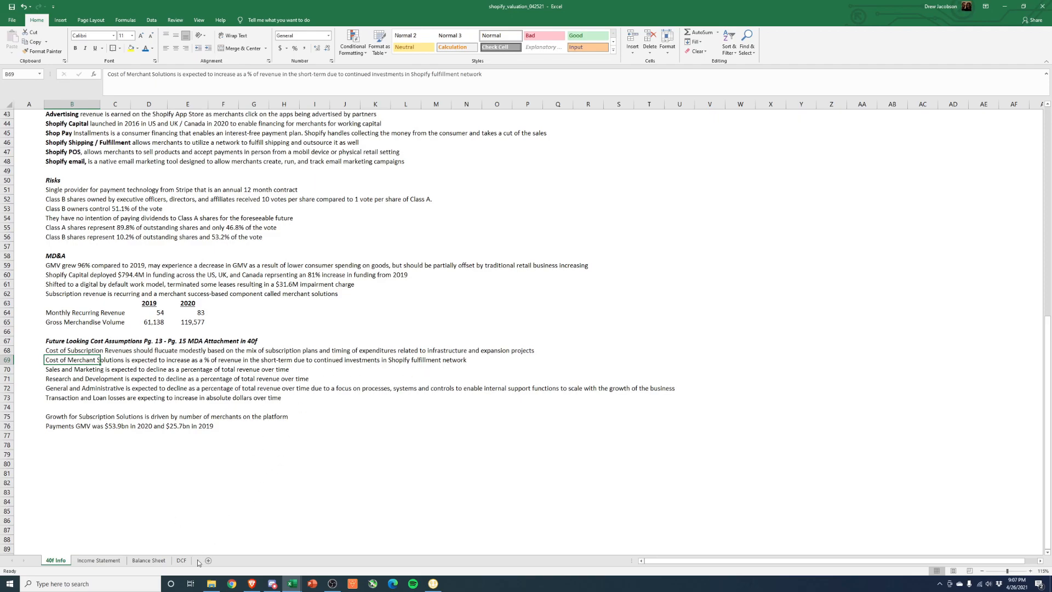
left_click(179, 560)
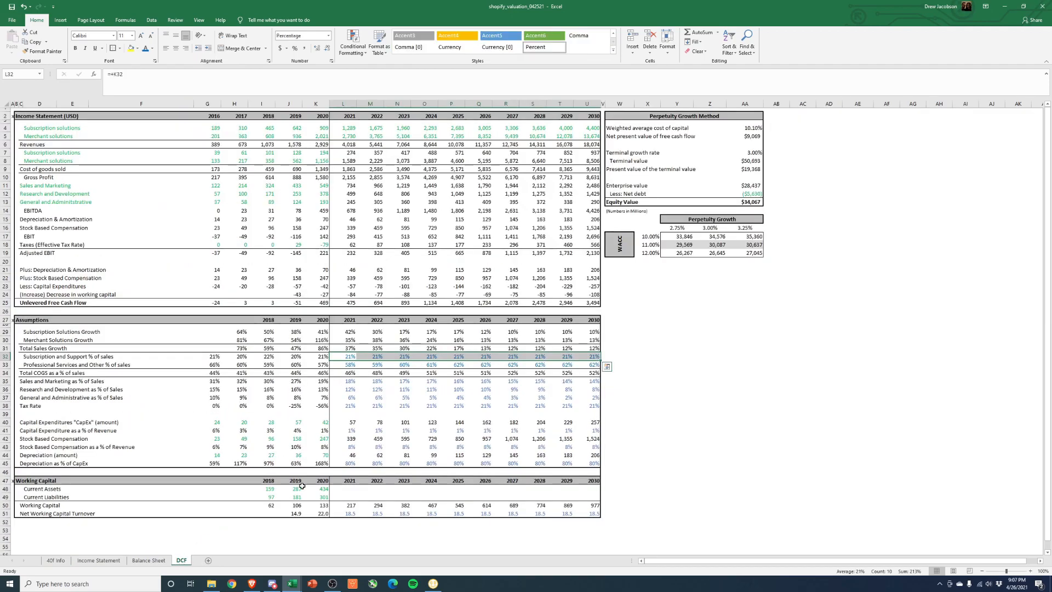
left_click(349, 365)
left_click(215, 365)
left_click_drag(215, 365, 296, 365)
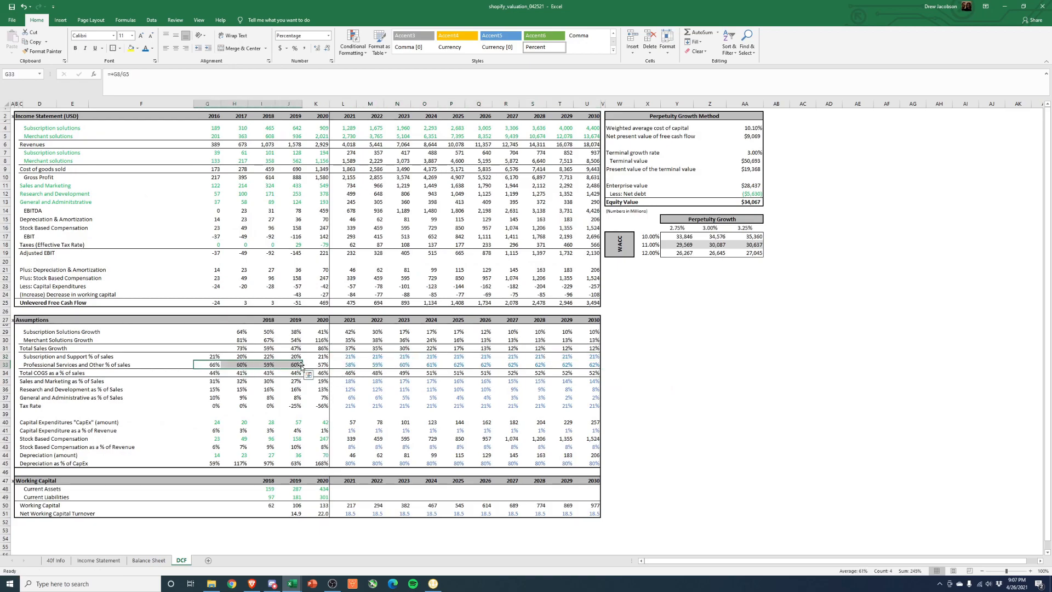
left_click(296, 365)
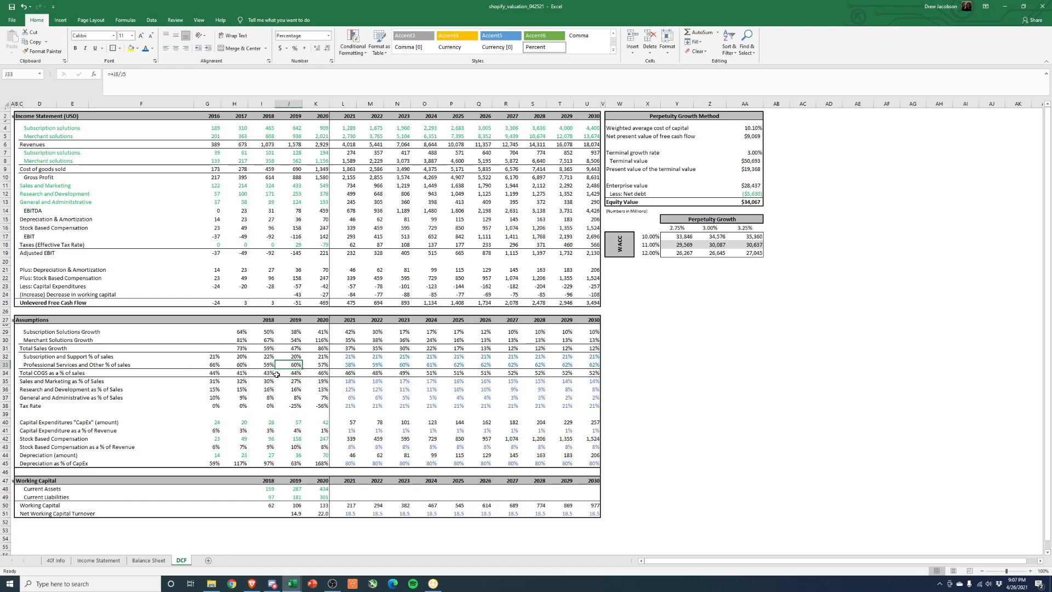
Step: Examine the Professional Services and Other % of sales assumptions year by year from 2021 through 2030
left_click(357, 366)
left_click(376, 364)
left_click(402, 365)
left_click(427, 366)
left_click(467, 365)
left_click(453, 365)
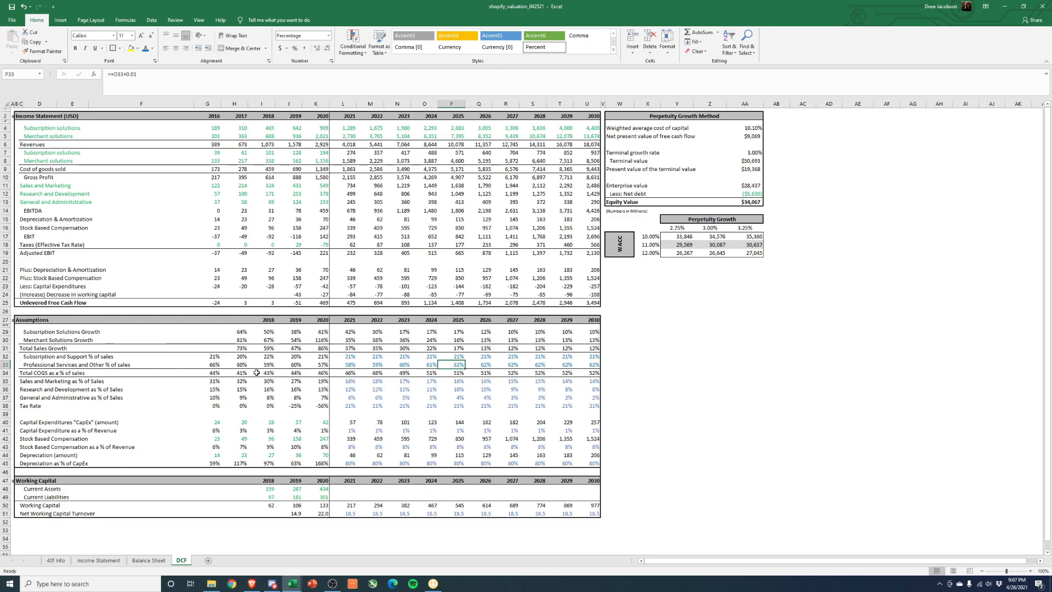
left_click_drag(528, 365, 596, 365)
left_click(648, 364)
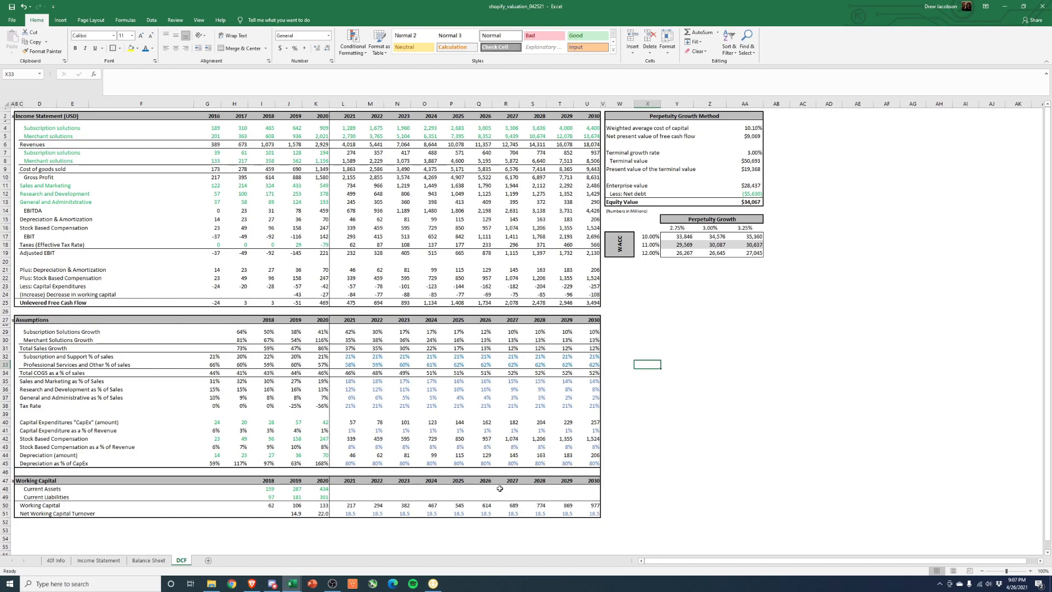
Step: Review Total Sales Growth from 2021 through 2030 in the DCF assumptions
left_click(352, 350)
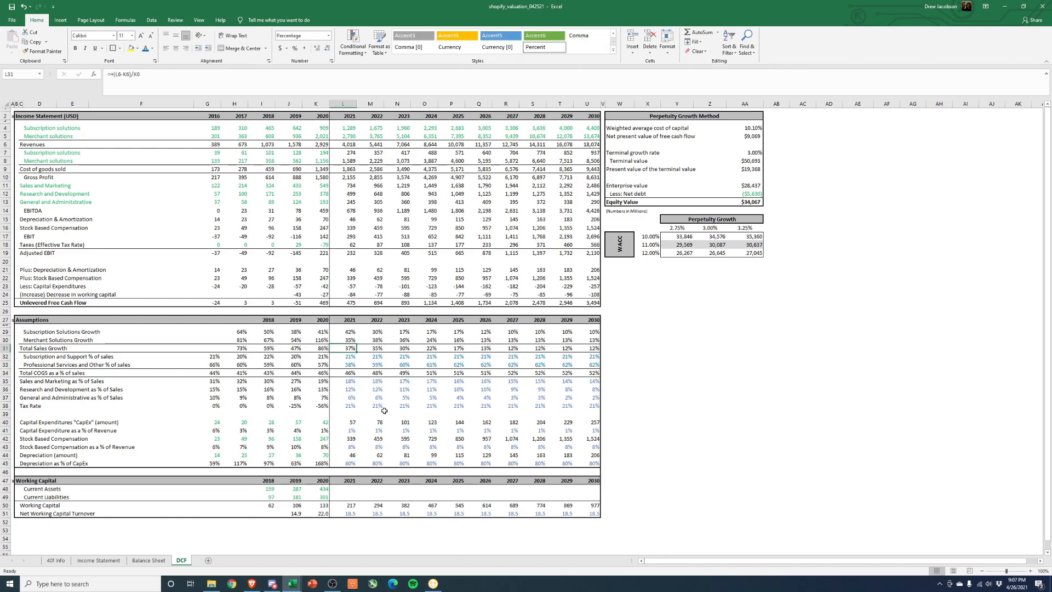
left_click_drag(375, 349, 591, 347)
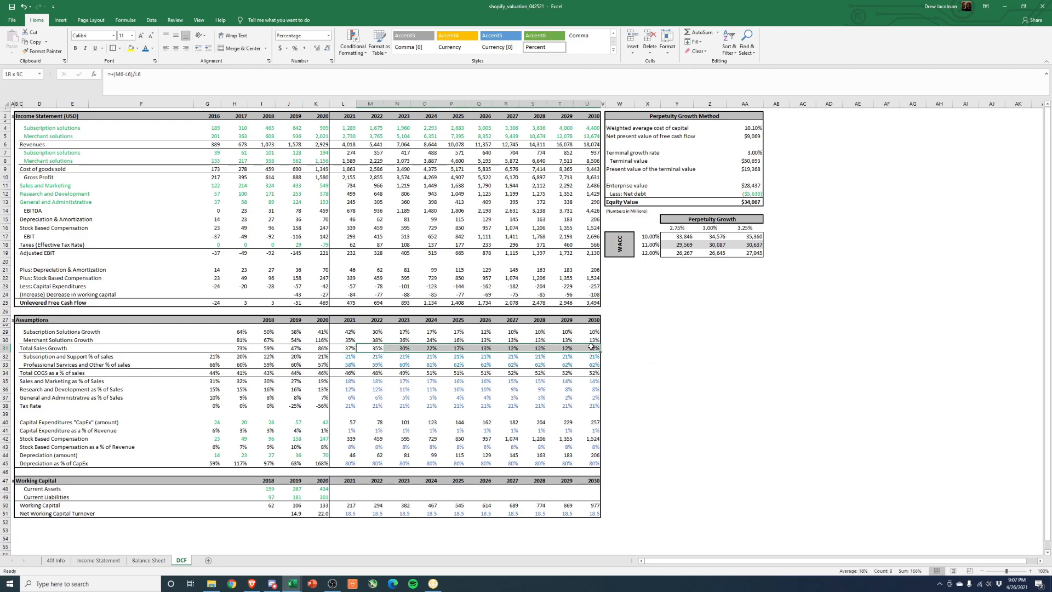
left_click(353, 349)
left_click(592, 349)
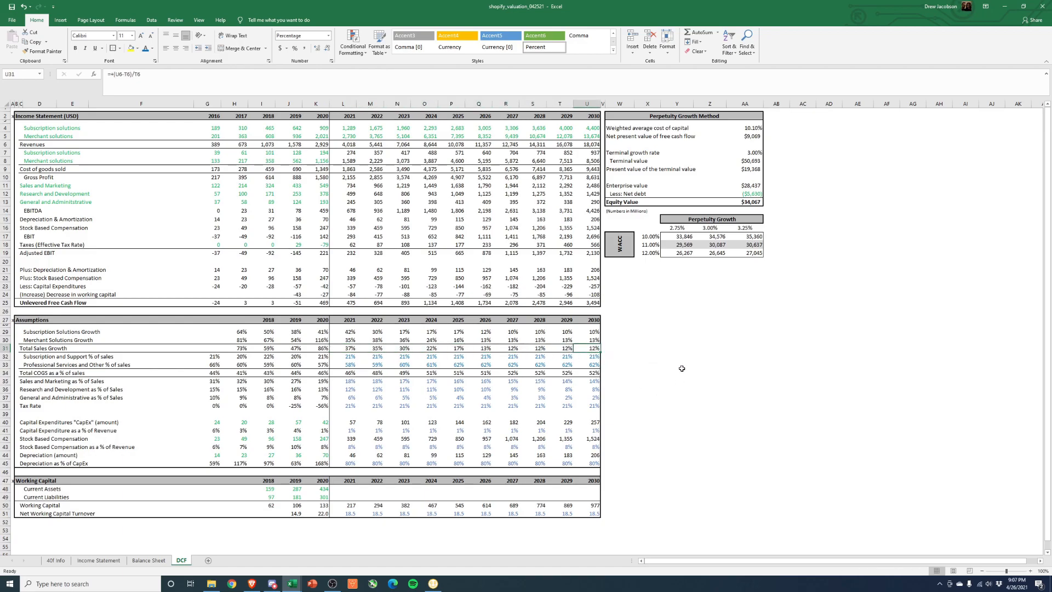
Step: Set the terminal growth rate in the Perpetuity Growth Method to 5%
left_click(754, 155)
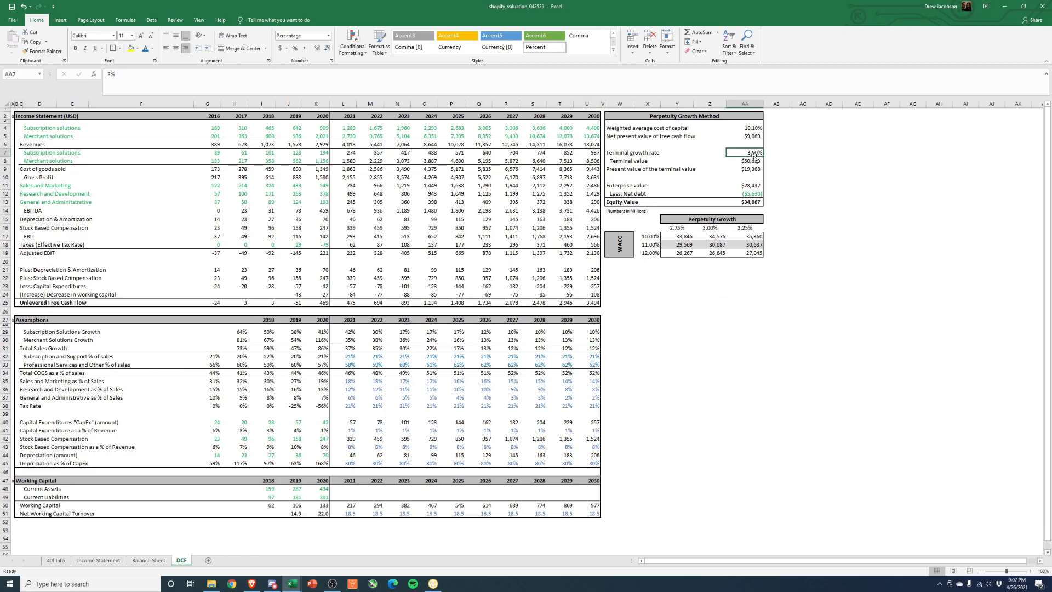
type("5")
key("Return")
key("Up")
Step: Set the low and high perpetuity growth rates in the WACC sensitivity table to 4% and 6%
left_click(709, 236)
key("Up")
key("Right")
type("6")
key("Left")
key("Left")
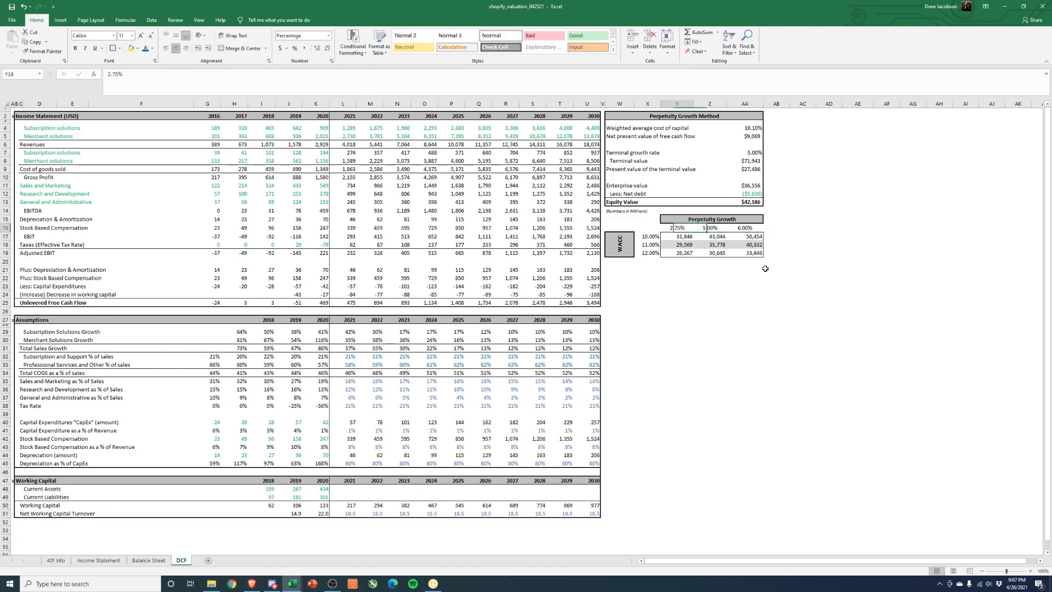
type("4")
key("ctrl+Return")
Step: Trace the Perpetuity Growth Method valuation upward from Equity Value through its component cells
left_click(752, 201)
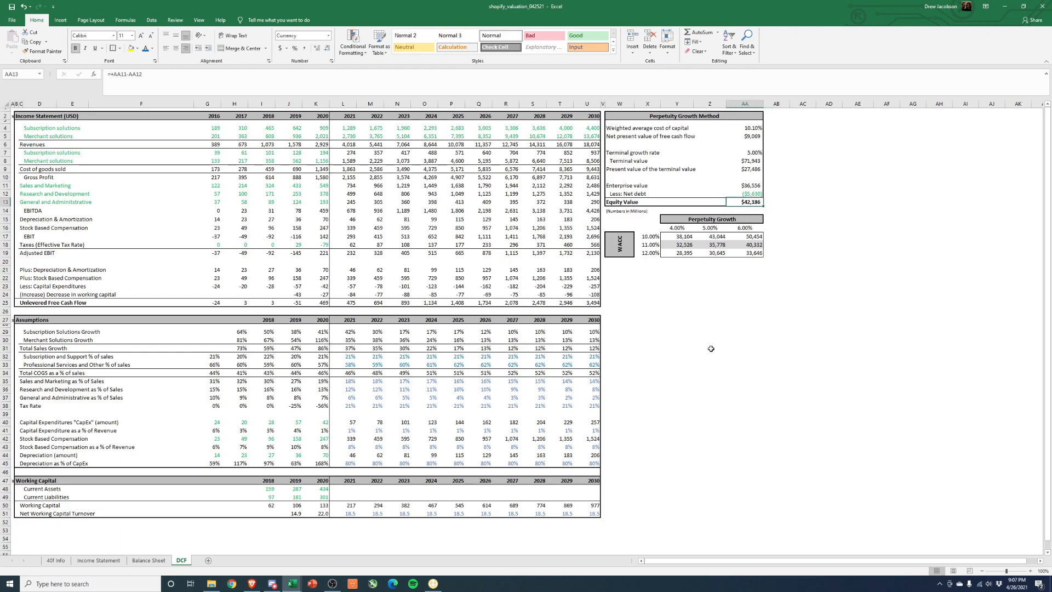
key("Up")
key("Up")
key("Up")
key("Up")
key("Up")
key("Up")
key("Up")
key("Up")
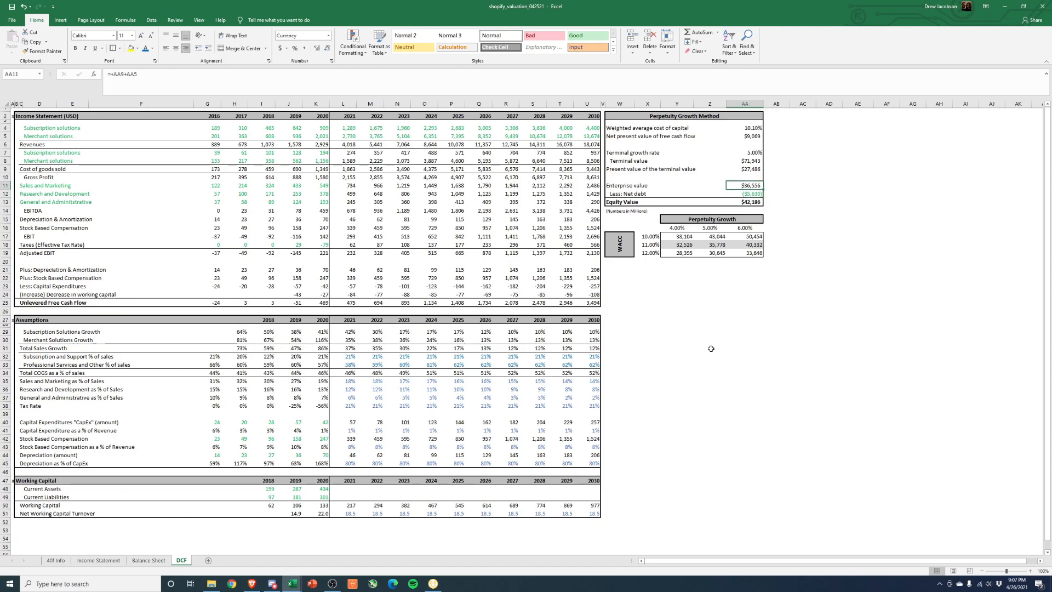
Step: Inspect the Perpetuity Growth Method formulas, including the present value of the terminal value and net debt
key("F2")
key("Return")
key("Down")
key("Down")
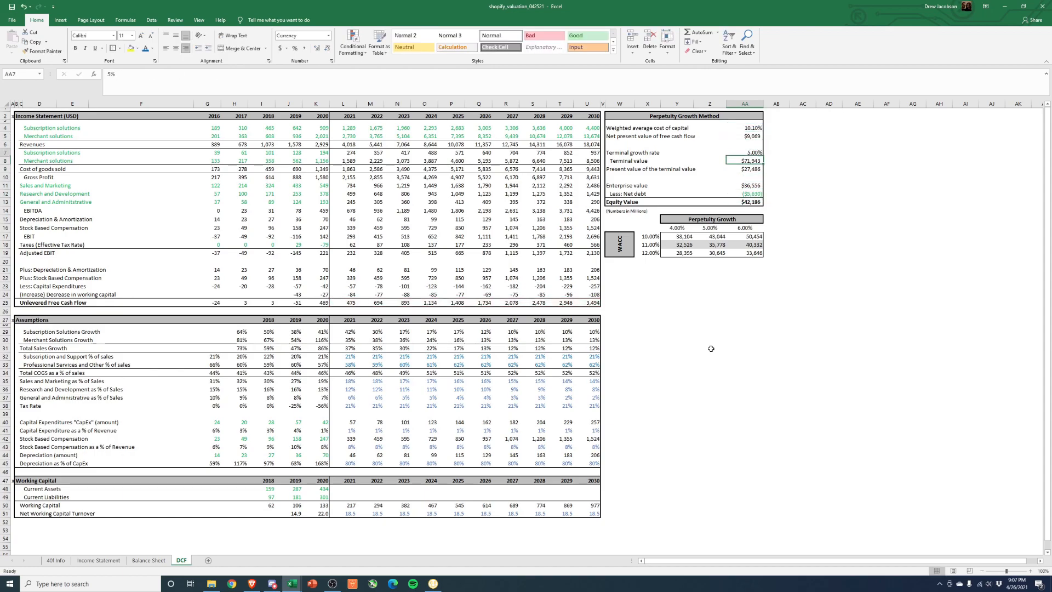
key("F2")
key("Return")
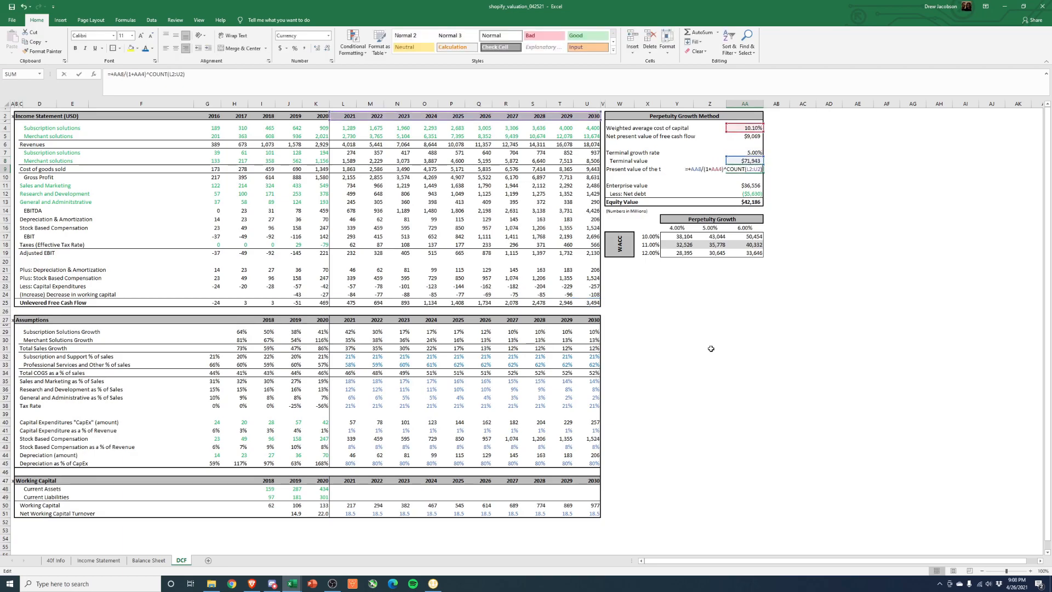
key("Down")
key("Down")
key("Down")
key("Down")
key("Up")
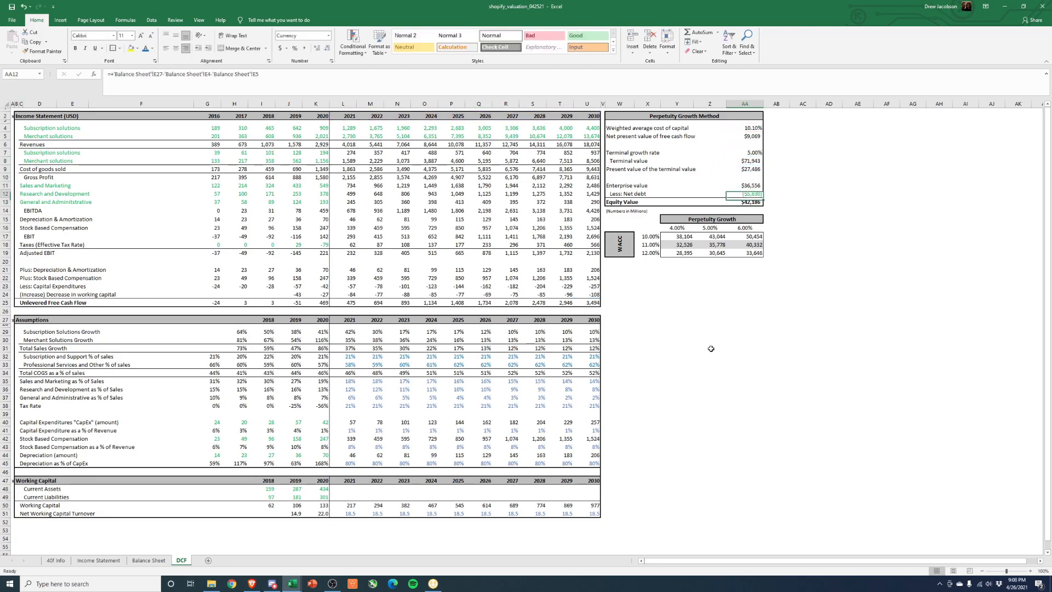
Step: Inspect the net debt and Equity Value formulas in the Perpetuity Growth Method
key("F2")
key("Return")
key("F2")
key("Return")
key("Right")
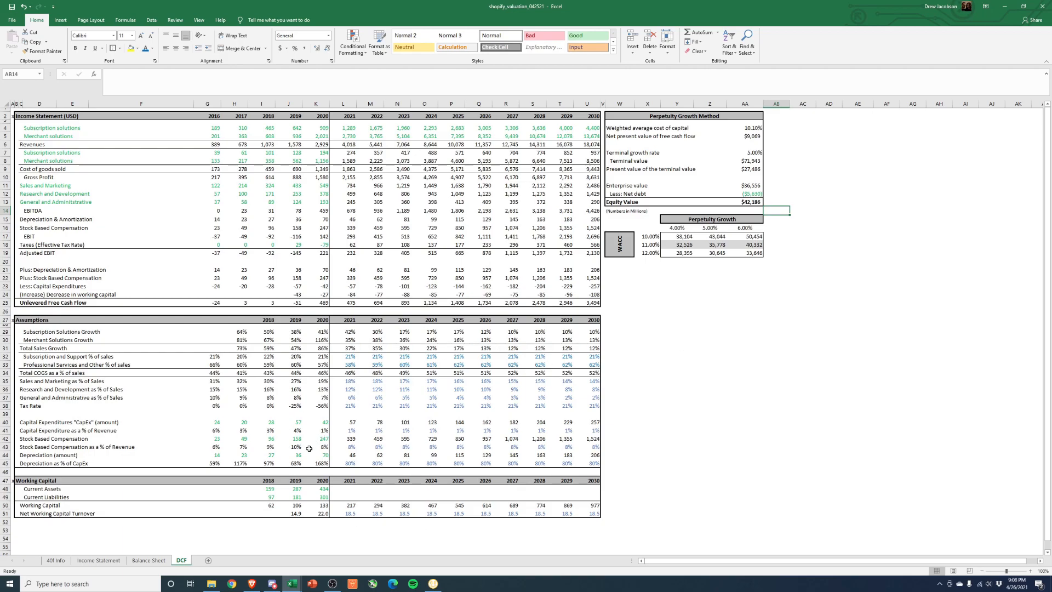
Step: On the Income Statement sheet, inspect the 2021 recurring revenue growth, Shopify Payments and Gross Merchandise Volume - Payments cells and their formulas
left_click(103, 563)
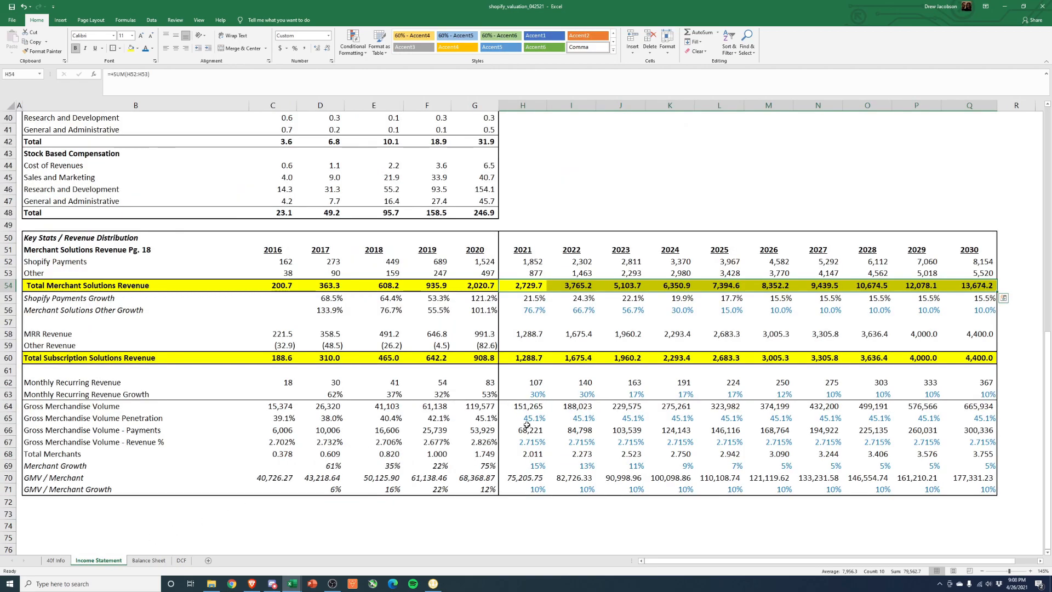
left_click(537, 395)
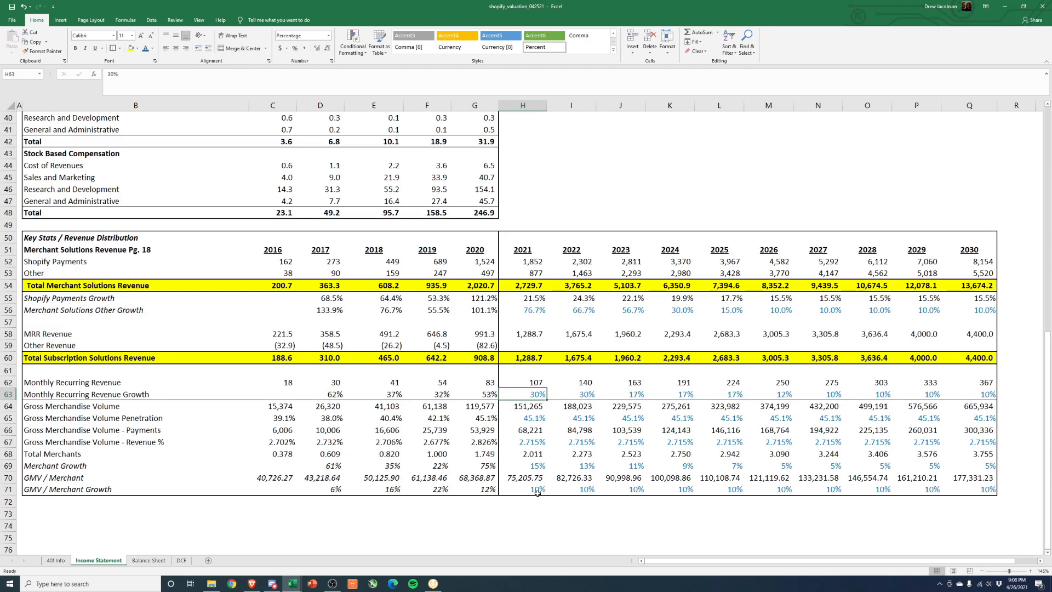
left_click(540, 262)
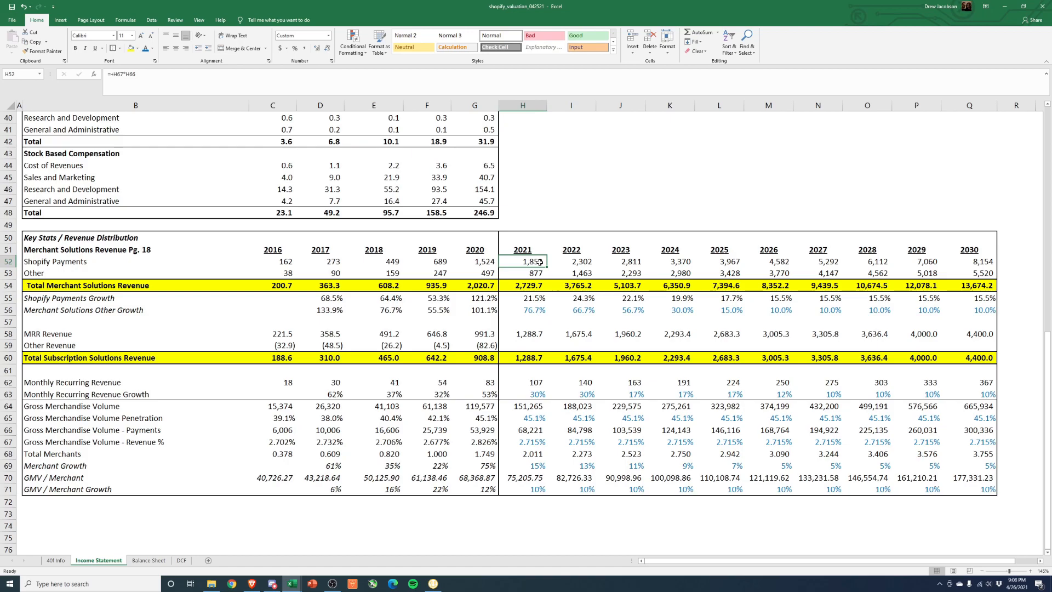
double_click(540, 262)
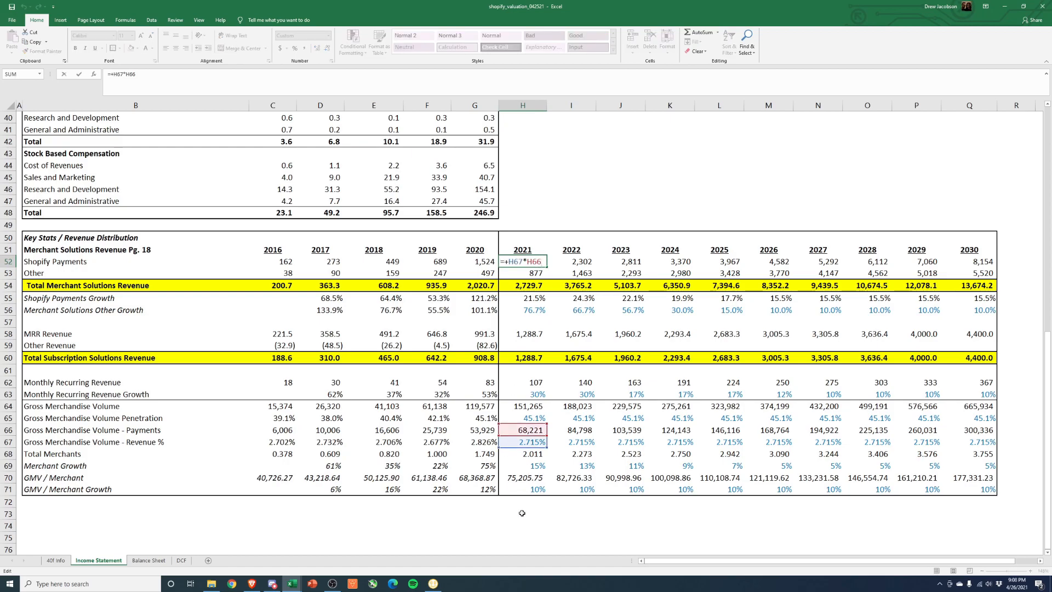
key("Return")
left_click(533, 431)
double_click(533, 431)
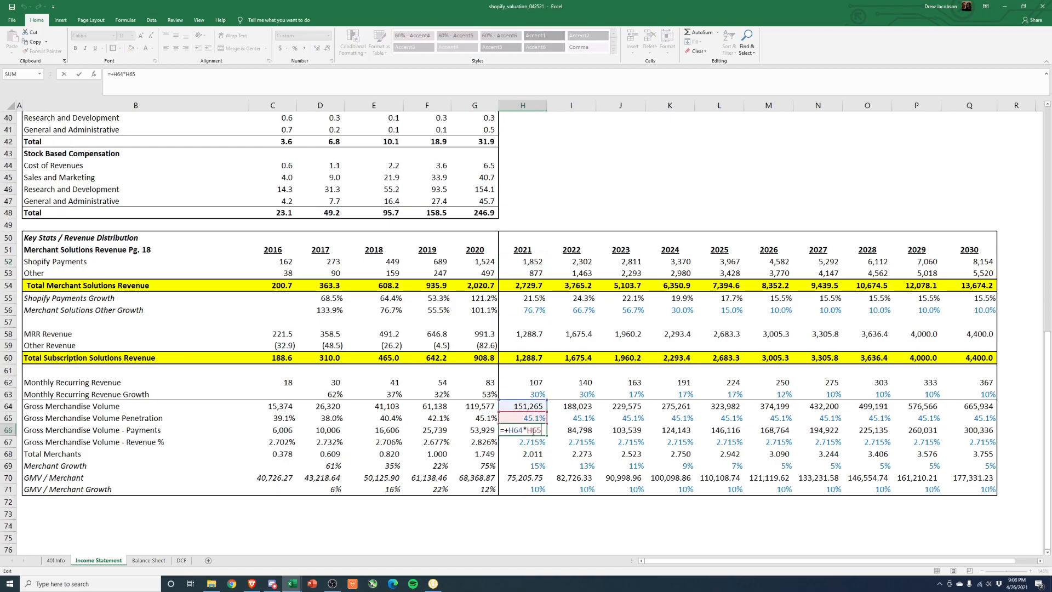
key("Escape")
Step: Set the 2021 Gross Merchandise Volume Penetration to the 2020 rate plus 0.03
key("Up")
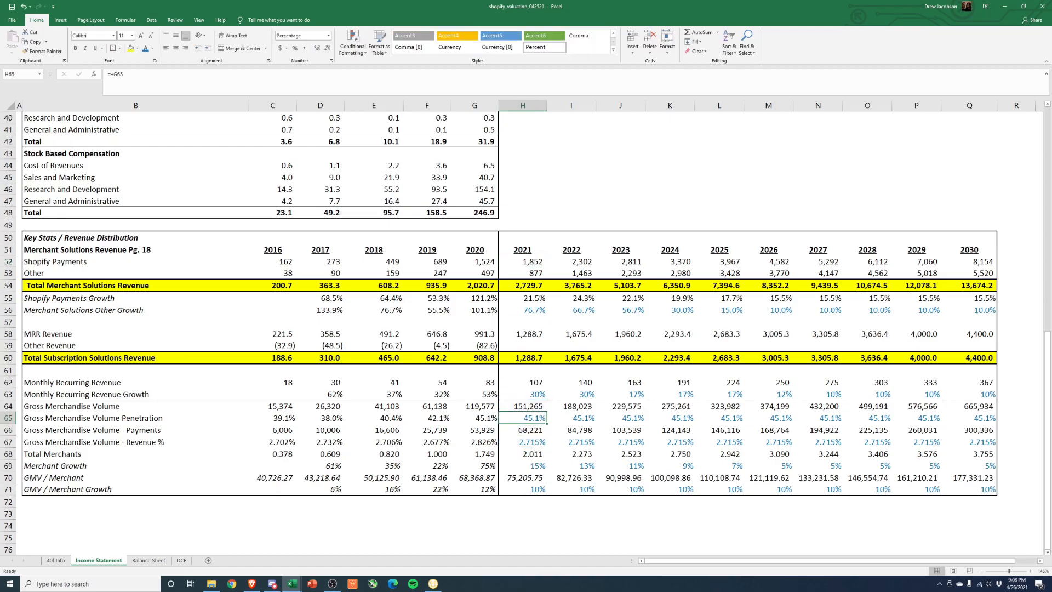
type("+")
key("Left")
type("+.03")
key("ctrl+Return")
Step: Copy the 2021 Gross Merchandise Volume Penetration formula, formulas only, across 2022 to 2030
key("ctrl+c")
key("Right")
key("shift+Right")
key("shift+Right")
key("shift+Right")
key("shift+Right")
key("shift+Right")
key("shift+Right")
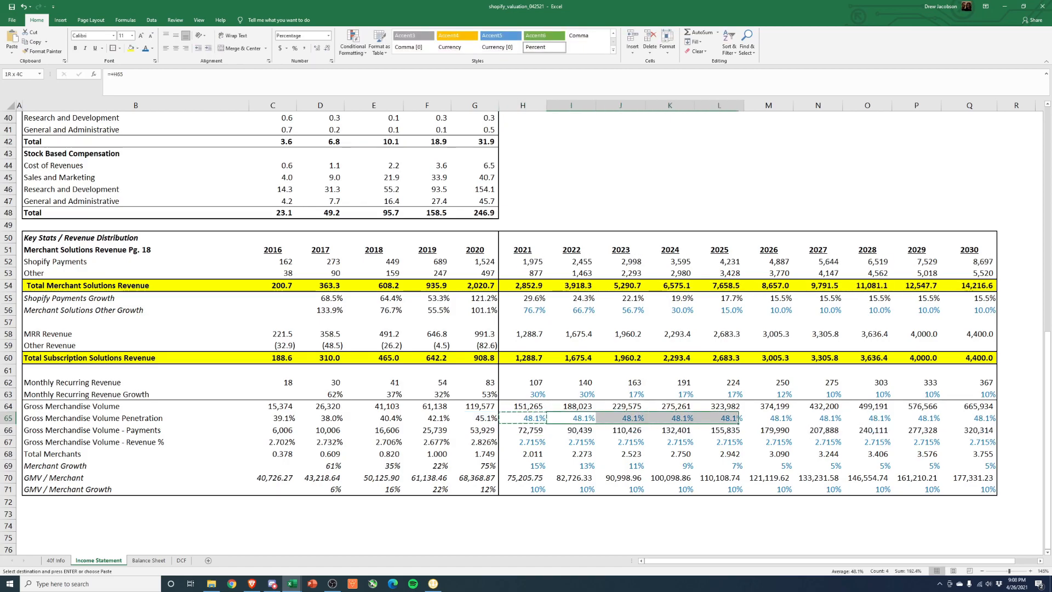
key("shift+Right")
key("shift+Right")
key("alt+e")
key("s")
key("f")
key("Return")
key("Escape")
key("Left")
key("Right")
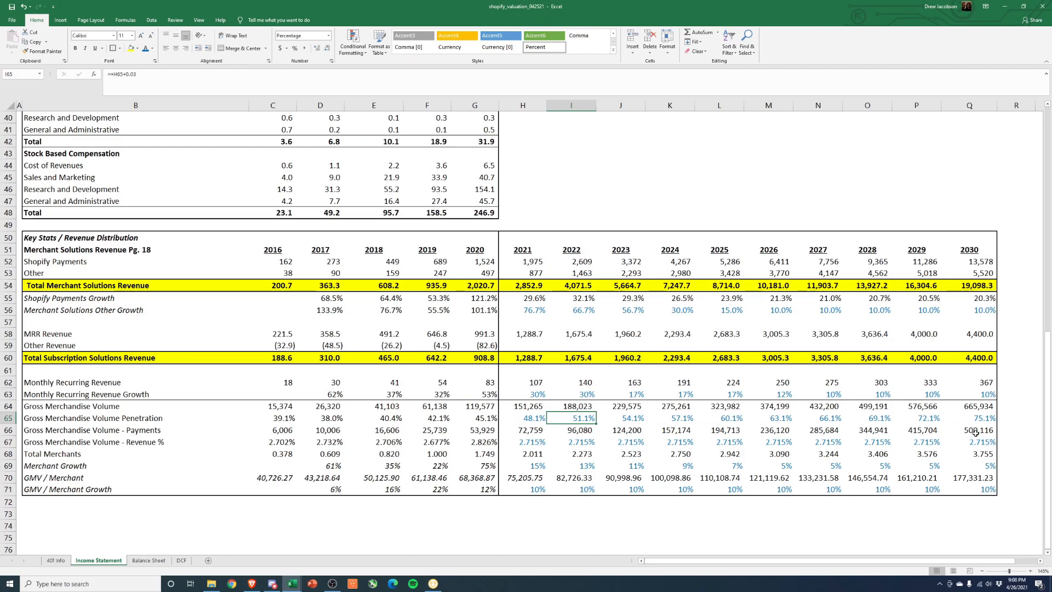
Step: Check the 2030 Gross Merchandise Volume - Payments figure and review the valuation on the DCF sheet
key("Down")
key("ctrl+Right")
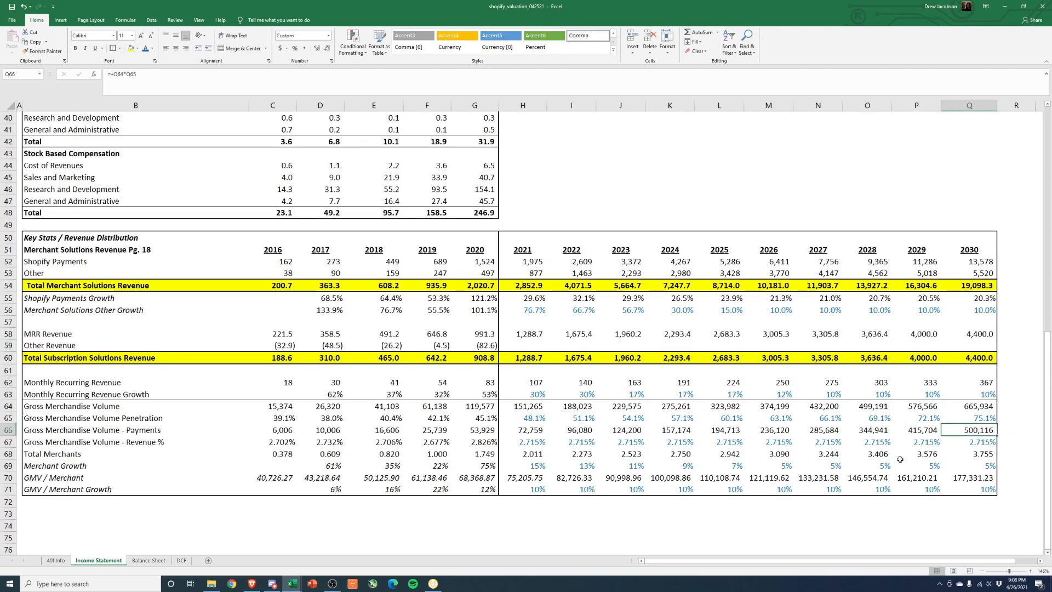
left_click(180, 561)
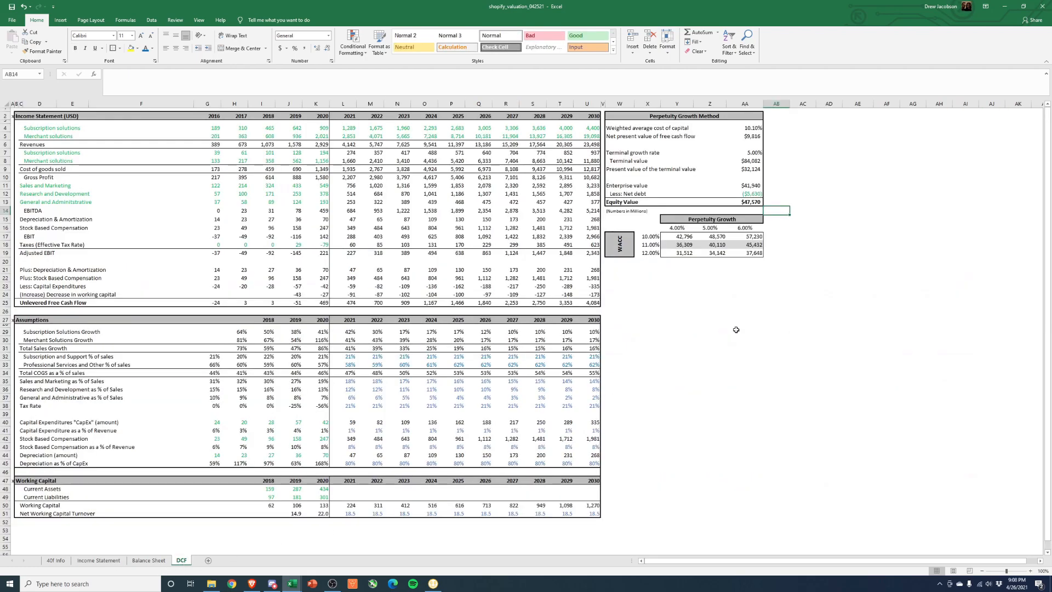
left_click(725, 331)
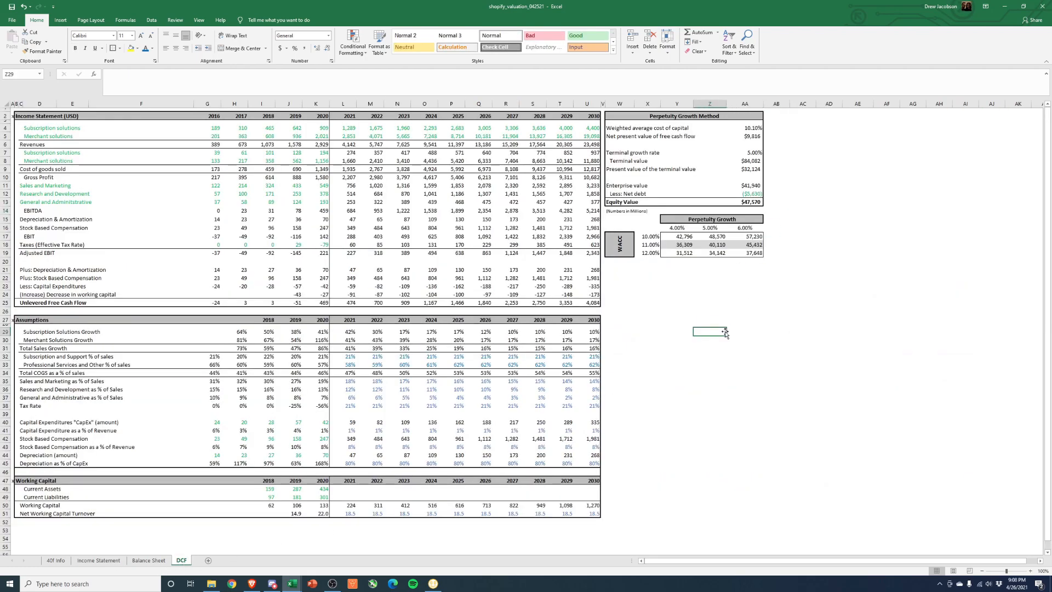
Step: Inspect the 2030 EBITDA and Gross Profit formulas in the DCF income statement
left_click(589, 179)
key("Down")
key("Down")
key("Down")
key("Down")
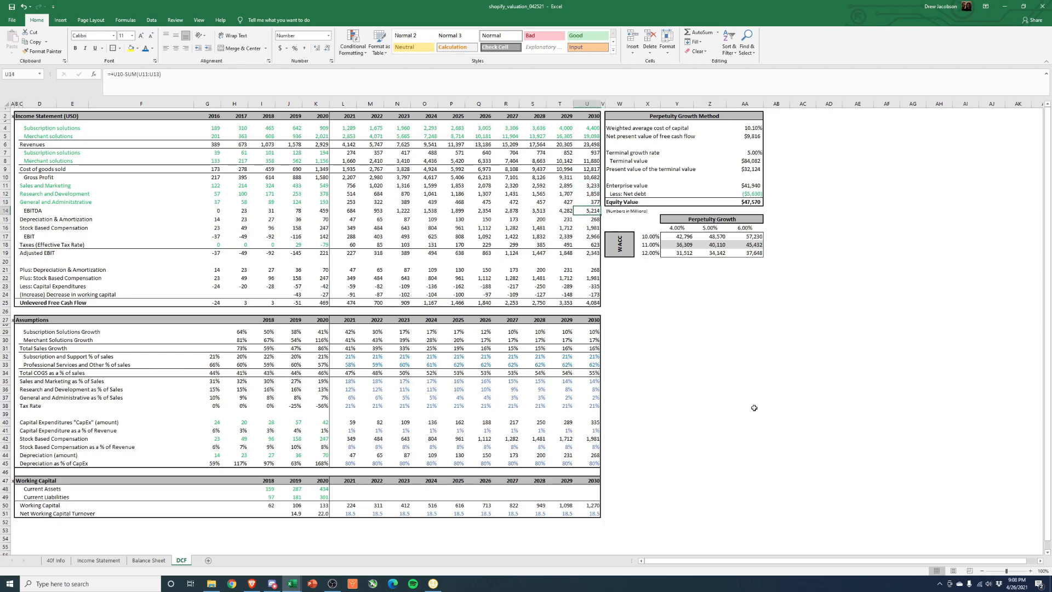
key("F2")
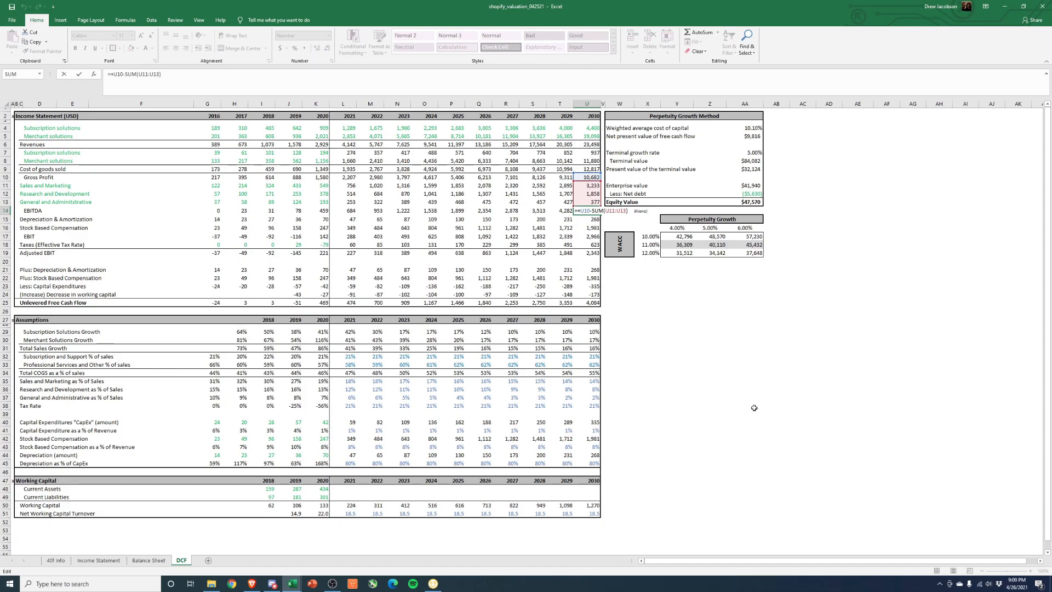
key("Escape")
key("Up")
key("Up")
key("Up")
key("Up")
key("F2")
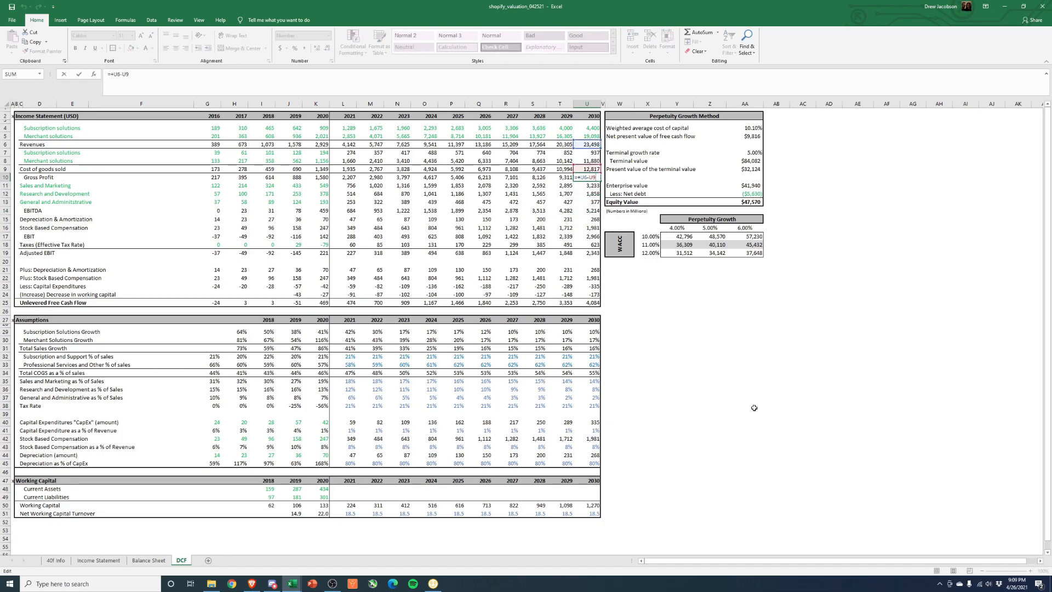
Step: Trace the 2030 DCF formulas from operating expenses down through taxes to Adjusted EBIT
key("Escape")
key("Down")
key("Down")
key("Down")
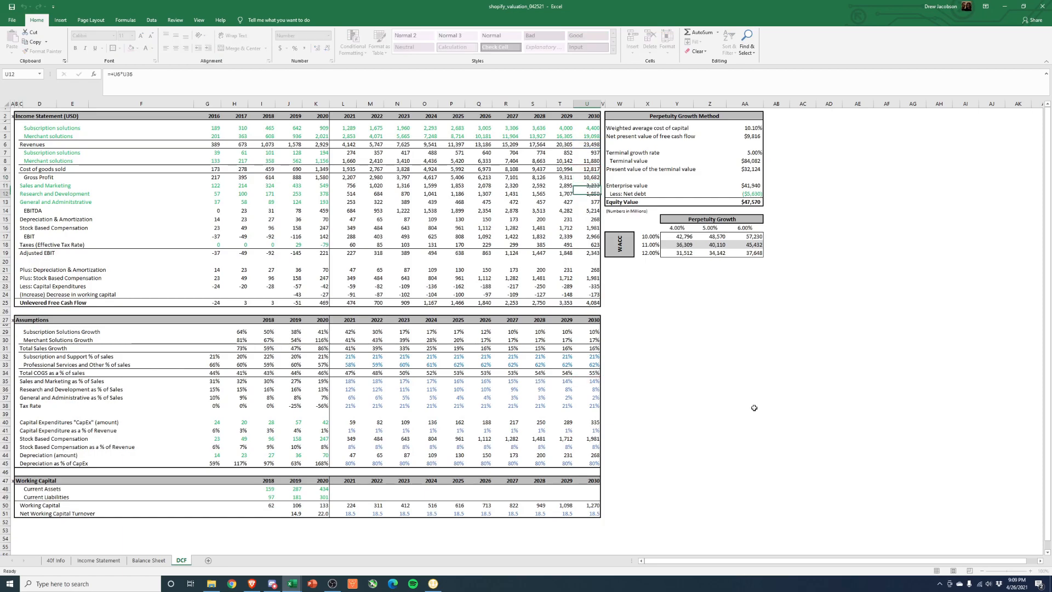
key("Down")
key("Down")
key("F2")
key("Escape")
key("Down")
key("Down")
key("F2")
key("Escape")
key("Down")
key("F2")
key("Escape")
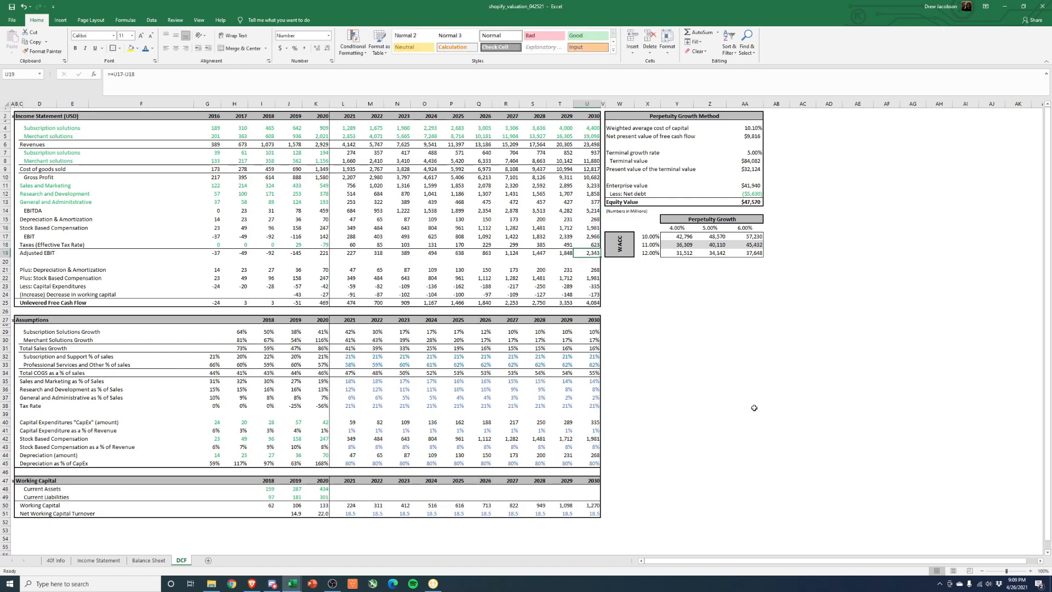
Step: Inspect the 2030 depreciation and stock compensation add-backs, capital expenditures and Unlevered Free Cash Flow formulas
key("Down")
key("Down")
key("Down")
key("F2")
key("Escape")
key("Down")
key("F2")
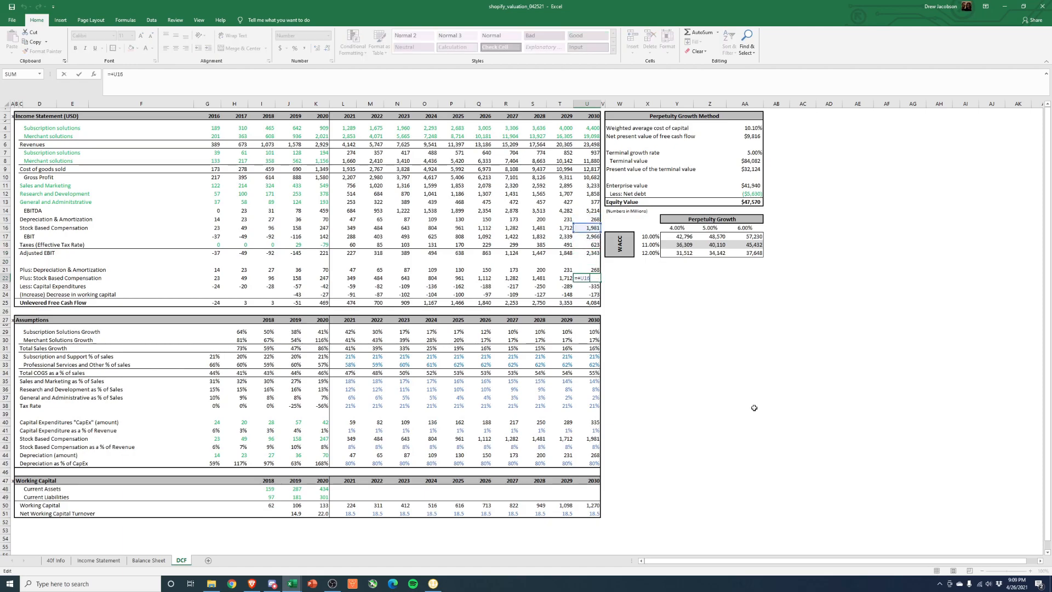
key("Escape")
key("Down")
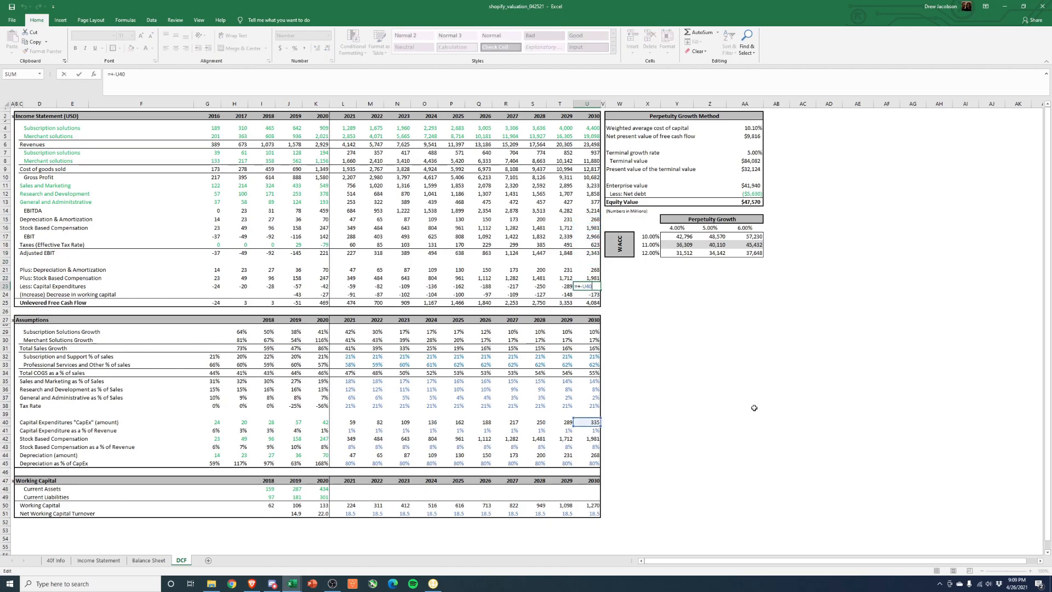
key("Down")
key("Down")
key("F2")
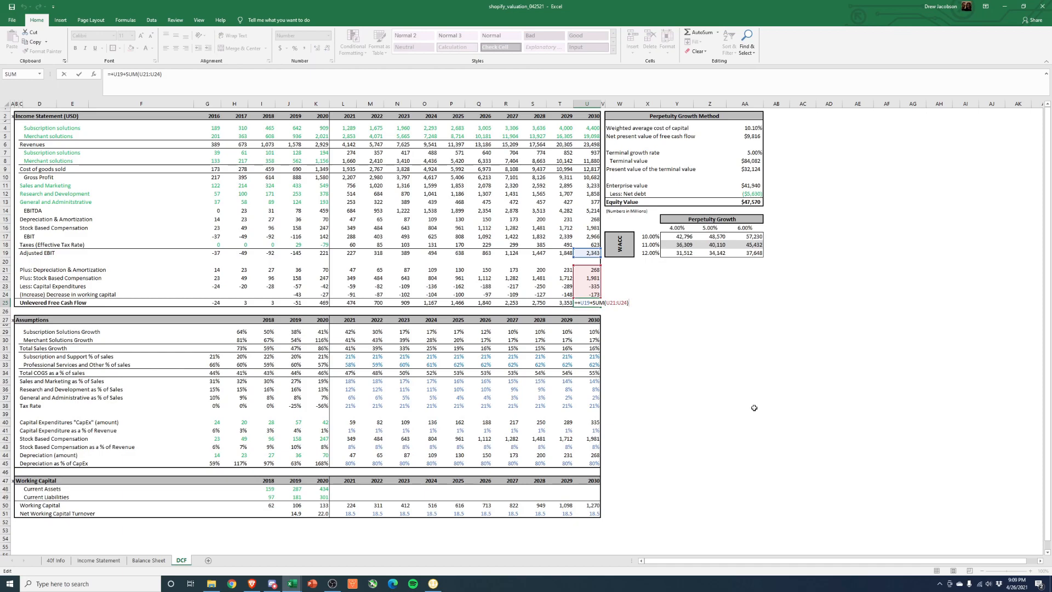
key("Escape")
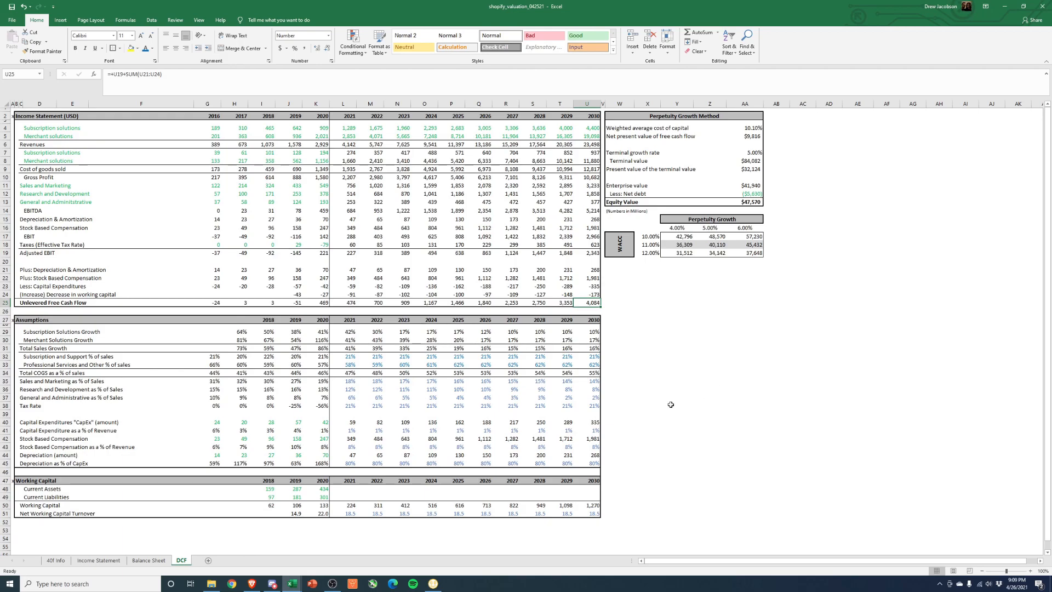
Step: Review the 2020 Shopify Payments, Other and MRR revenue and the 2021 recurring revenue growth on the Income Statement sheet
left_click(99, 560)
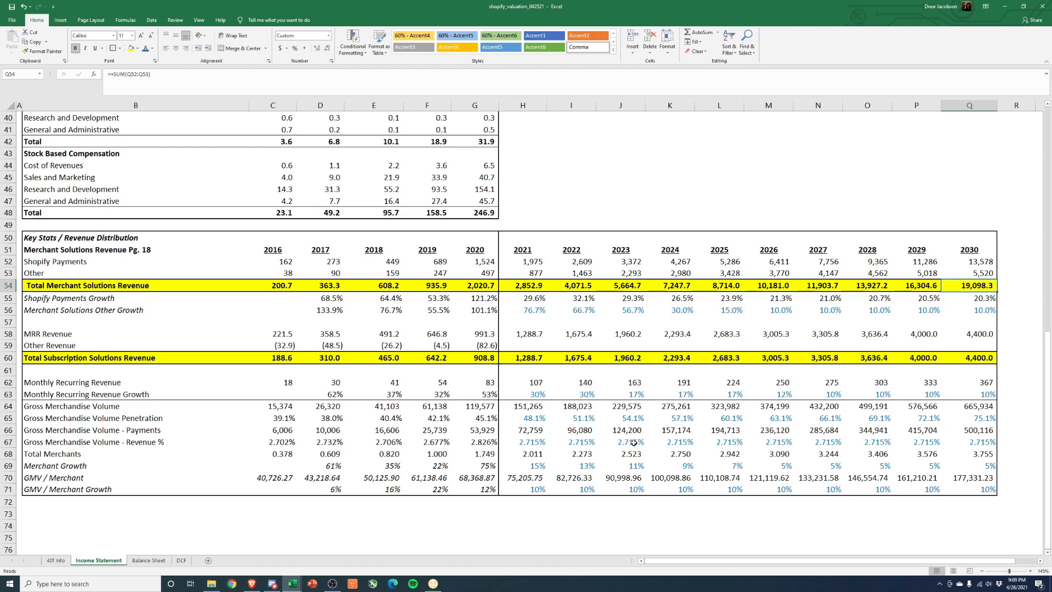
left_click(486, 262)
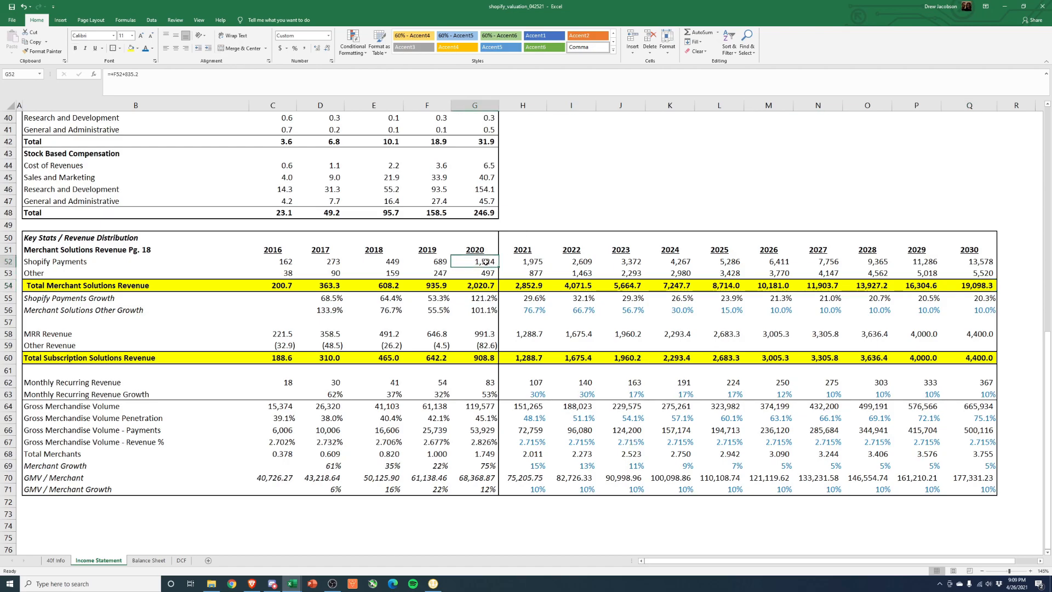
left_click(489, 274)
left_click(481, 334)
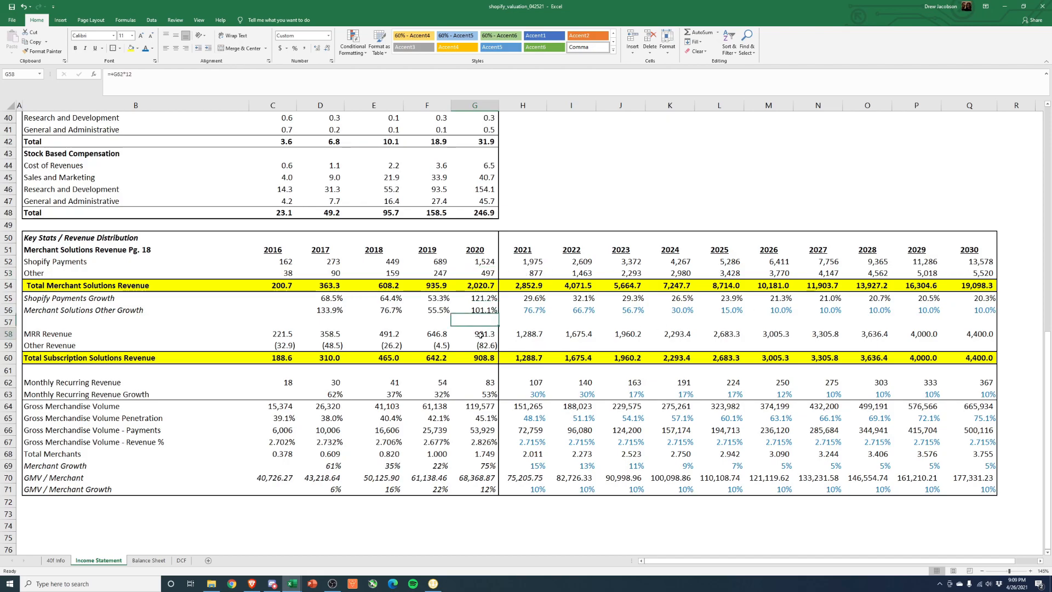
left_click(528, 336)
left_click(526, 383)
double_click(526, 394)
key("Escape")
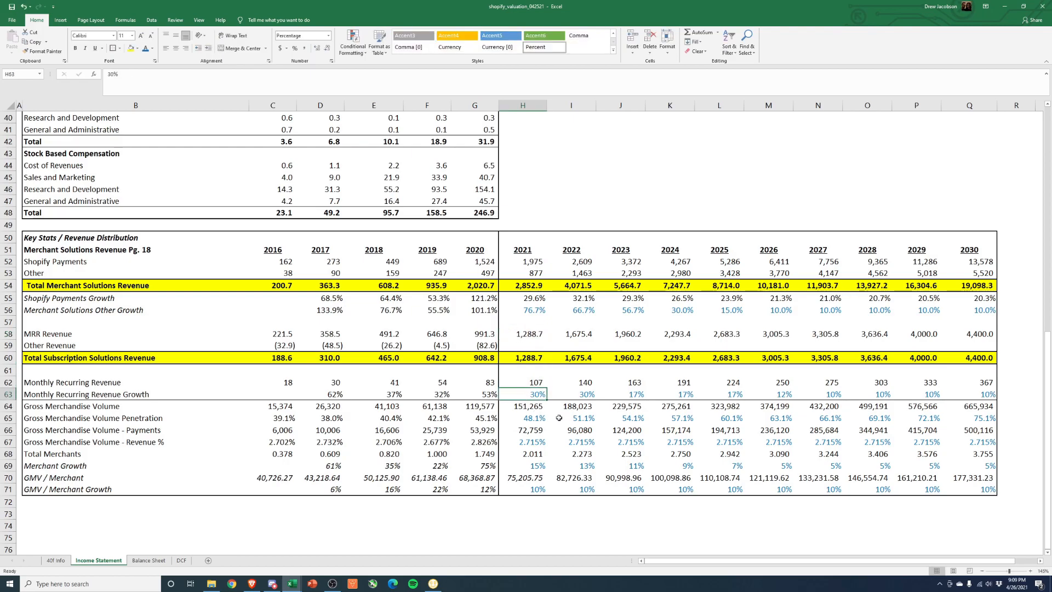
Step: Link the 2023 Monthly Recurring Revenue Growth to the 2022 rate
key("Right")
key("Right")
type("=h63")
key("ctrl+Return")
key("ctrl+c")
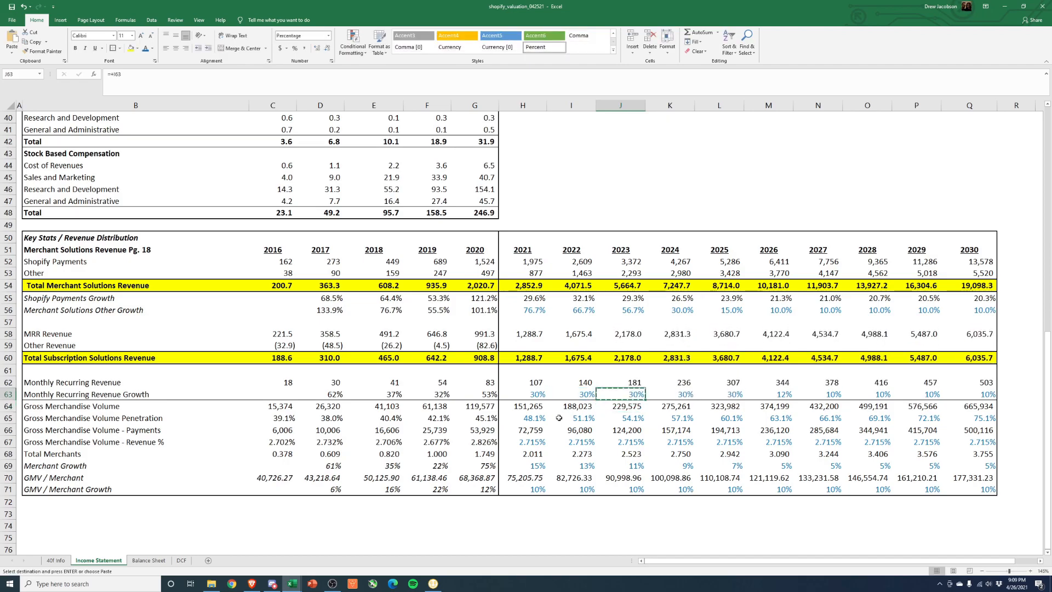
Step: Link the 2026 Monthly Recurring Revenue Growth to the 2025 rate
key("Right")
key("Right")
key("Right")
type("+")
key("Left")
key("Tab")
Step: Try linking the 2027 Monthly Recurring Revenue Growth to the 2026 rate
type("+")
key("ctrl+Left")
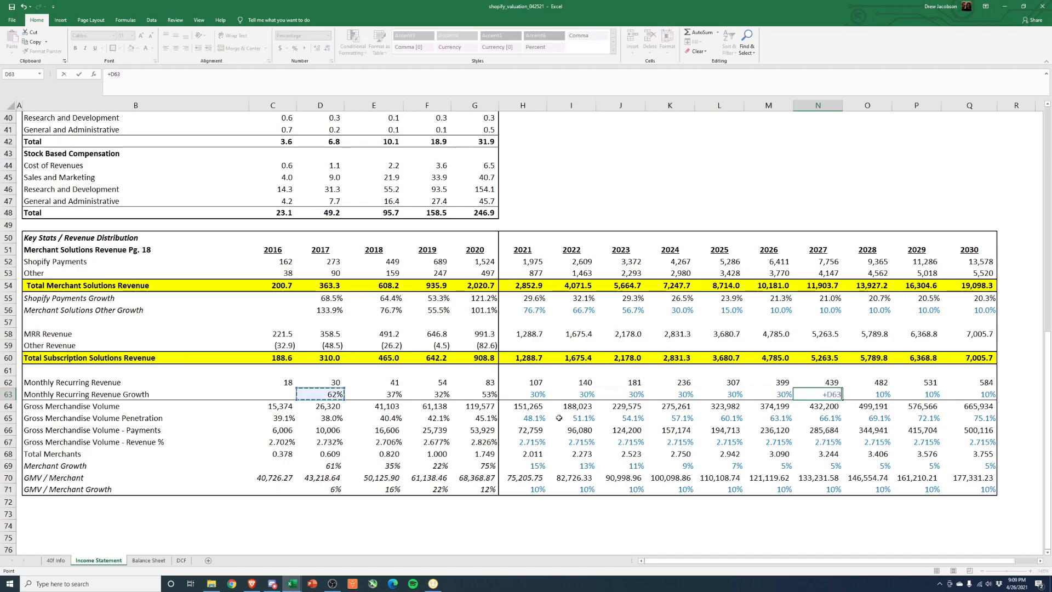
key("Right")
key("Right")
key("Right")
key("Right")
key("Right")
key("Right")
key("Right")
key("Right")
key("Right")
key("Return")
Step: Try 2027 Monthly Recurring Revenue Growth rates of 20%, 10% and 15%
key("Up")
type("20")
key("Return")
key("Up")
key("Right")
key("Left")
type("10")
key("Return")
key("Up")
type("15")
key("Return")
Step: Set the 2027 Monthly Recurring Revenue Growth to 17%
key("Up")
type("17")
key("Return")
key("Up")
Step: Compare 2020 with 2030 for total subscription revenue, total merchant revenue, Other and Shopify Payments
left_click(480, 358)
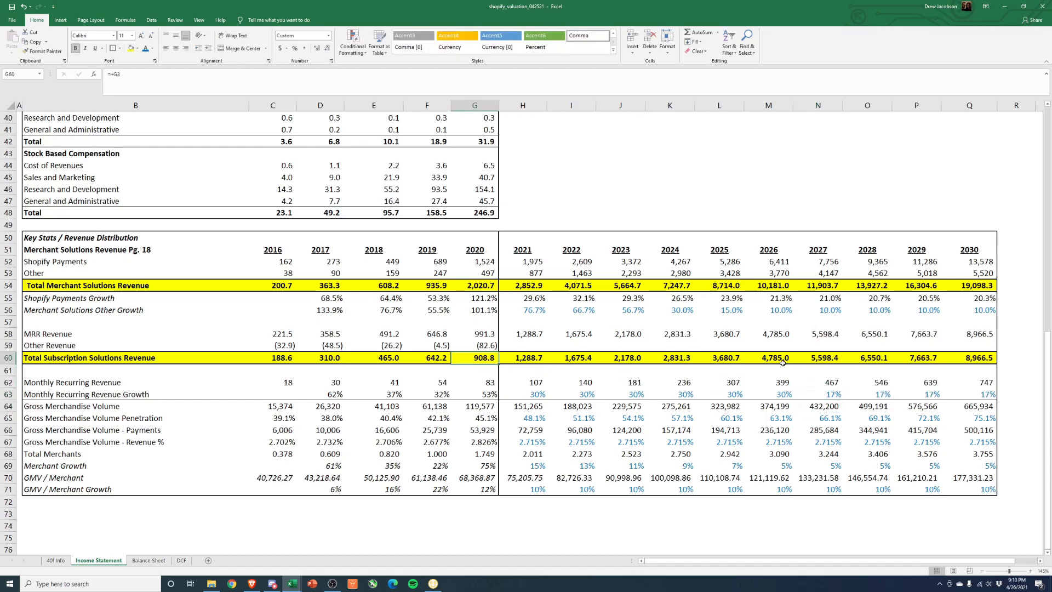
left_click(979, 359)
left_click(483, 287)
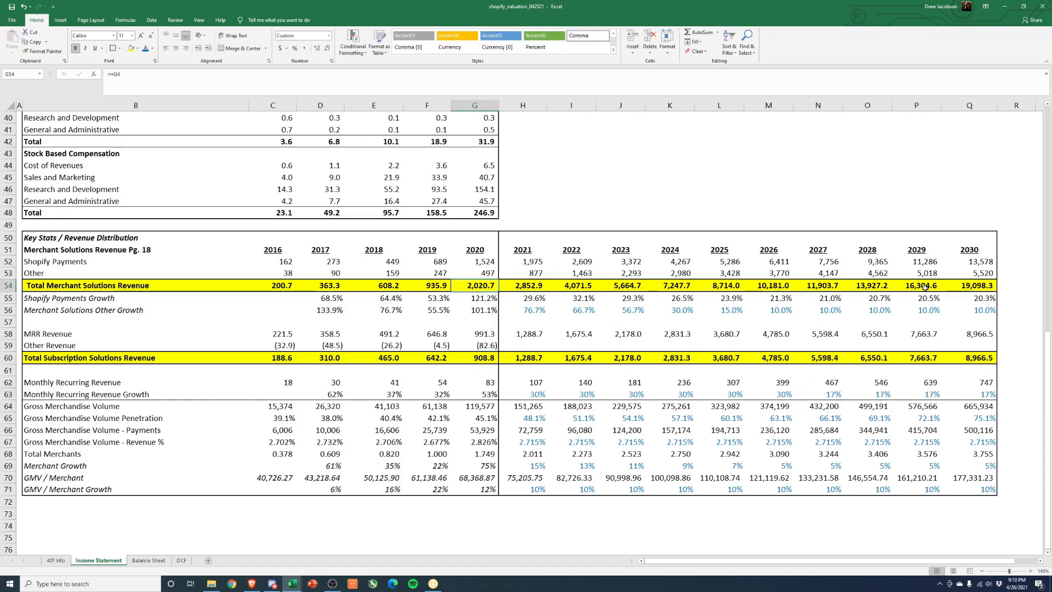
left_click(975, 287)
left_click(490, 274)
left_click(969, 273)
left_click(483, 262)
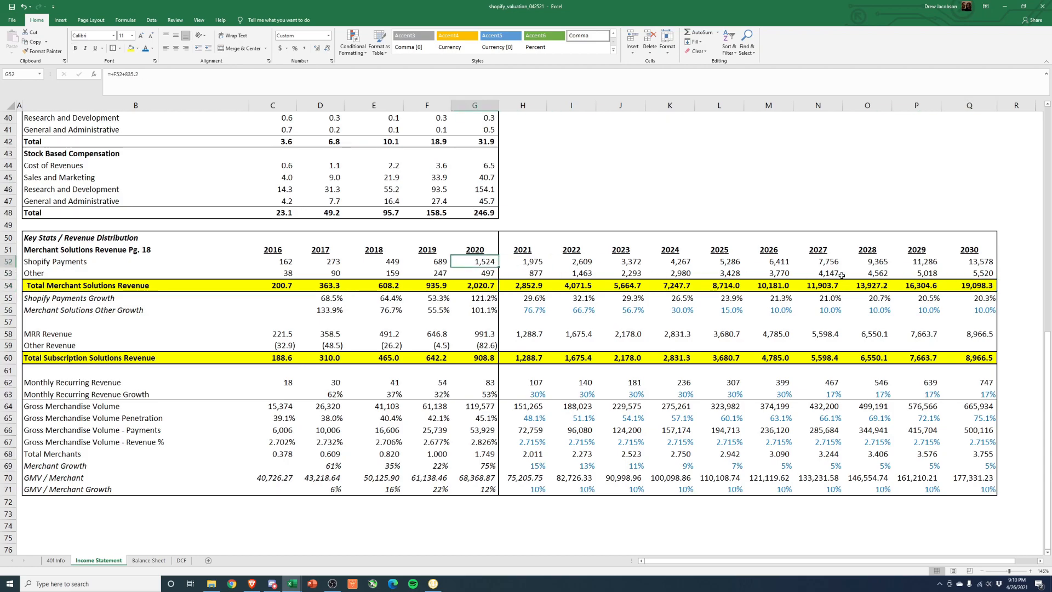
left_click(979, 261)
Step: Check the Equity Value on the DCF sheet
left_click(181, 561)
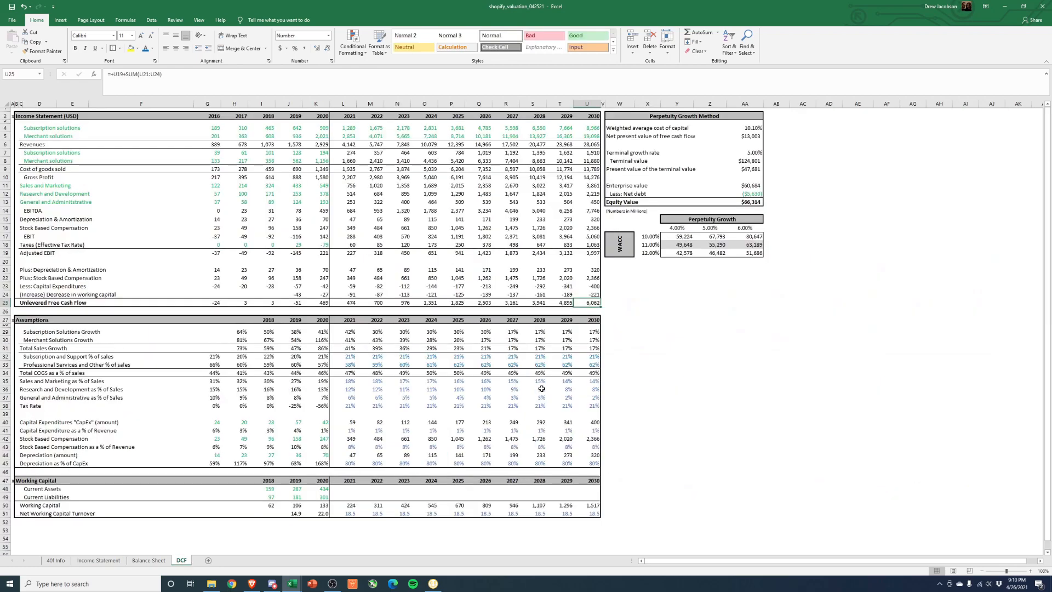
left_click(778, 315)
left_click(747, 202)
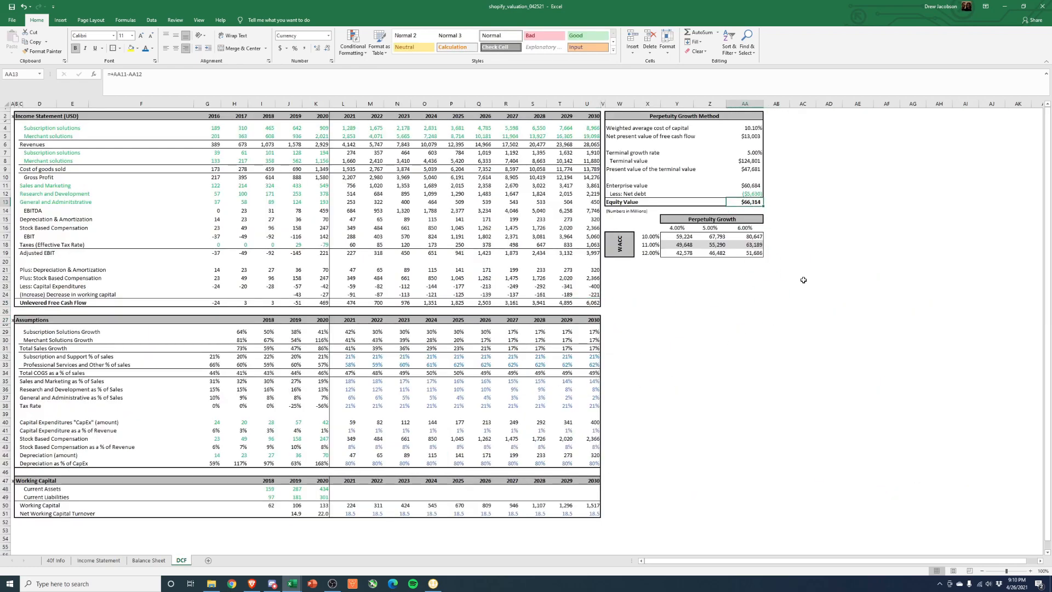
Step: Compare 2020 and 2030 revenues and cost of goods sold, and examine the 2021 to 2030 Professional Services and Other cost percentages
left_click(315, 144)
left_click(587, 144)
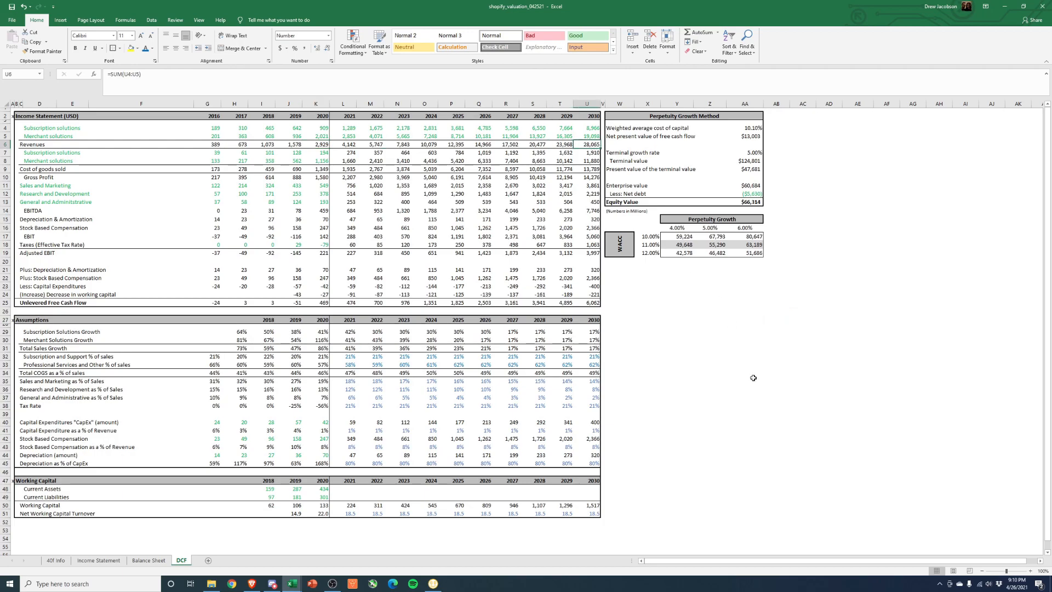
left_click(318, 170)
left_click(595, 169)
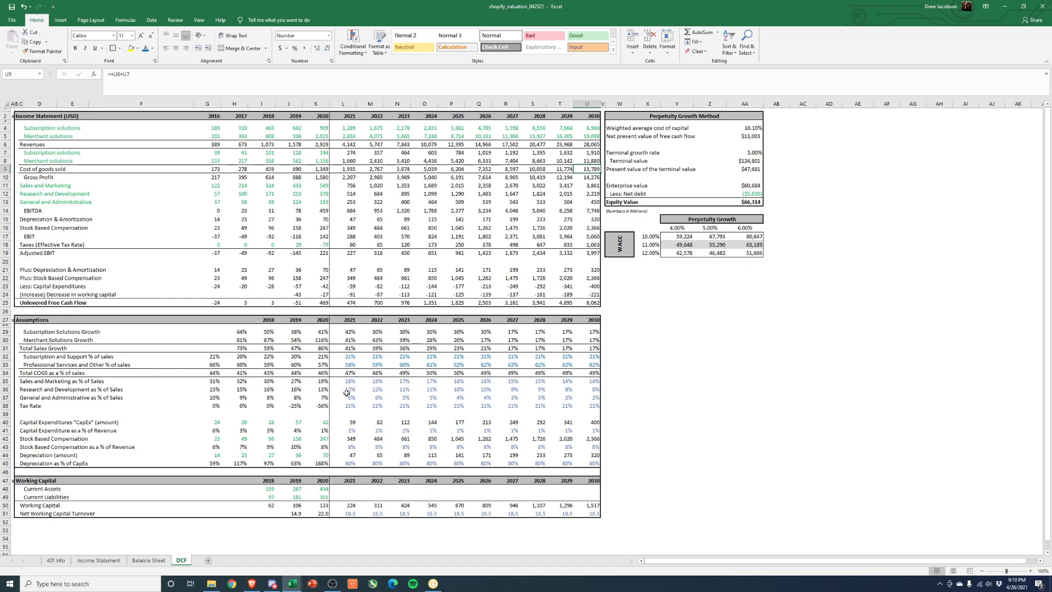
left_click(352, 364)
key("ctrl+shift+Right")
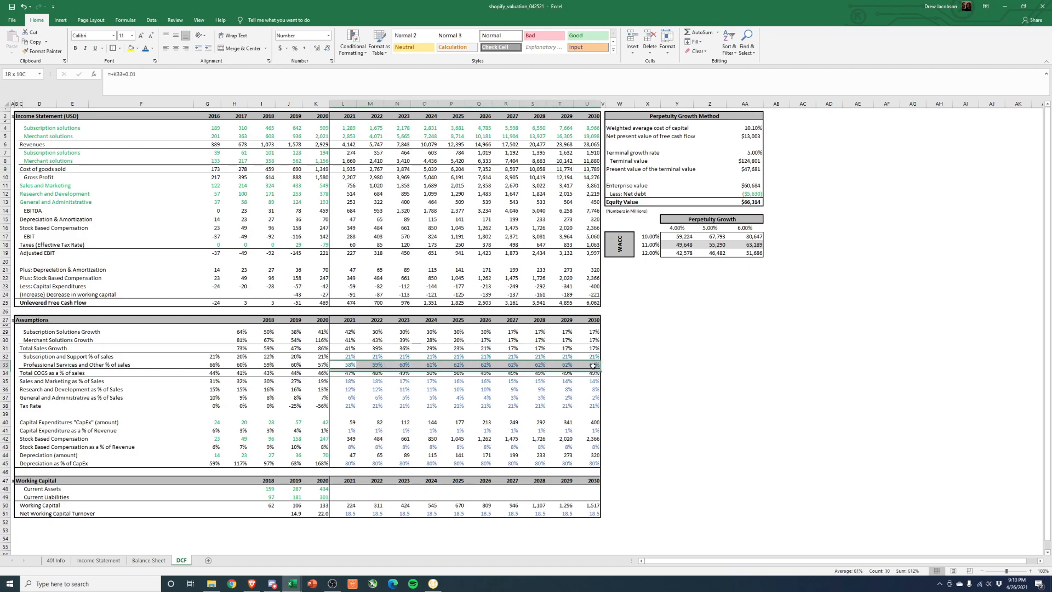
Step: Set the 2021 Professional Services and Other % of sales to the 2020 percentage plus 0.005
left_click_drag(352, 358, 583, 362)
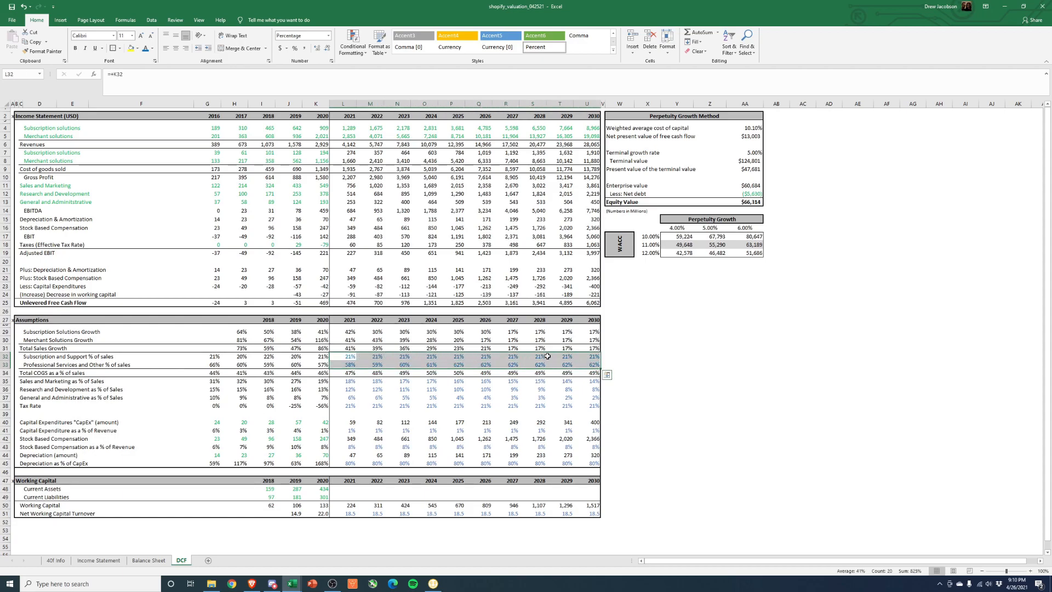
left_click(343, 366)
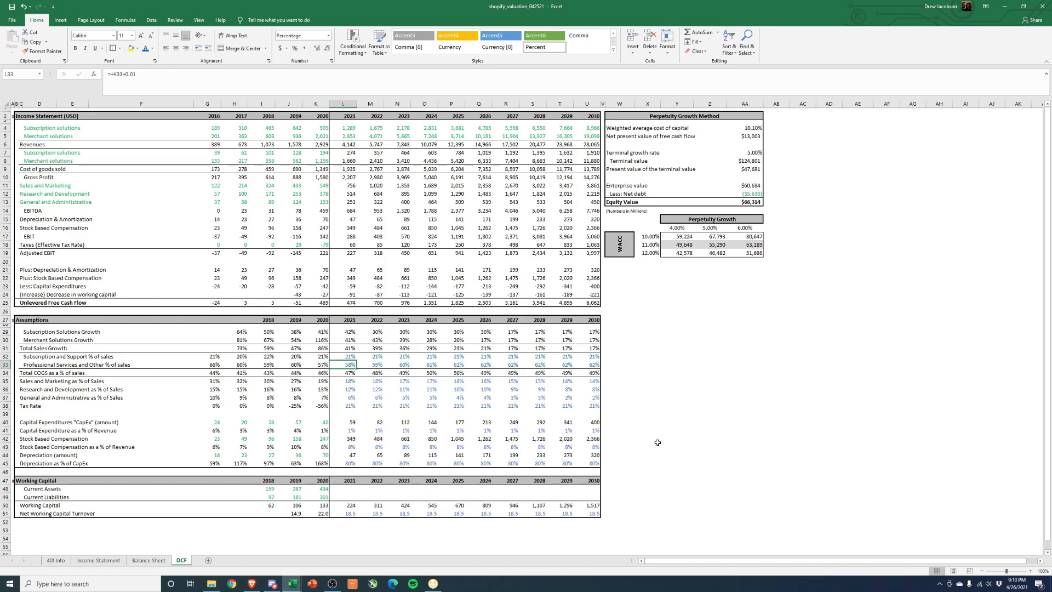
key("F2")
key("BackSpace")
type("1")
key("ctrl+Return")
Step: Copy the 2021 Professional Services and Other % of sales formula across 2022 to 2030, pasting formulas only
key("ctrl+c")
key("Right")
key("ctrl+shift+Right")
key("ctrl+alt+v")
key("f")
key("Return")
key("Escape")
key("Left")
key("Right")
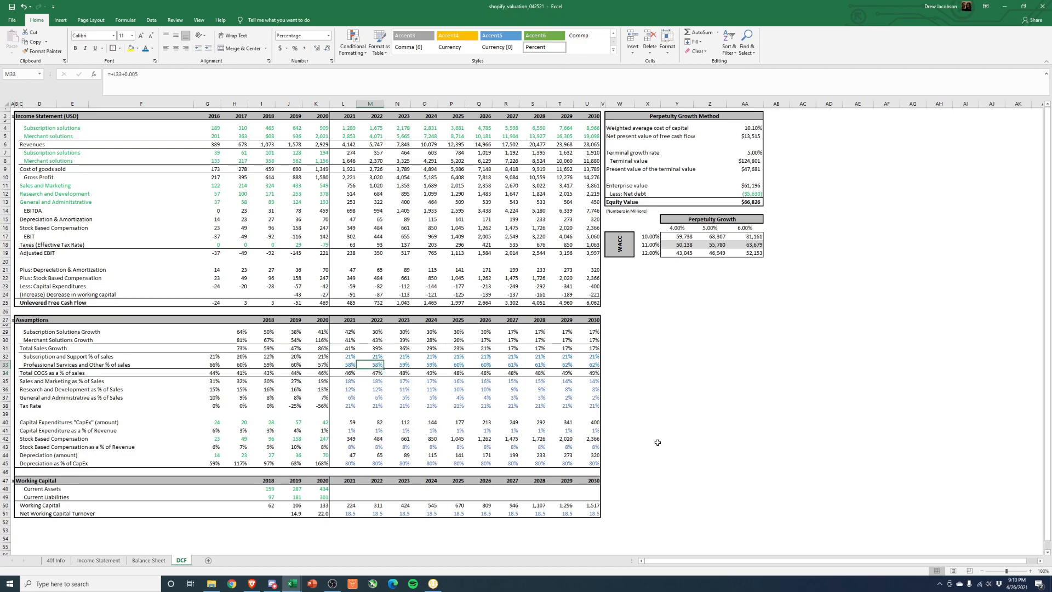
Step: Set the 2021 Sales and Marketing % of sales to the 2020 percentage minus 0.02
key("Down")
key("Down")
key("Left")
type("+")
key("Left")
type("-")
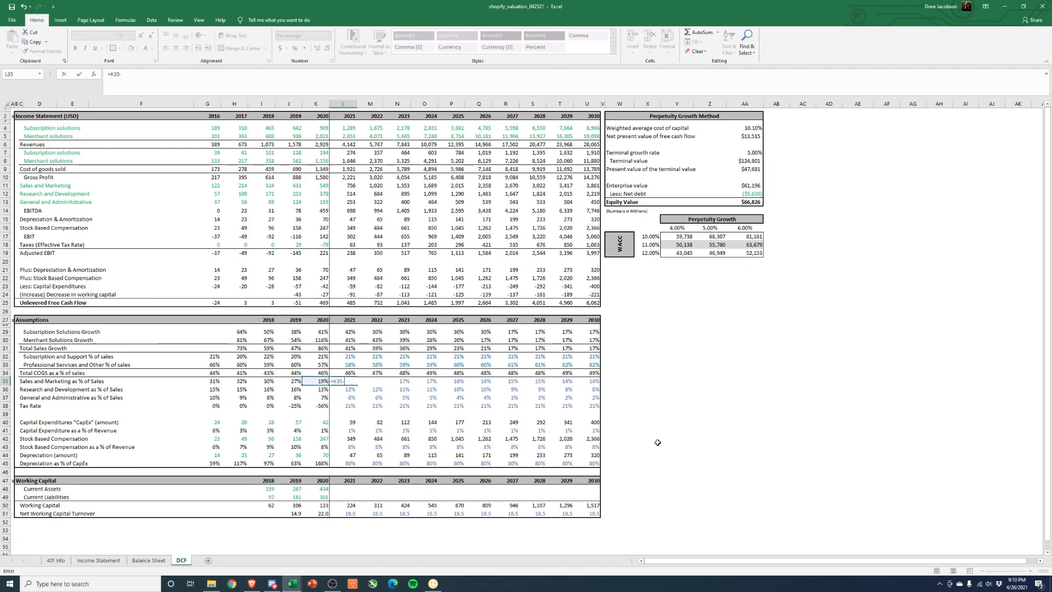
type(".02")
key("ctrl+Return")
Step: Copy the 2021 Sales and Marketing % of sales formula across 2022 to 2030, pasting formulas only
key("ctrl+c")
key("Right")
key("shift+Right")
key("shift+Right")
key("shift+Right")
key("shift+Right")
key("shift+Right")
key("shift+Right")
key("shift+Right")
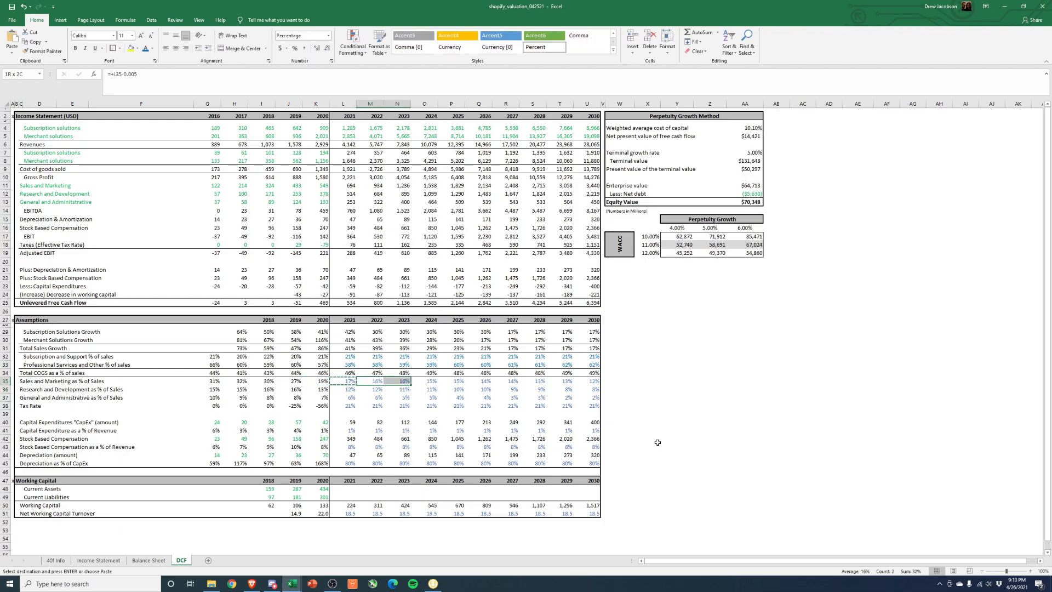
key("shift+Right")
key("alt+e")
key("s")
key("f")
key("Return")
Step: Set the 2030 Sales and Marketing % of sales equal to the 2030 Research and Development percentage
key("Down")
key("Right")
key("Right")
key("Right")
key("Right")
key("Right")
key("Right")
key("Right")
key("Right")
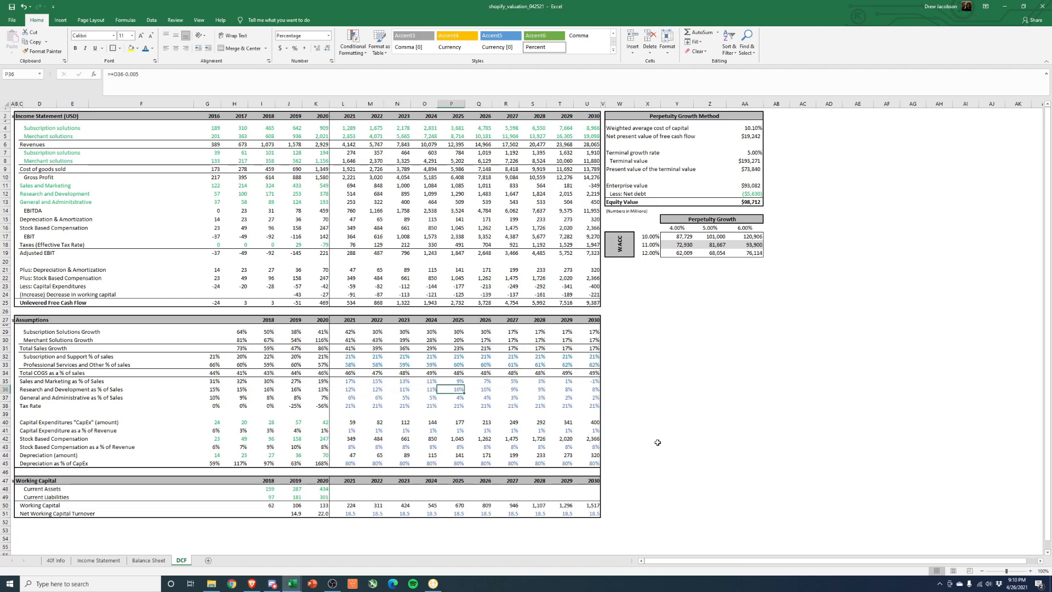
key("Up")
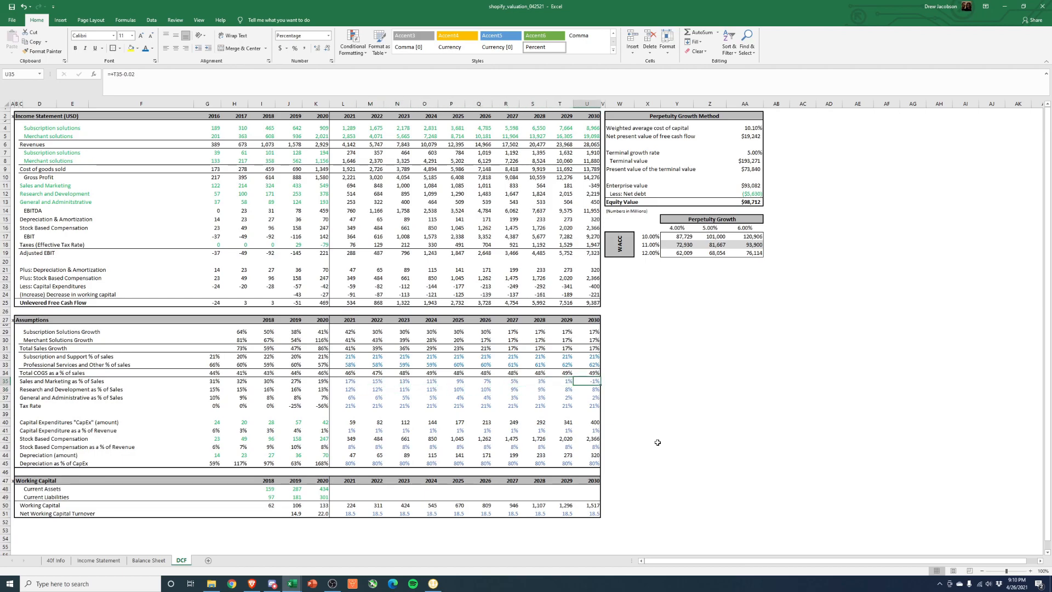
type("=+")
key("Down")
key("ctrl+Return")
Step: Review the Sales and Marketing expense and set its 2026 % of sales to the 2025 percentage minus 0.005
left_click(353, 187)
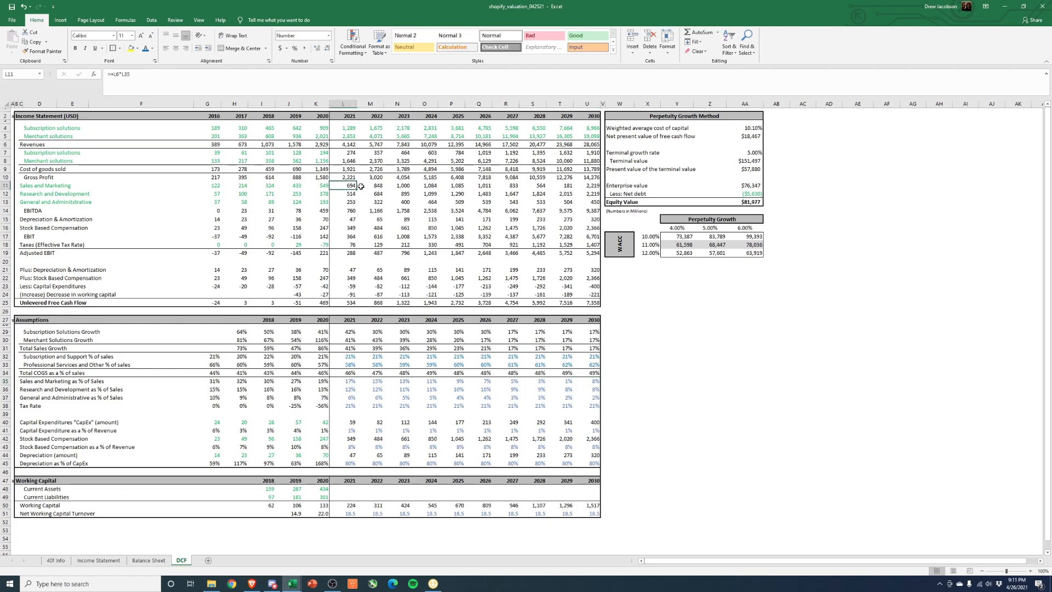
left_click(509, 187)
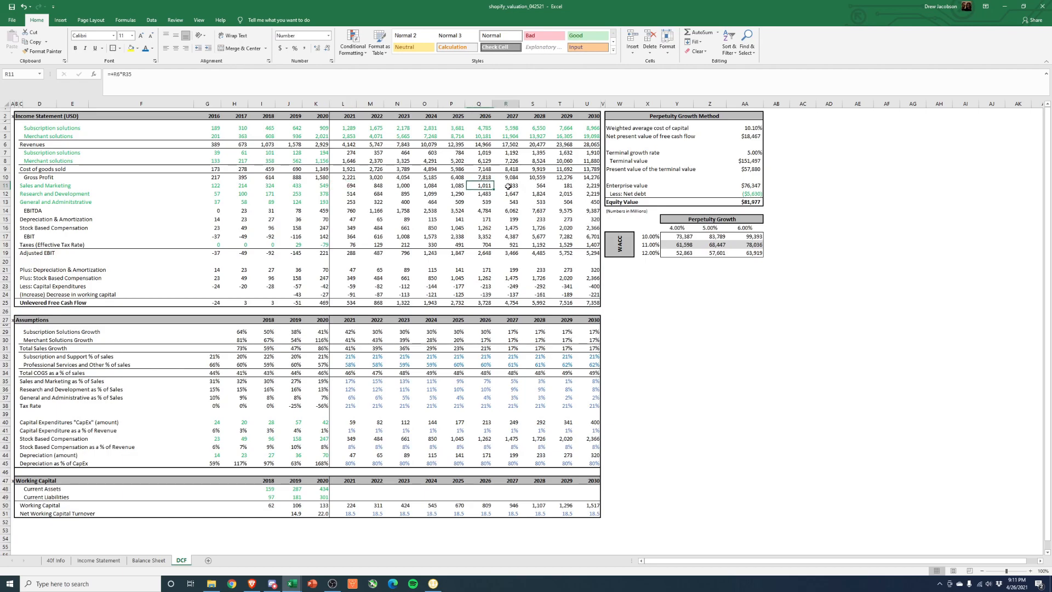
left_click(476, 186)
left_click(487, 380)
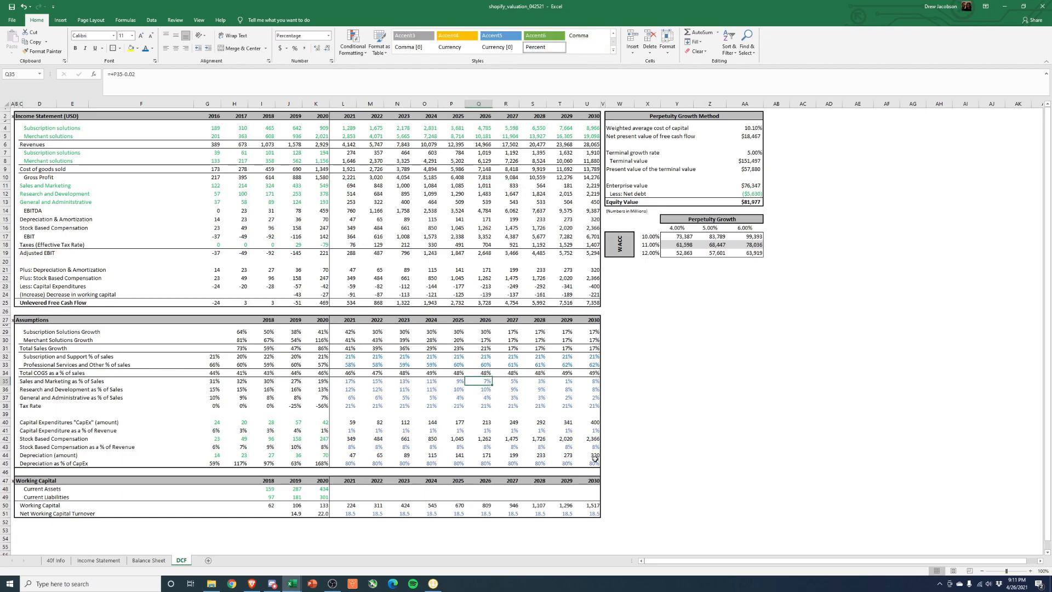
type("+")
key("Left")
type("-0.005")
key("ctrl+Return")
Step: Copy the 2026 Sales and Marketing % of sales formula across 2027 to 2030, pasting formulas only
key("ctrl+c")
key("Right")
key("shift+Right")
key("shift+Right")
key("shift+Right")
key("alt+e")
key("s")
key("f")
key("Return")
key("Escape")
key("Left")
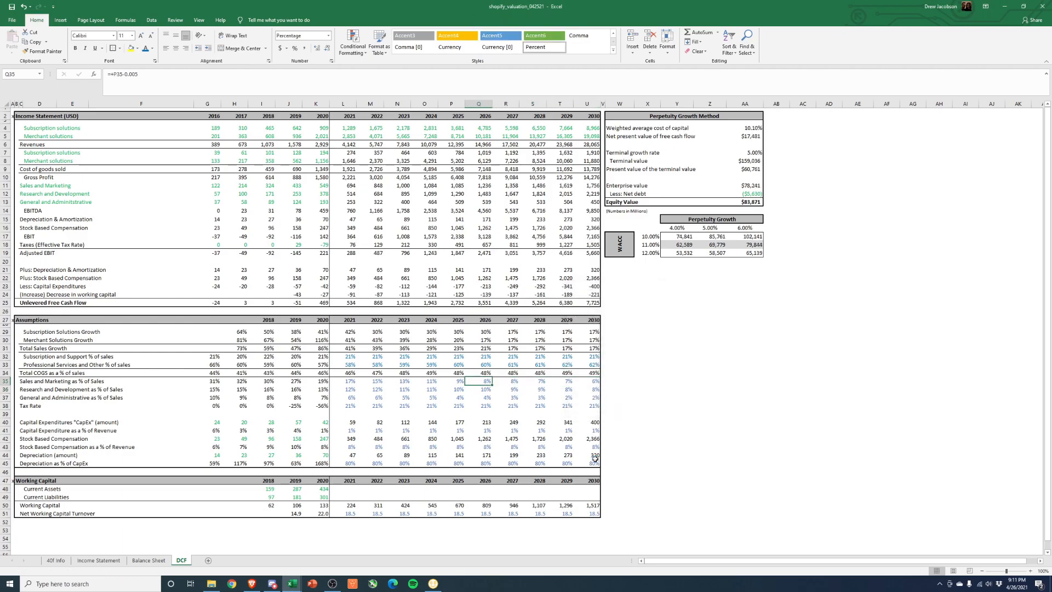
Step: Try holding the 2028 Sales and Marketing % of sales at the 2027 percentage
key("Right")
key("Right")
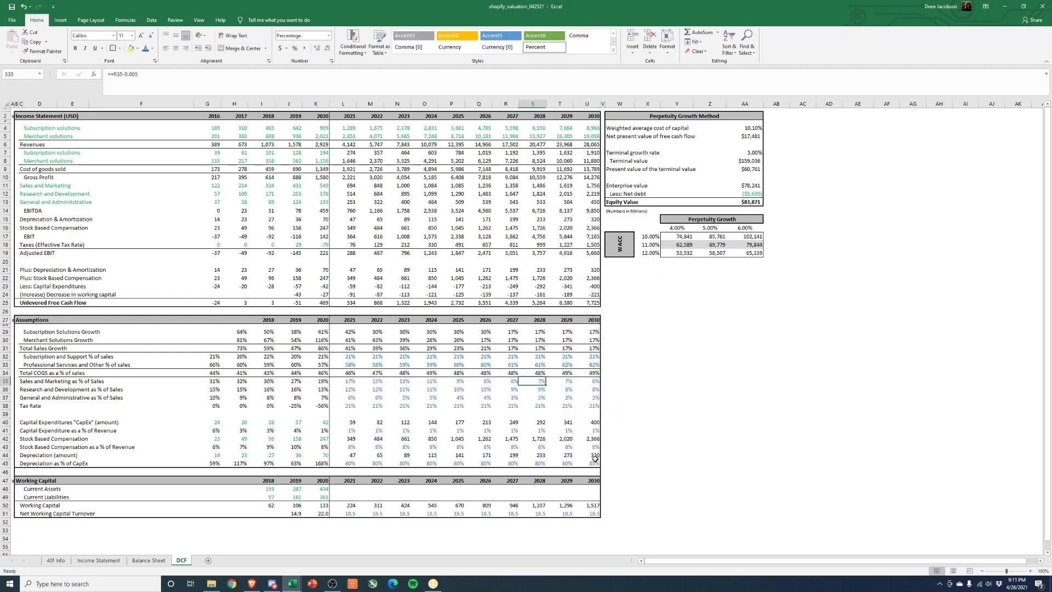
key("F2")
key("BackSpace")
key("BackSpace")
key("BackSpace")
key("BackSpace")
key("BackSpace")
key("BackSpace")
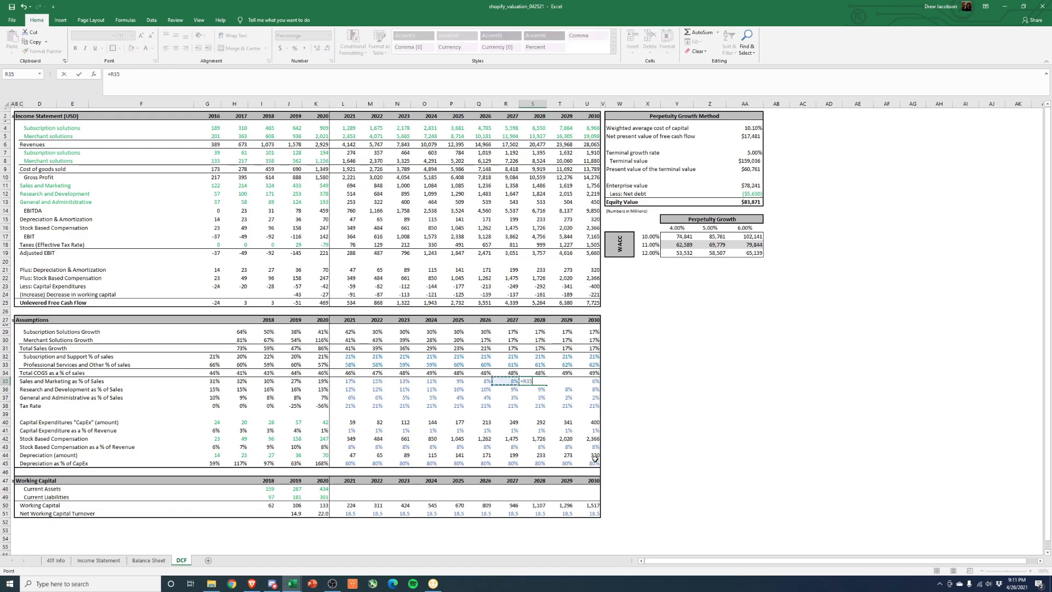
key("ctrl+Return")
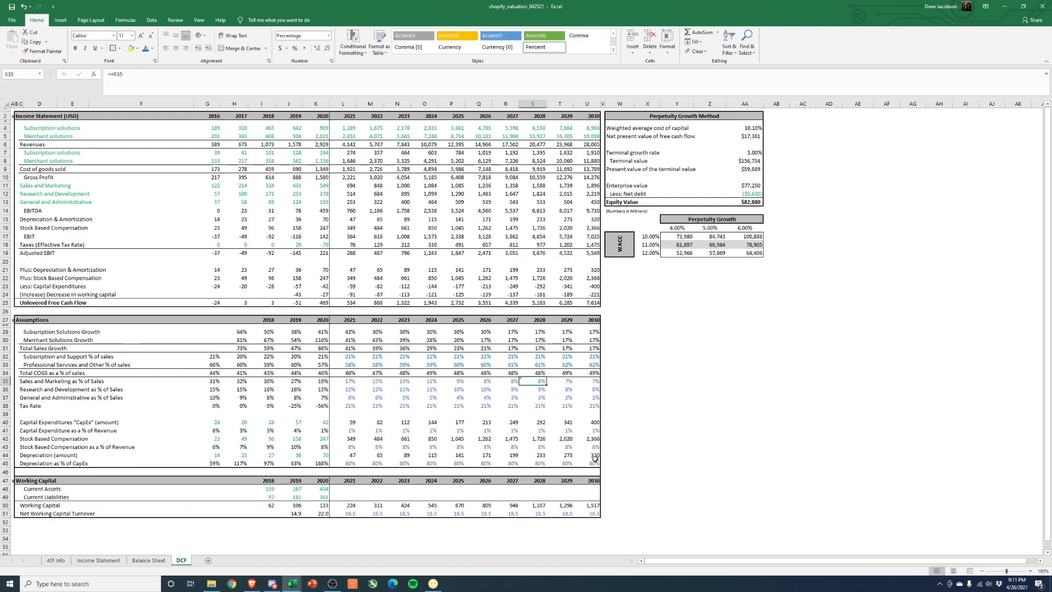
key("ctrl+z")
Step: Set the 2021 Research and Development % of sales to the 2020 percentage minus 0.01
key("Left")
key("Left")
key("Left")
key("Left")
key("Left")
key("Left")
key("Left")
key("Down")
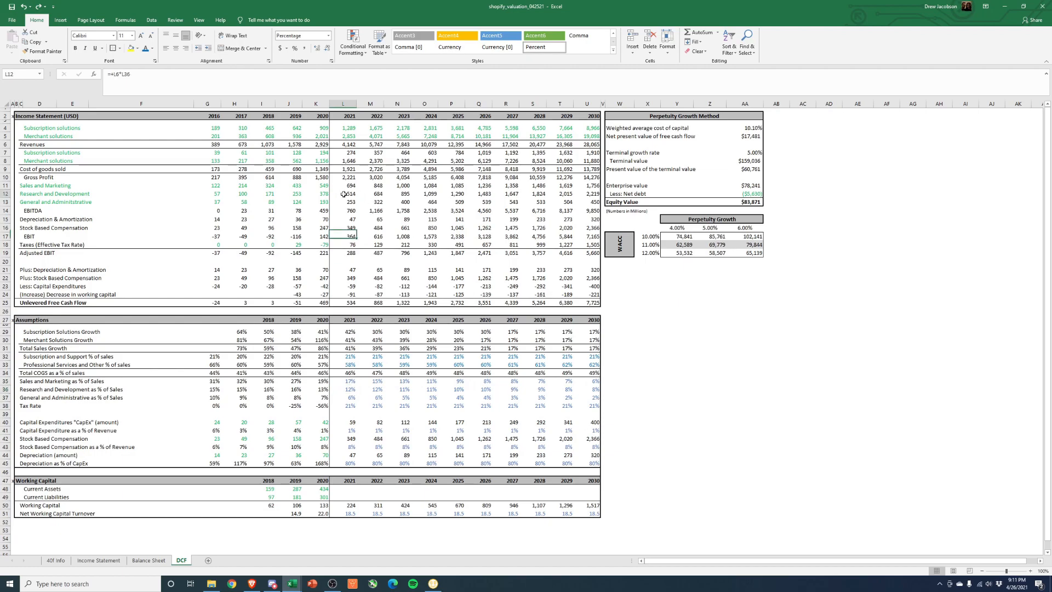
left_click(346, 193)
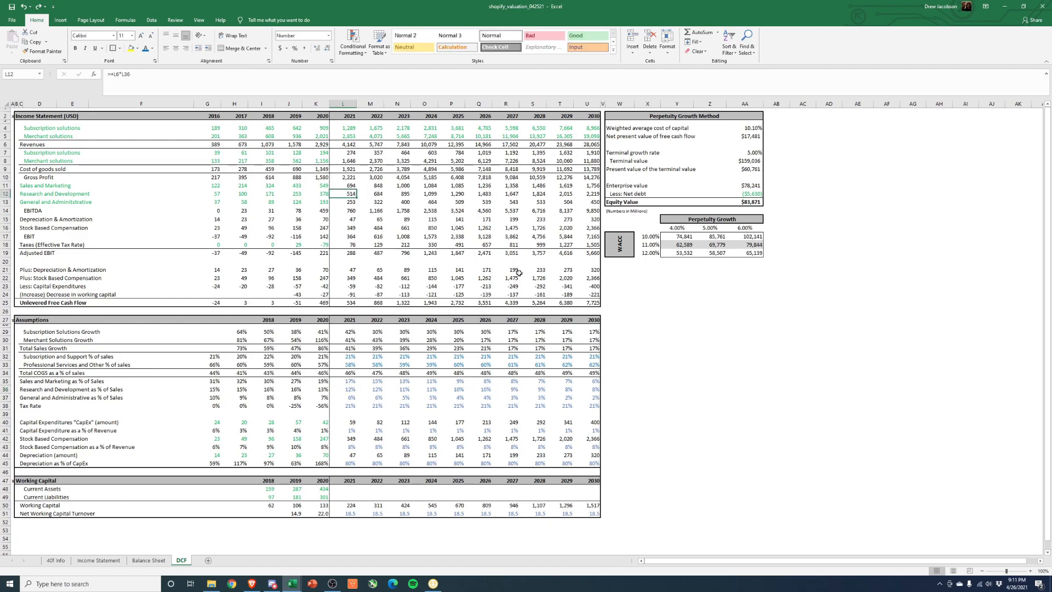
left_click(353, 388)
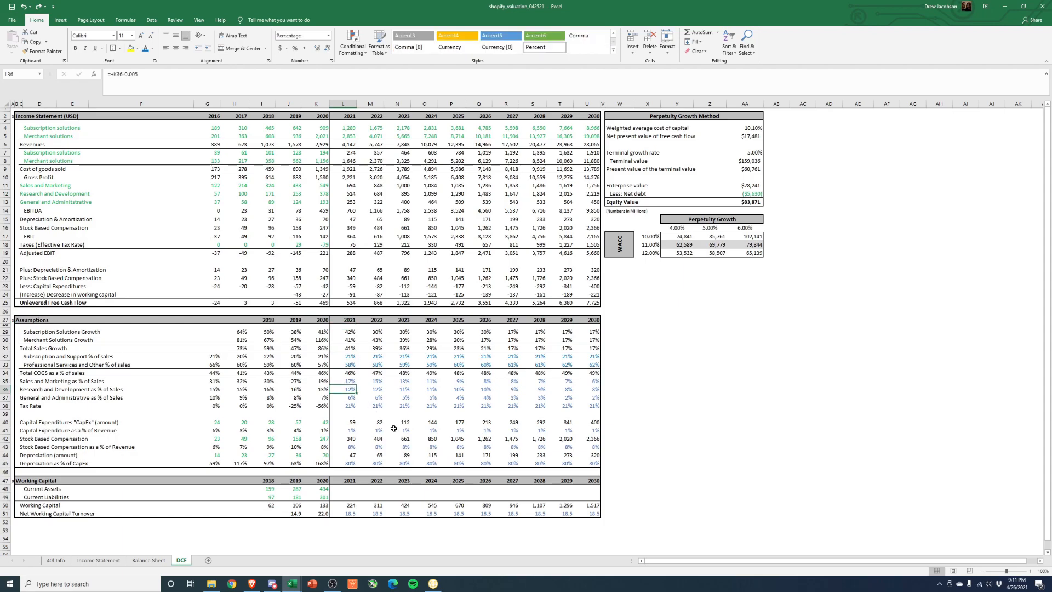
key("F2")
key("BackSpace")
key("BackSpace")
type("05")
key("ctrl+Return")
key("ctrl+c")
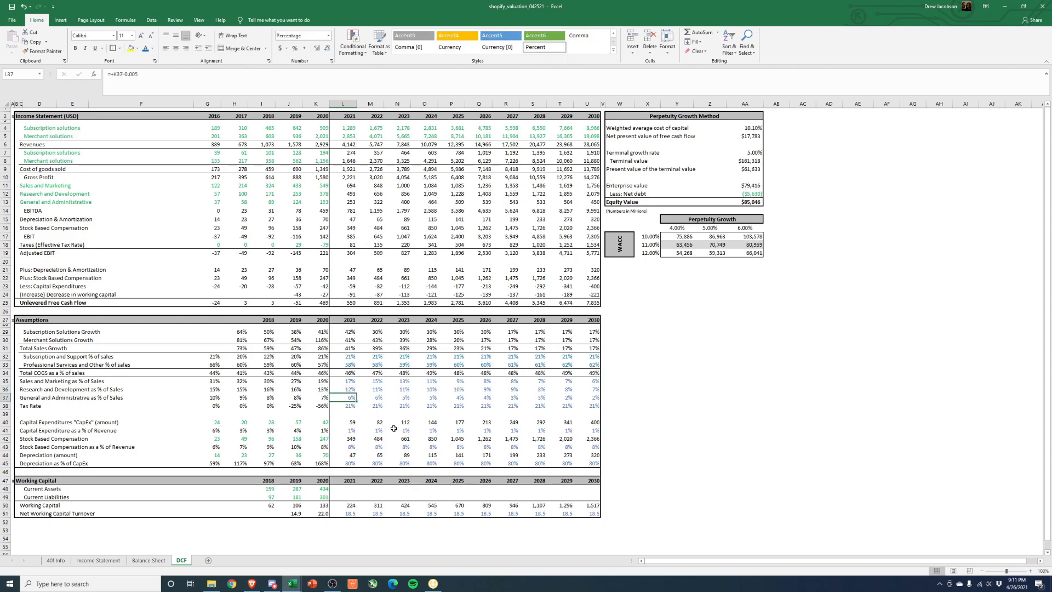
Step: Copy the 2021 Research and Development % of sales formula across 2022 to 2027, pasting formulas only
key("Right")
key("shift+Right")
key("shift+Right")
key("shift+Right")
key("alt+e")
key("s")
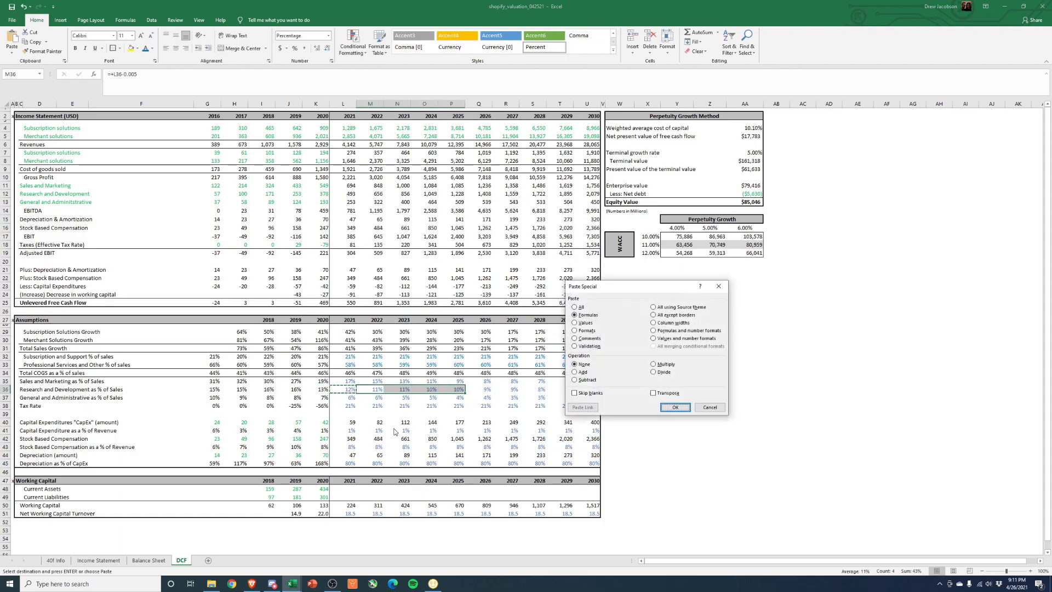
key("Return")
key("Right")
key("Right")
key("Escape")
key("ctrl+c")
key("Right")
key("shift+Right")
key("shift+Right")
key("alt+e")
key("s")
key("Return")
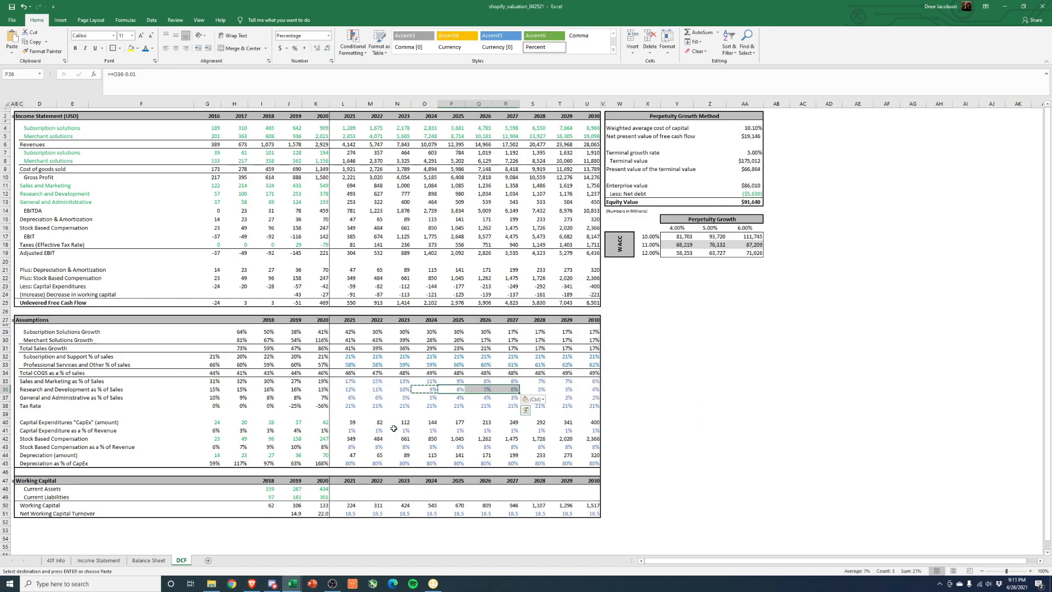
Step: Set the 2027 Research and Development % of sales to the 2026 percentage minus 0.005
key("Right")
key("Right")
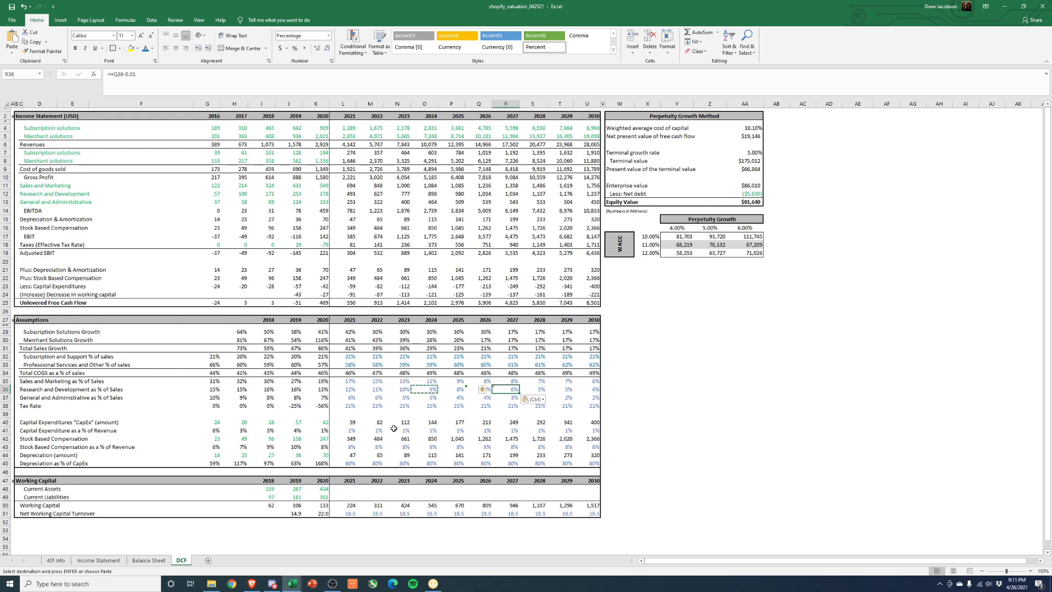
key("Escape")
type("+")
key("Left")
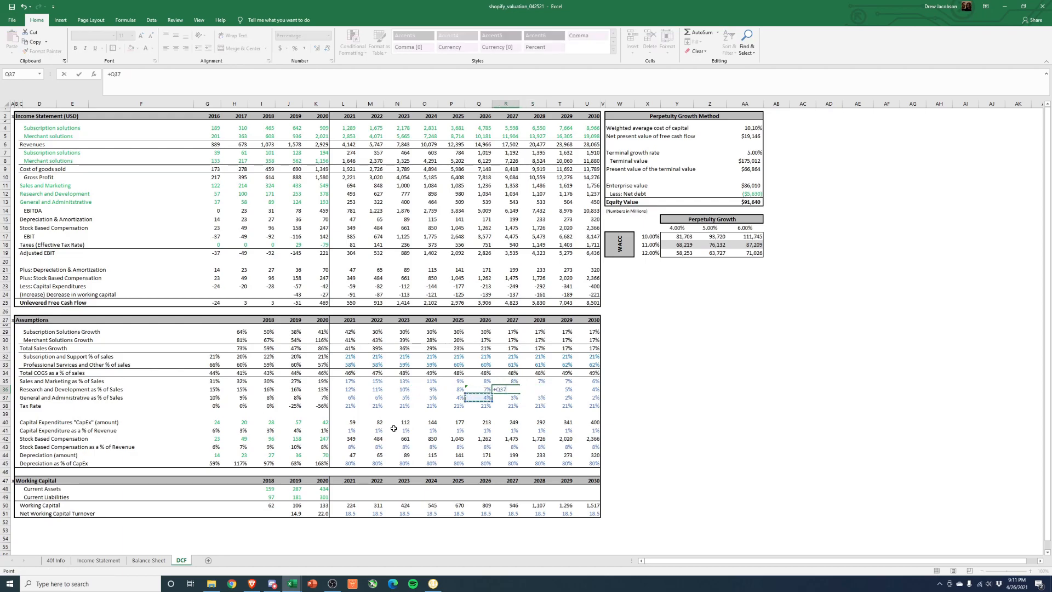
type("-.005")
key("ctrl+Return")
Step: Copy the 2027 Research and Development % of sales formula across 2028 to 2030 and check the 2027 to 2030 expense amounts
key("ctrl+c")
key("Right")
key("shift+Right")
key("shift+Right")
key("ctrl+alt+v")
key("Return")
key("F2")
key("ctrl+Return")
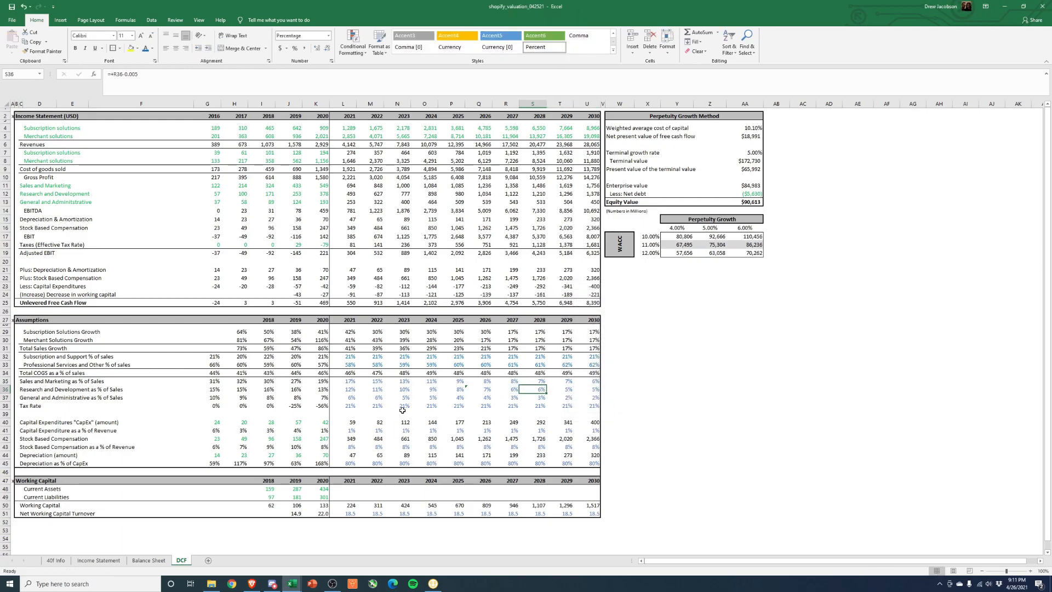
left_click(515, 193)
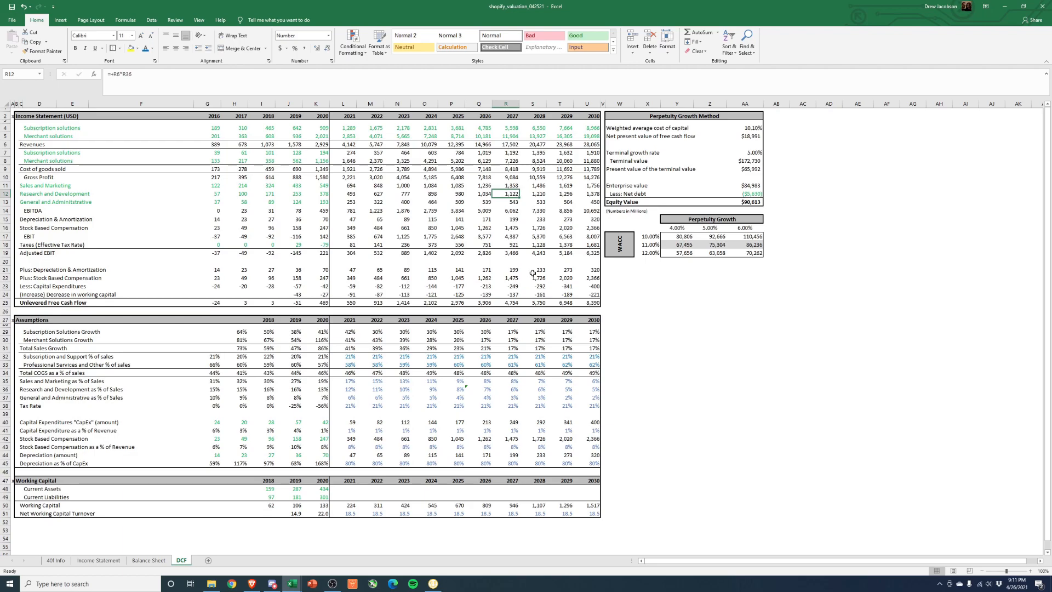
key("Right")
key("Right")
key("Right")
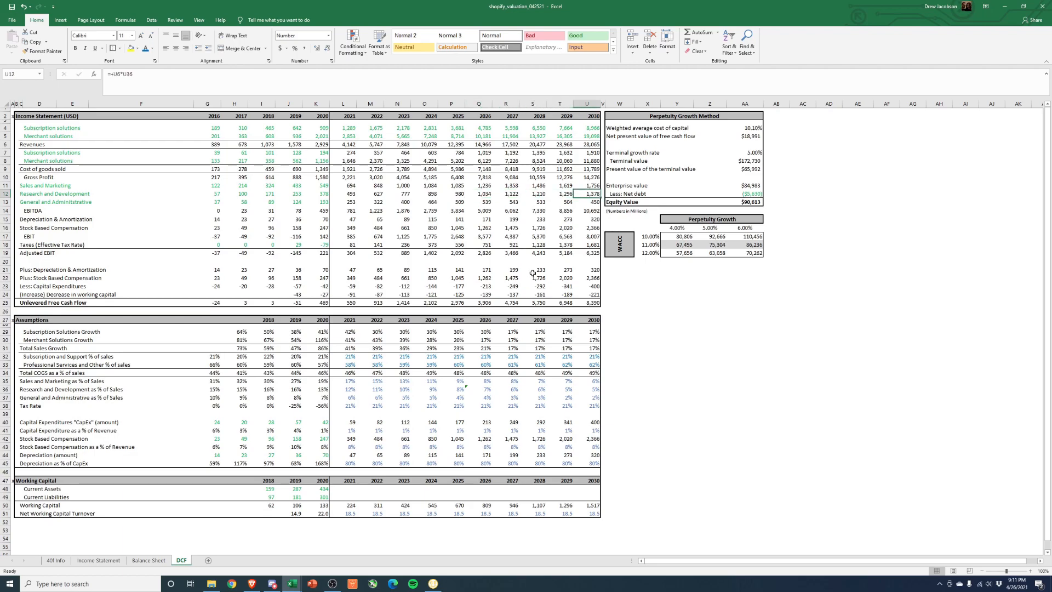
Step: Set the 2021 General and Administrative % of sales to the 2020 percentage minus 0.01
left_click(366, 399)
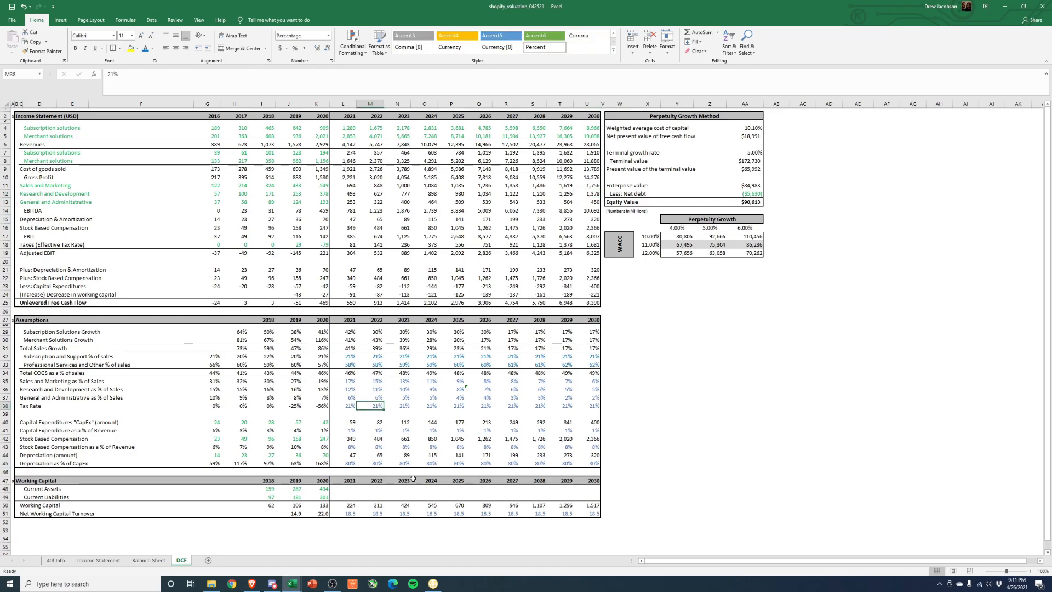
key("Left")
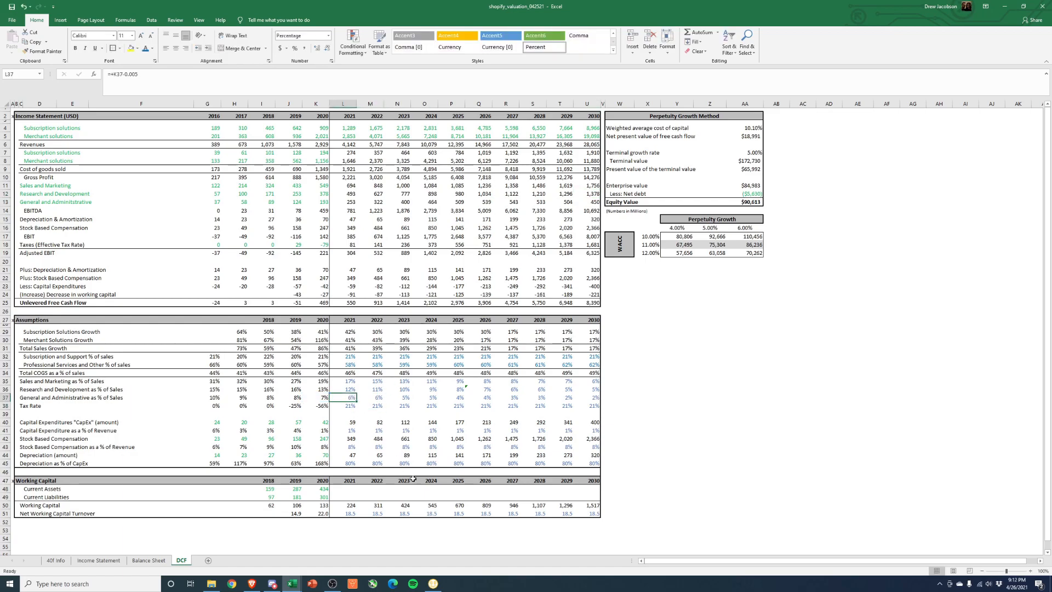
type("+")
key("Left")
type("-")
key("ctrl+Return")
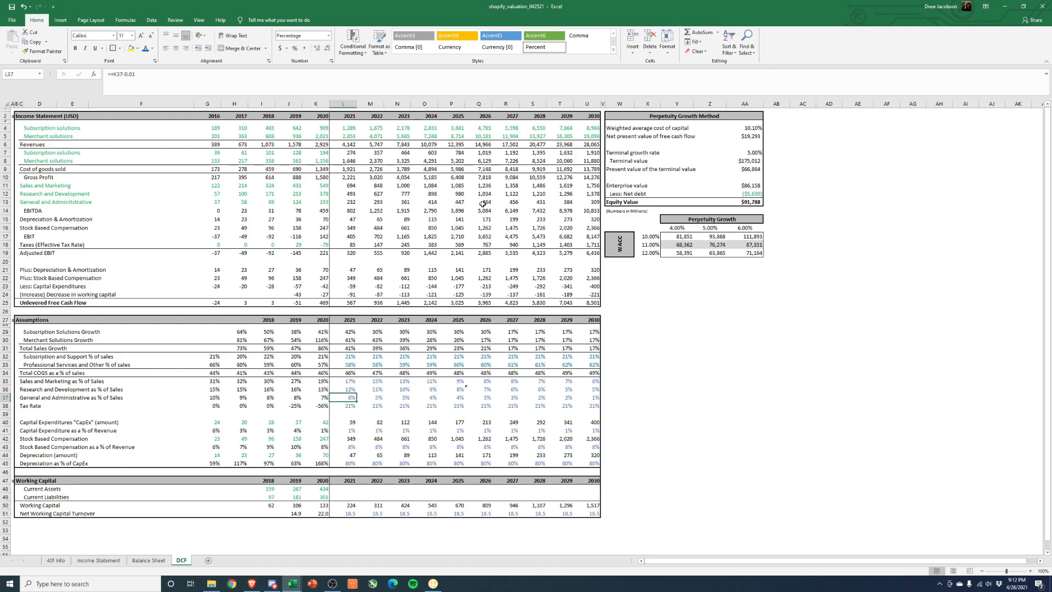
Step: Set the 2027 General and Administrative % of sales to the 2026 percentage minus 0.0025
left_click(514, 202)
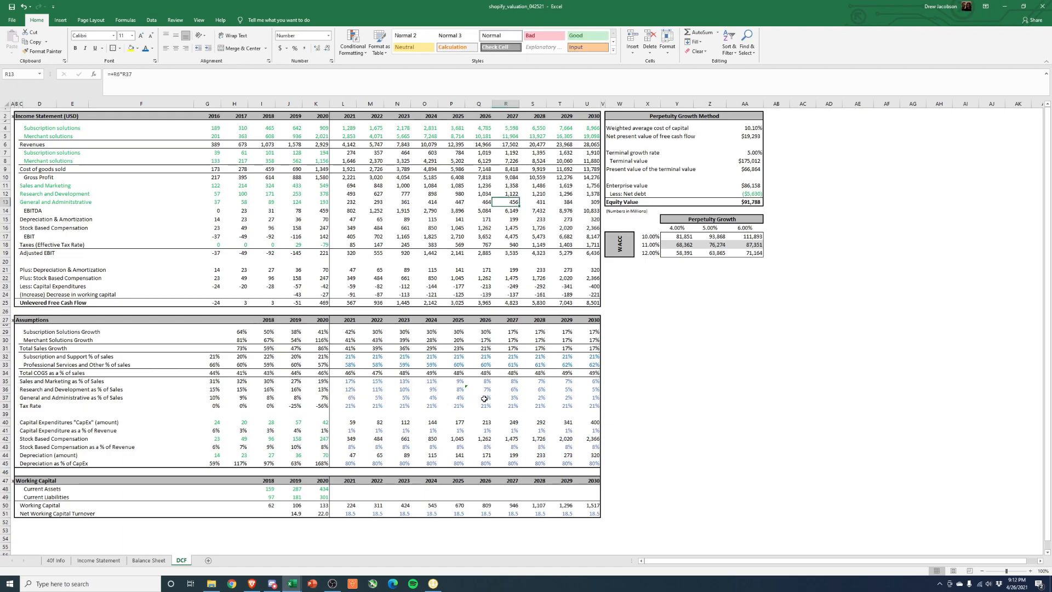
left_click(513, 397)
type("+")
key("Left")
type("-0")
type(".002")
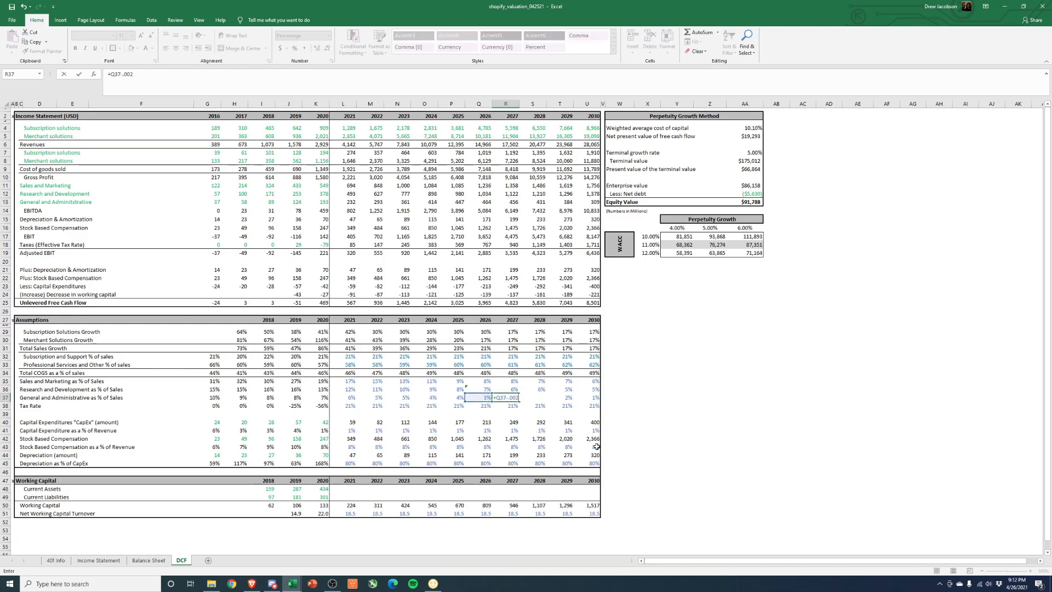
type("5")
key("Return")
key("Up")
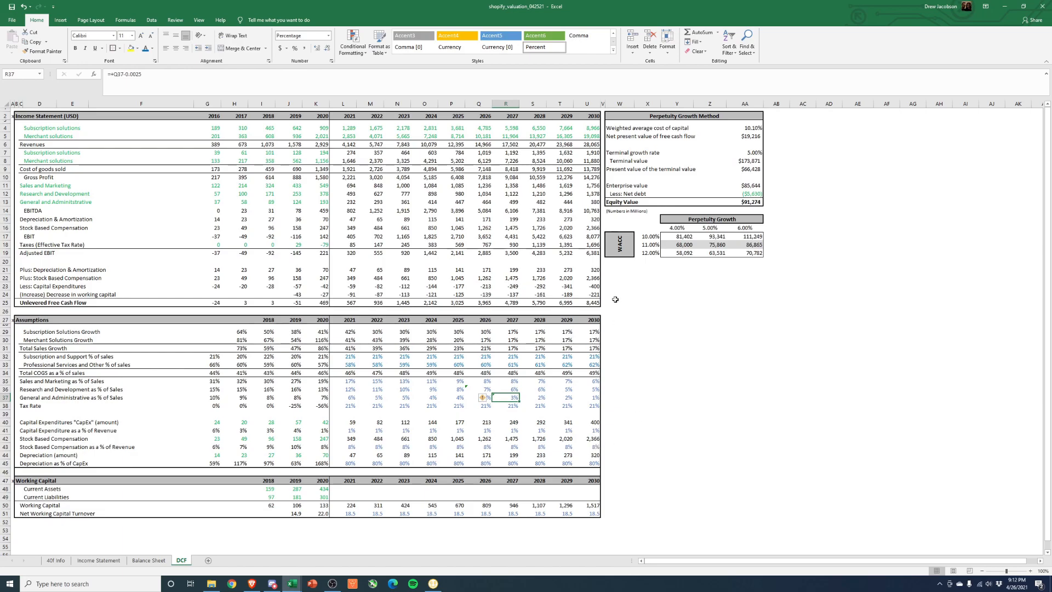
Step: Copy the 2027 General and Administrative % of sales formula across 2028 to 2030, pasting only the formula into 2030
key("ctrl+c")
key("Right")
key("shift+Right")
key("ctrl+v")
key("shift+Left")
key("Right")
key("ctrl+c")
key("Right")
key("alt+e")
key("s")
key("f")
key("Return")
key("Escape")
key("Down")
key("Up")
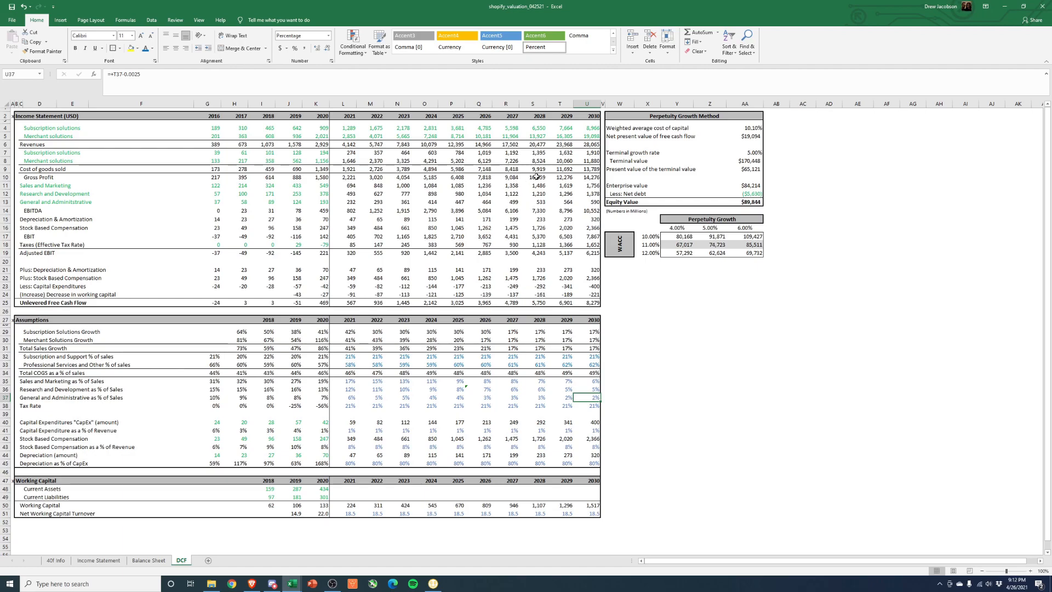
Step: Review the projected operating expense percentages, the 2030 Adjusted EBIT and the resulting Equity Value
left_click_drag(344, 383, 528, 395)
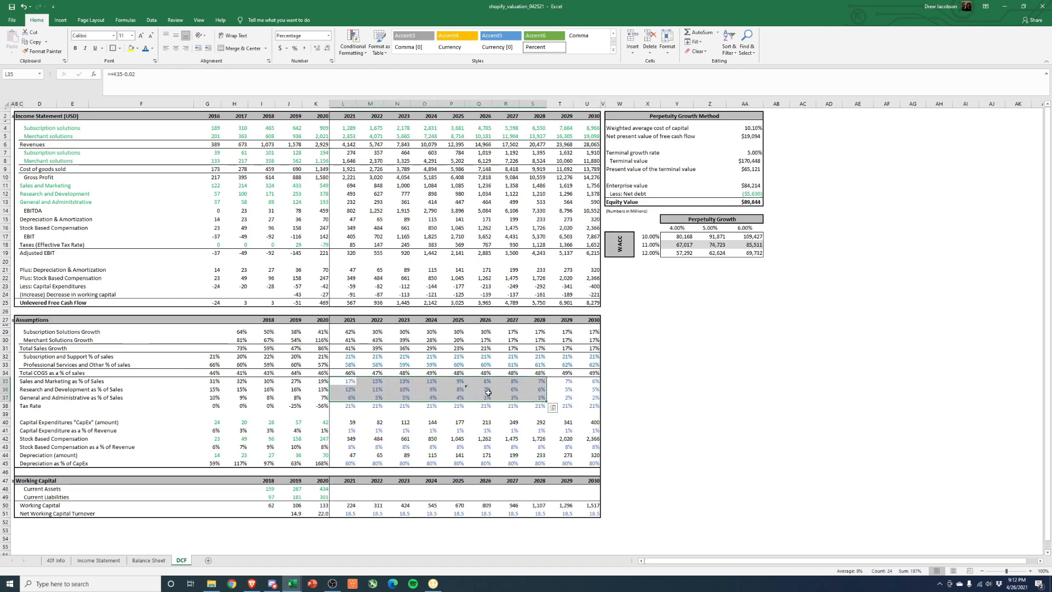
left_click(478, 392)
left_click(456, 390)
left_click(481, 432)
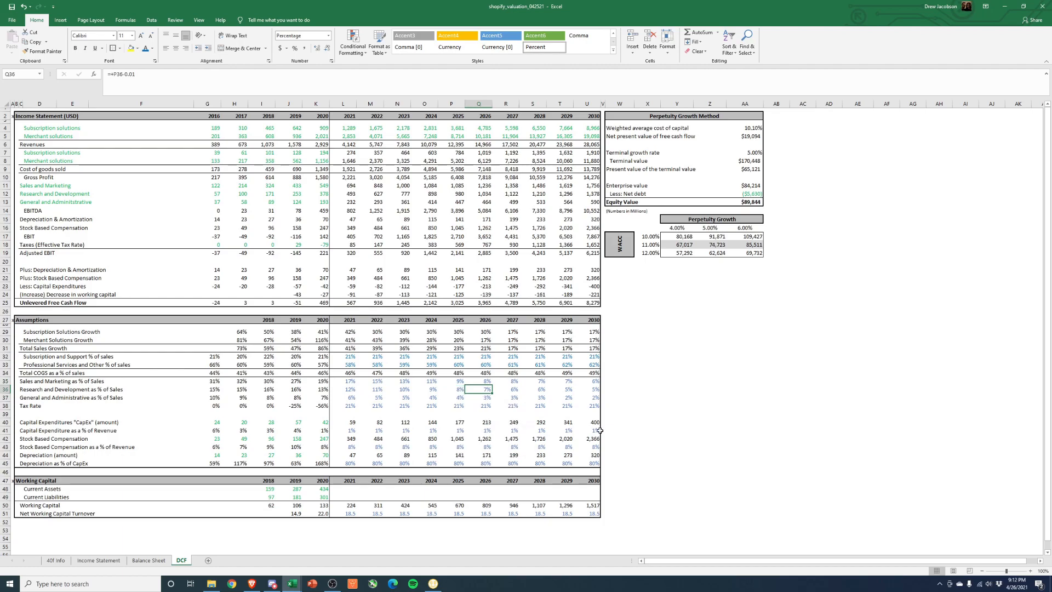
left_click(728, 428)
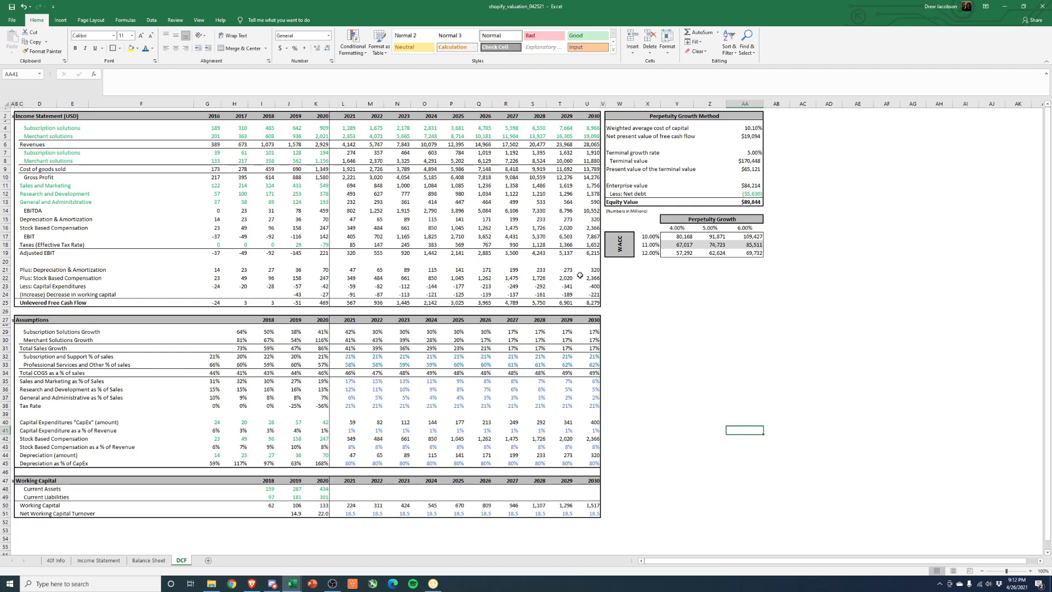
left_click(595, 253)
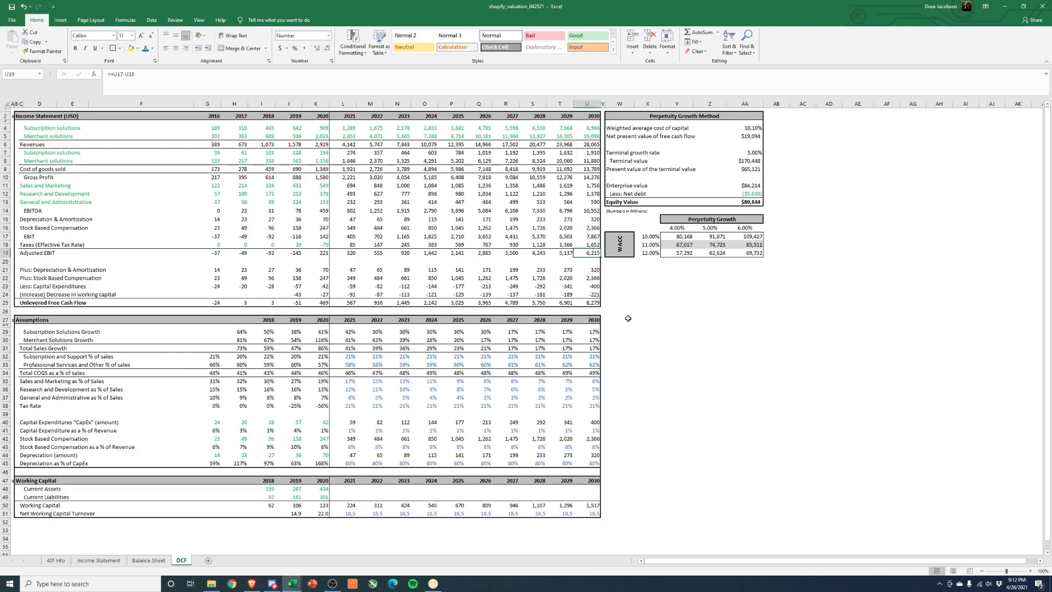
left_click(759, 202)
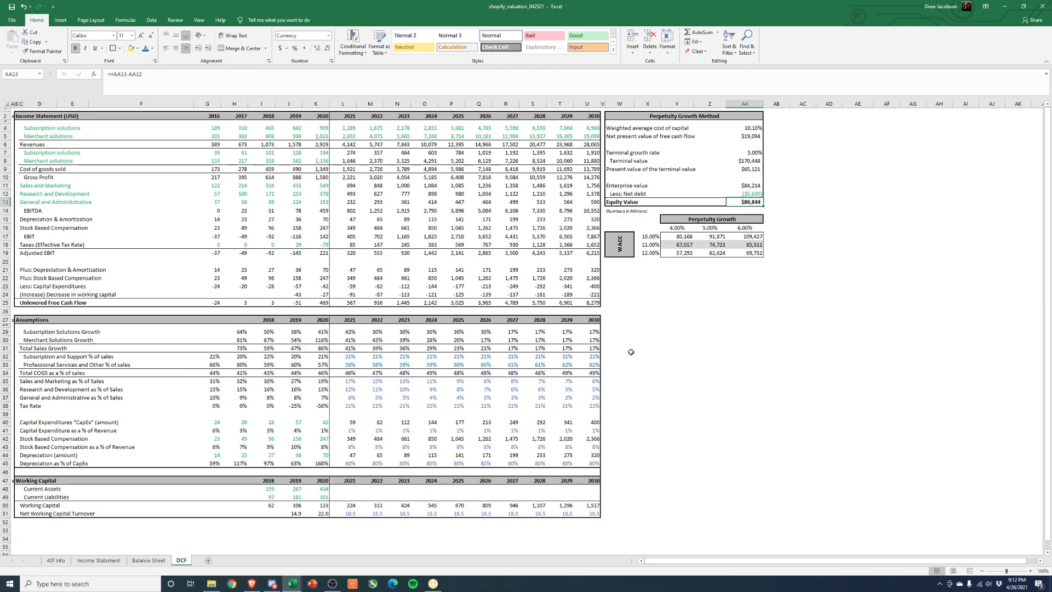
Step: Switch to the web browser to check the SHOP stock quote page, and return to the Equity Value in the Excel workbook
left_click(252, 583)
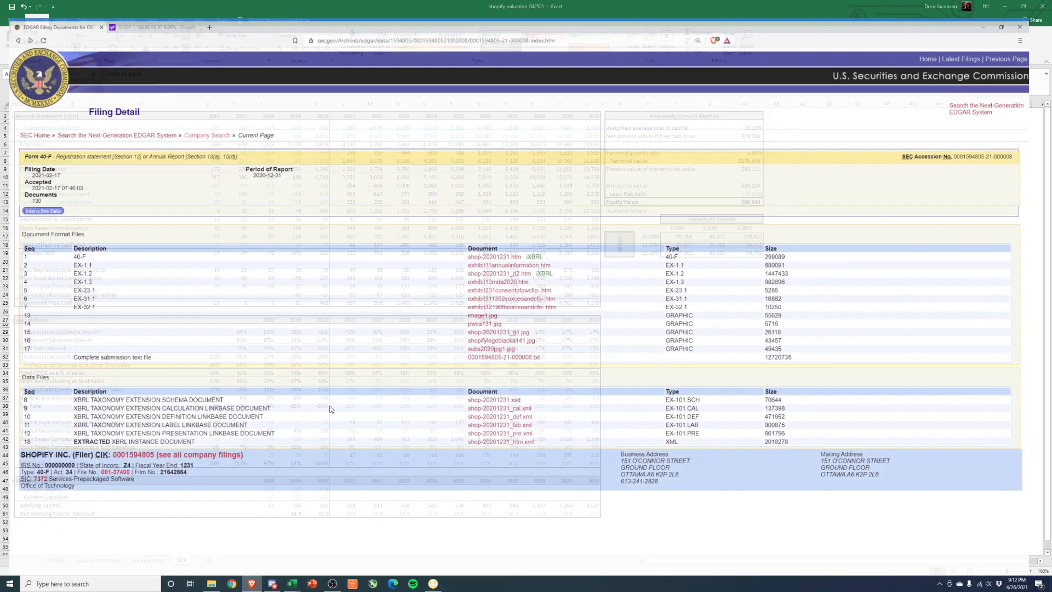
left_click(148, 6)
left_click_drag(421, 215, 458, 217)
left_click(1005, 6)
left_click(795, 304)
left_click(748, 202)
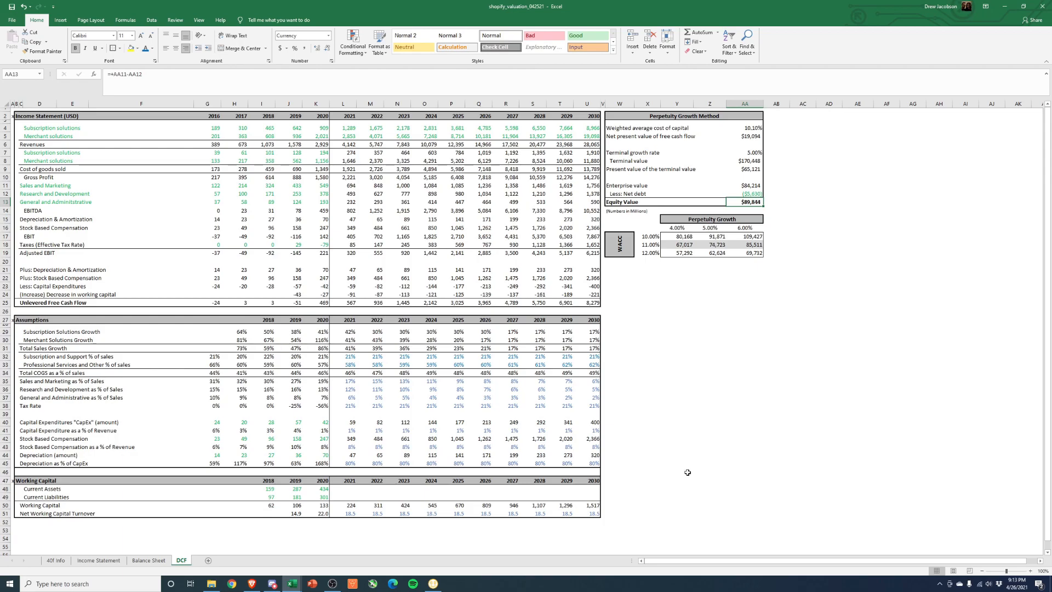
Step: Examine the Income Statement sheet from the revenue build up to the historical figures, and compare 2030 with 2020 Revenues on the DCF sheet
left_click(106, 562)
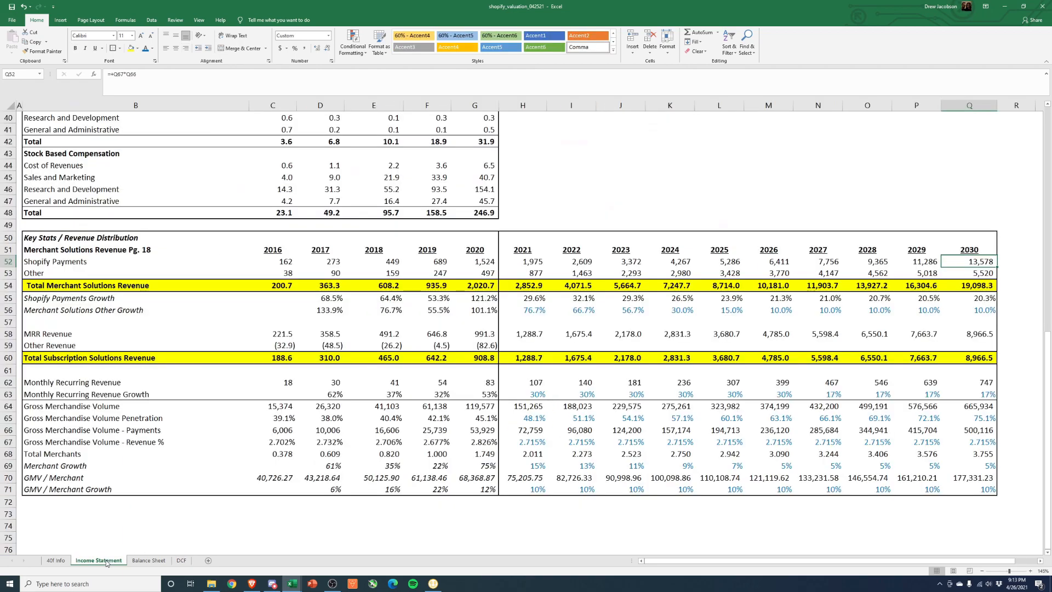
left_click(272, 514)
scroll(272, 513, "up", 1)
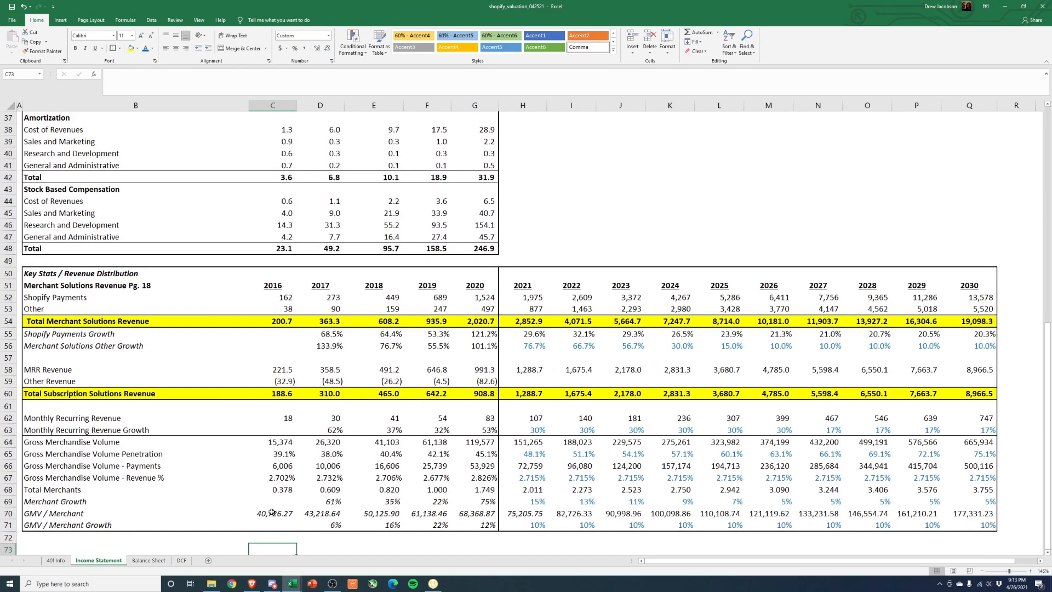
scroll(273, 513, "up", 12)
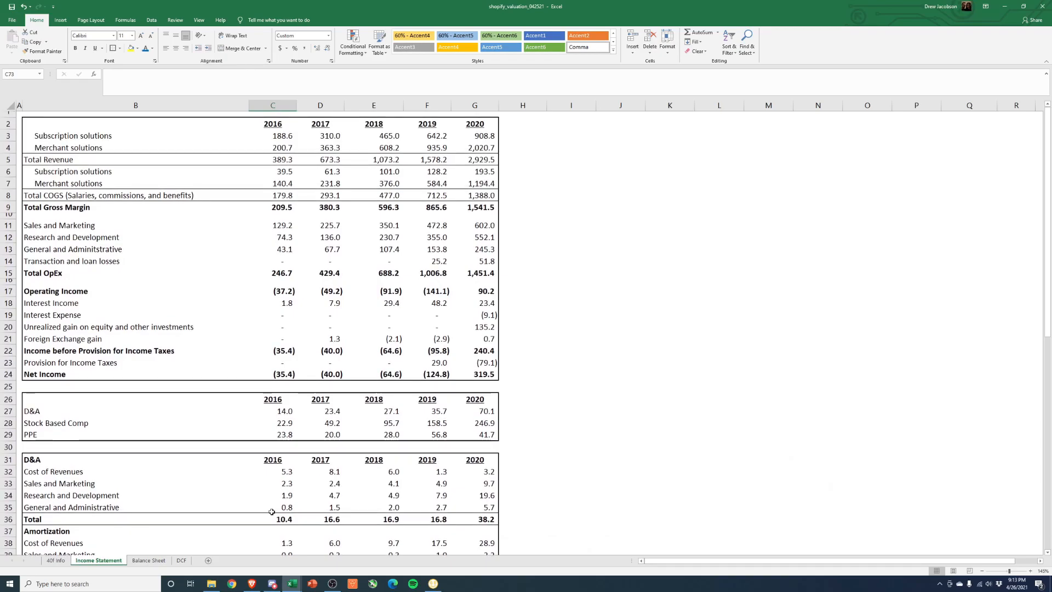
left_click(181, 560)
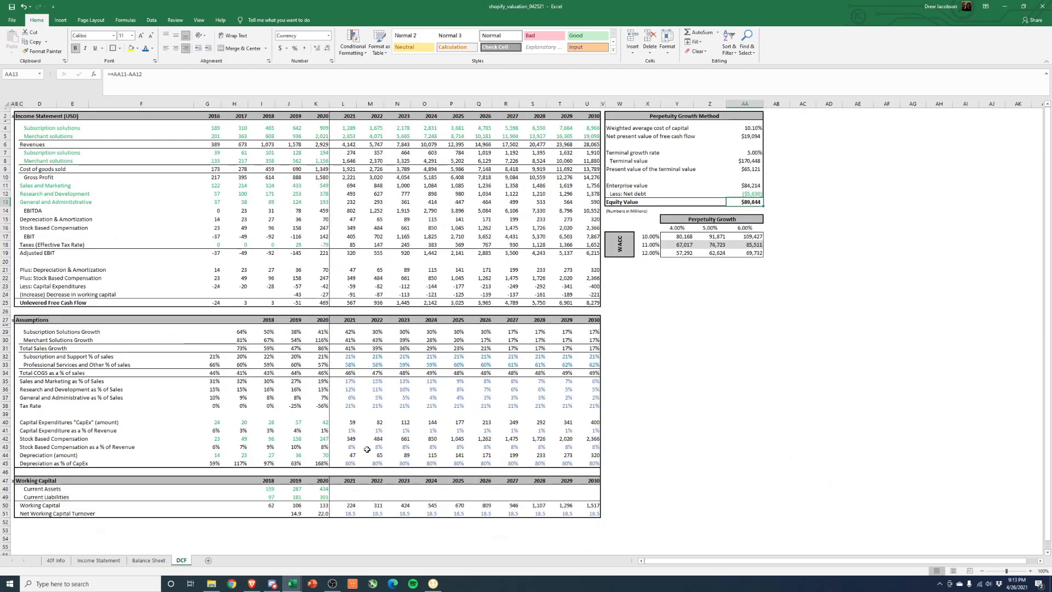
left_click(591, 142)
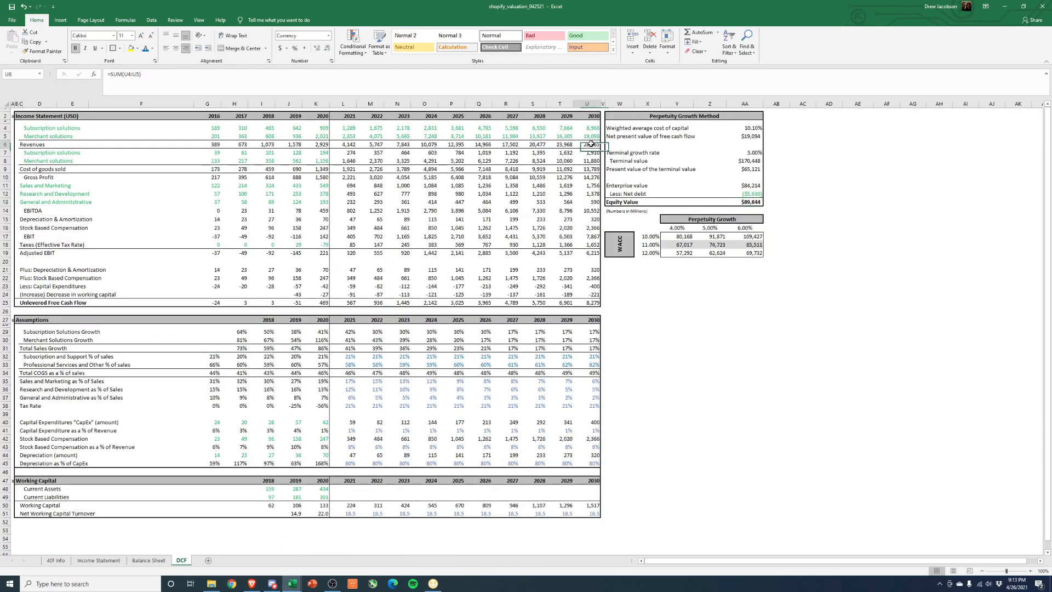
left_click(324, 146)
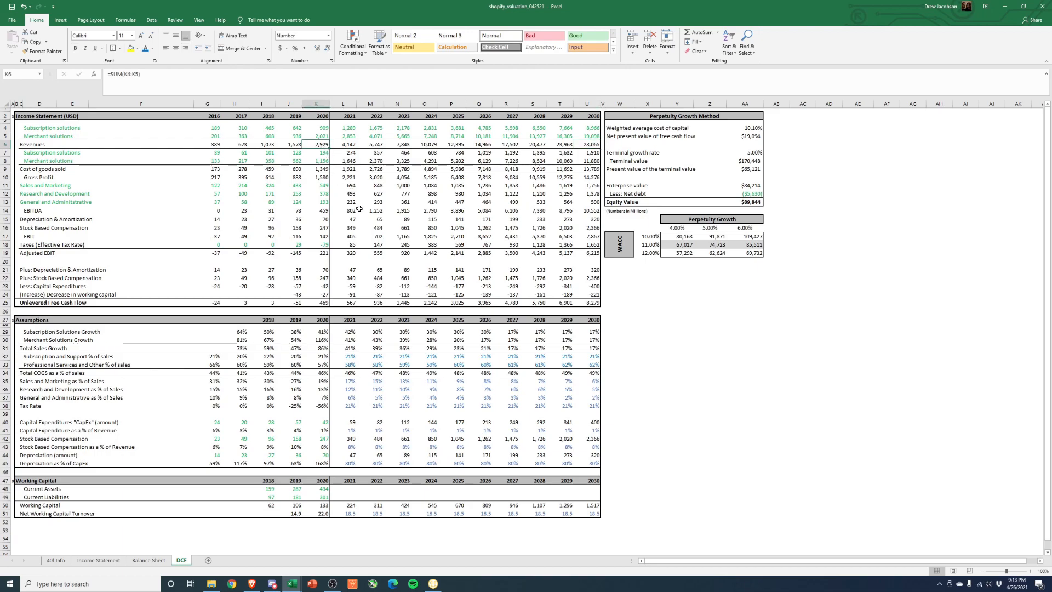
Step: Read through the 40F Info notes on the business, merchants, offerings and risks, down to the MD&A note on GMV growth
left_click(82, 560)
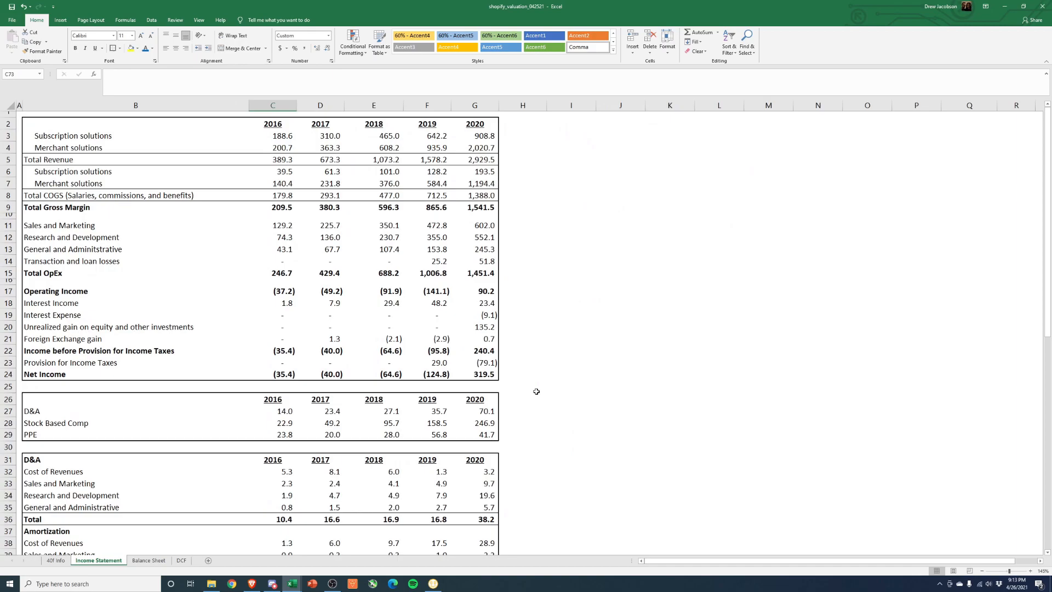
scroll(536, 392, "down", 8)
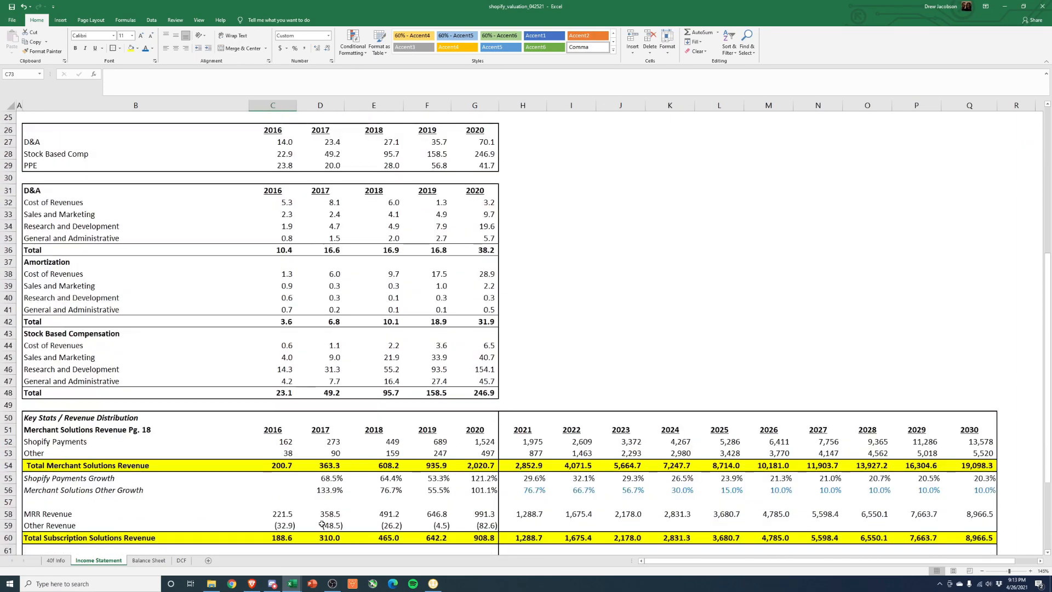
left_click(56, 560)
scroll(181, 340, "up", 12)
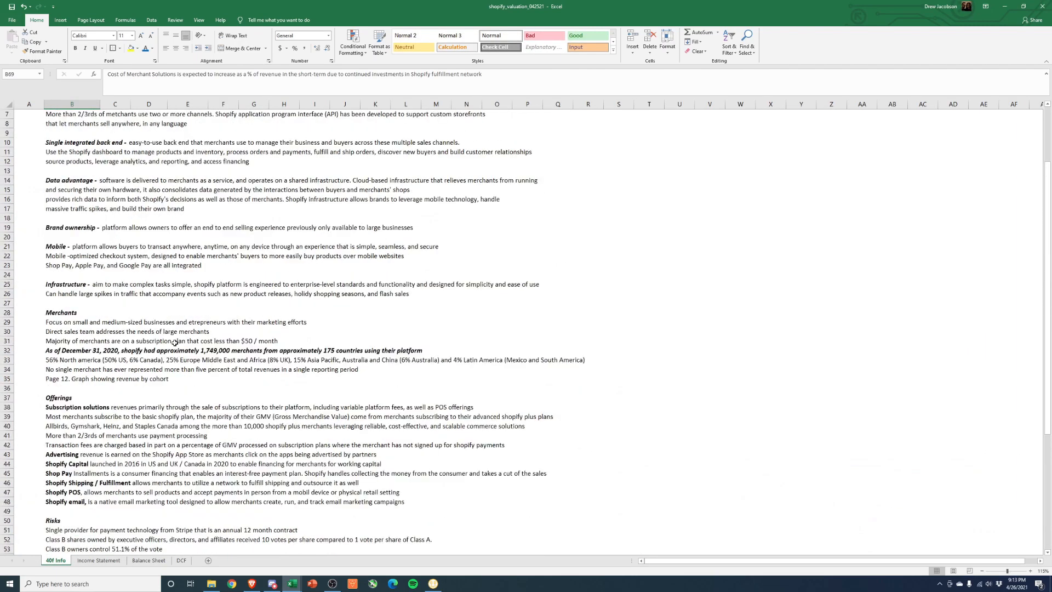
scroll(14, 309, "up", 2)
scroll(14, 310, "down", 3)
scroll(15, 310, "down", 2)
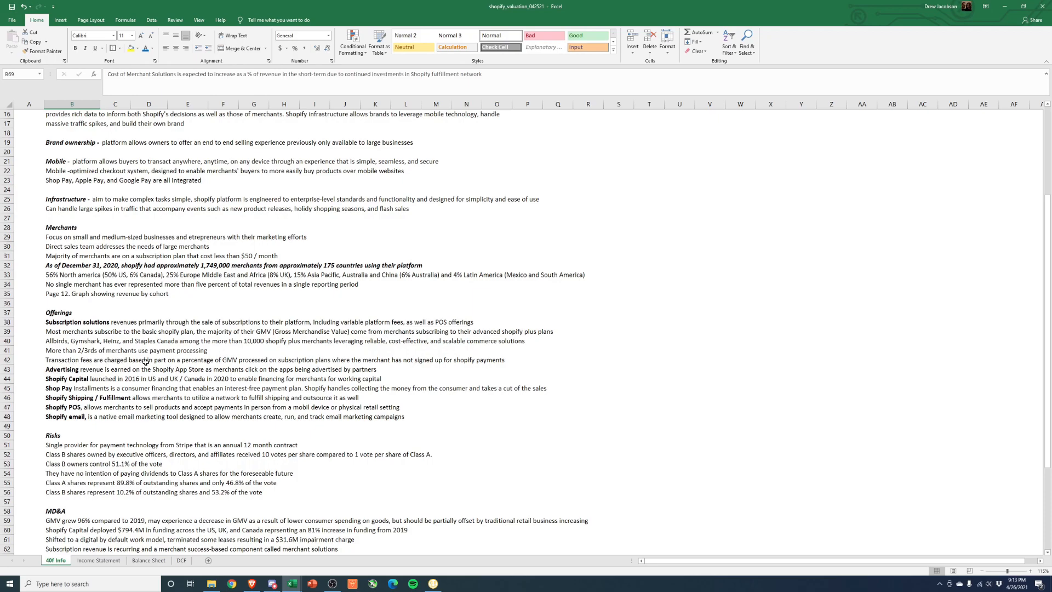
scroll(20, 389, "down", 2)
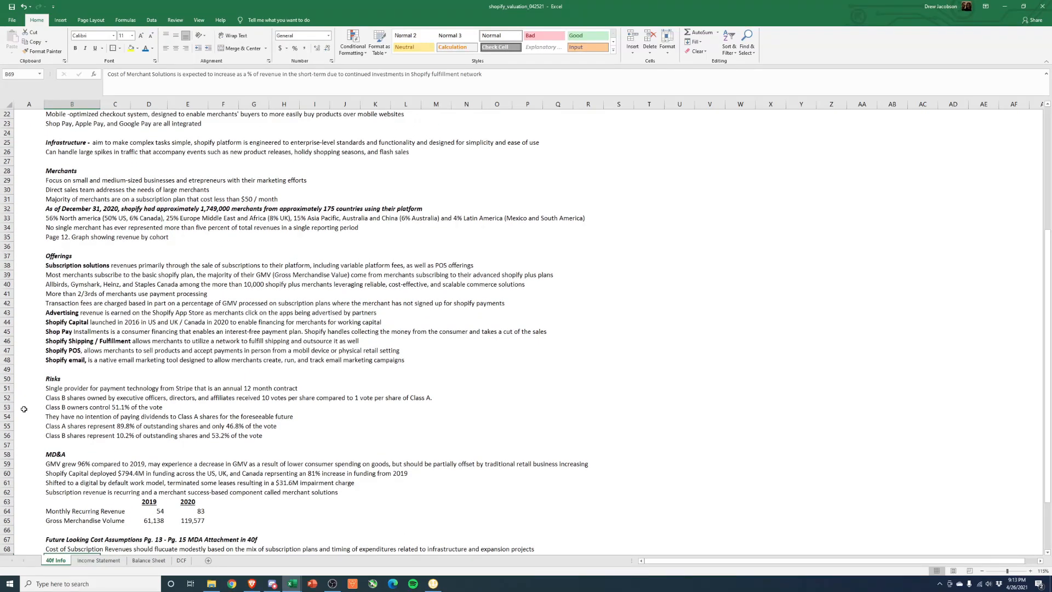
scroll(24, 409, "down", 1)
scroll(24, 409, "down", 2)
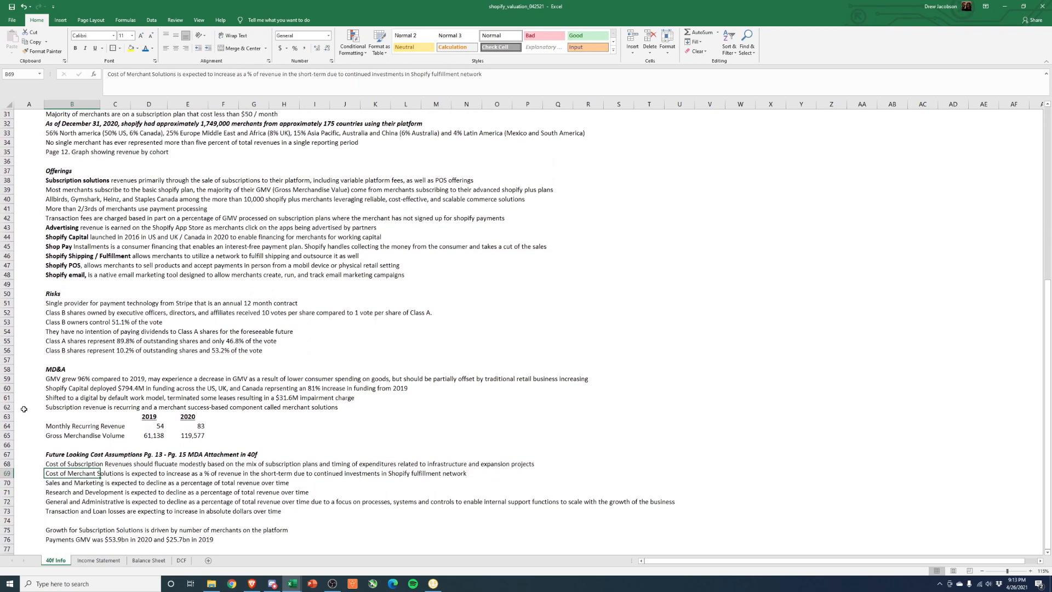
left_click(52, 379)
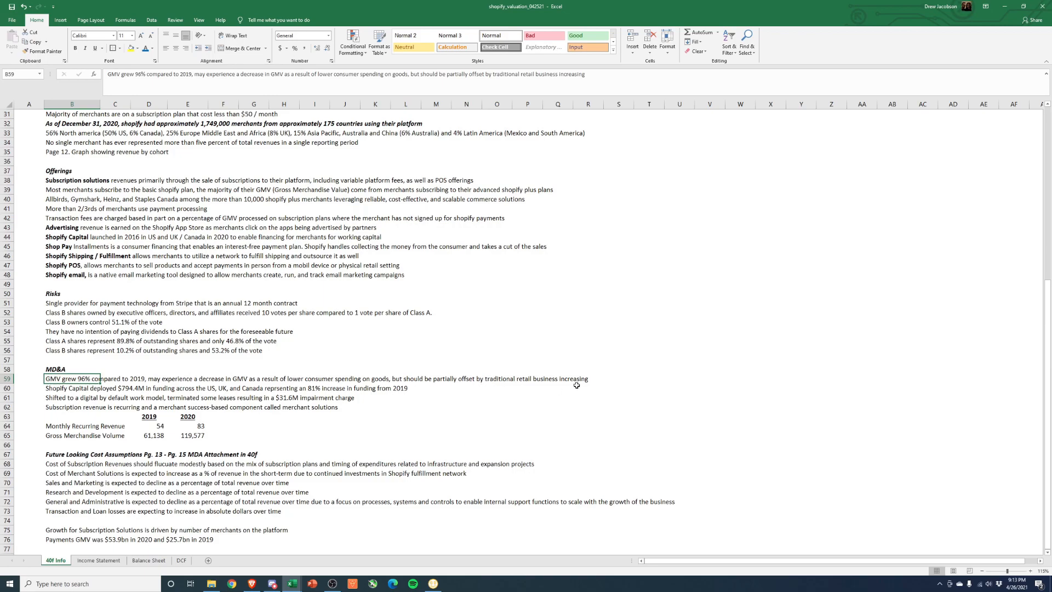
Step: Examine Gross Merchandise Volume from 2020 to 2030 on the Income Statement sheet and return to the Equity Value on the DCF sheet
left_click(101, 561)
scroll(183, 356, "down", 8)
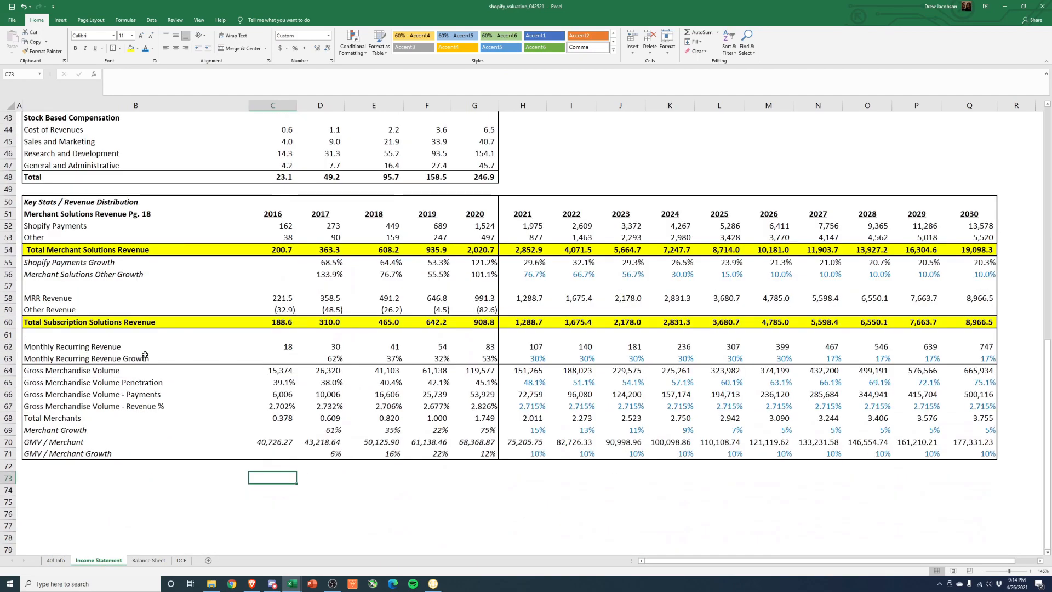
left_click_drag(482, 372, 984, 370)
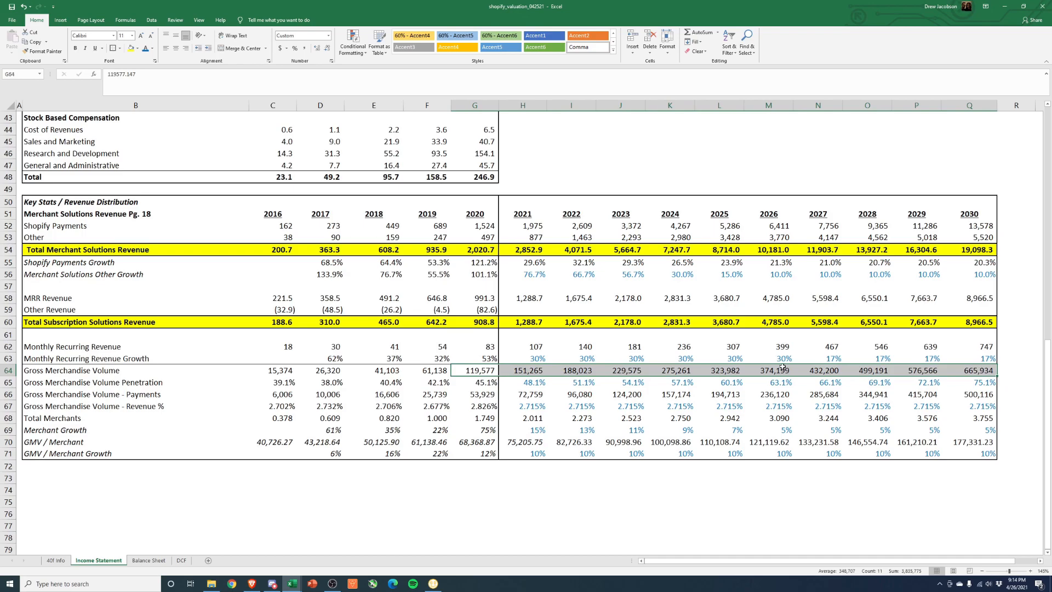
left_click(181, 560)
left_click(671, 390)
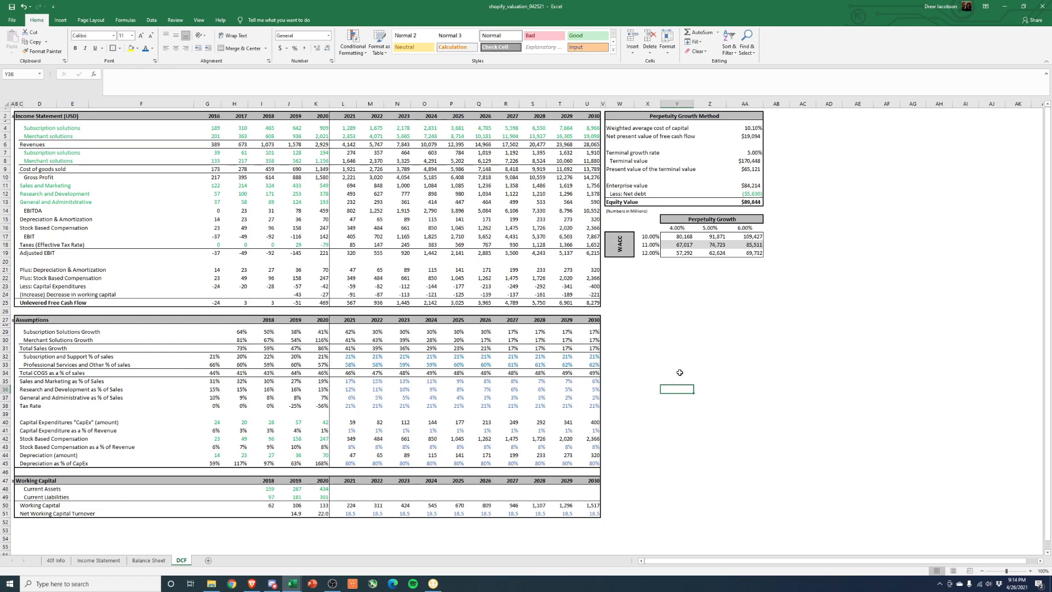
left_click(759, 201)
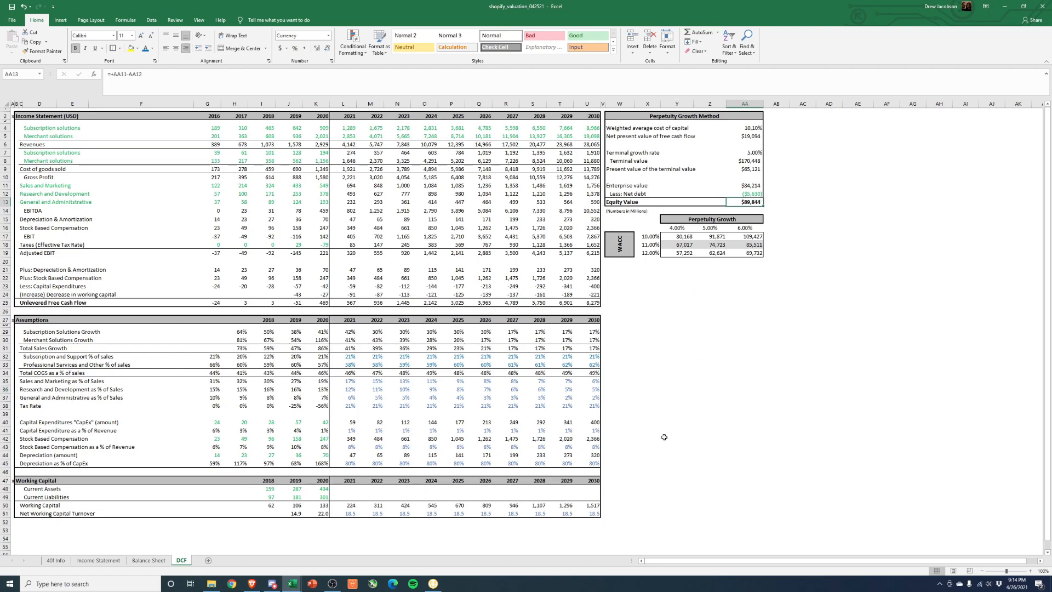